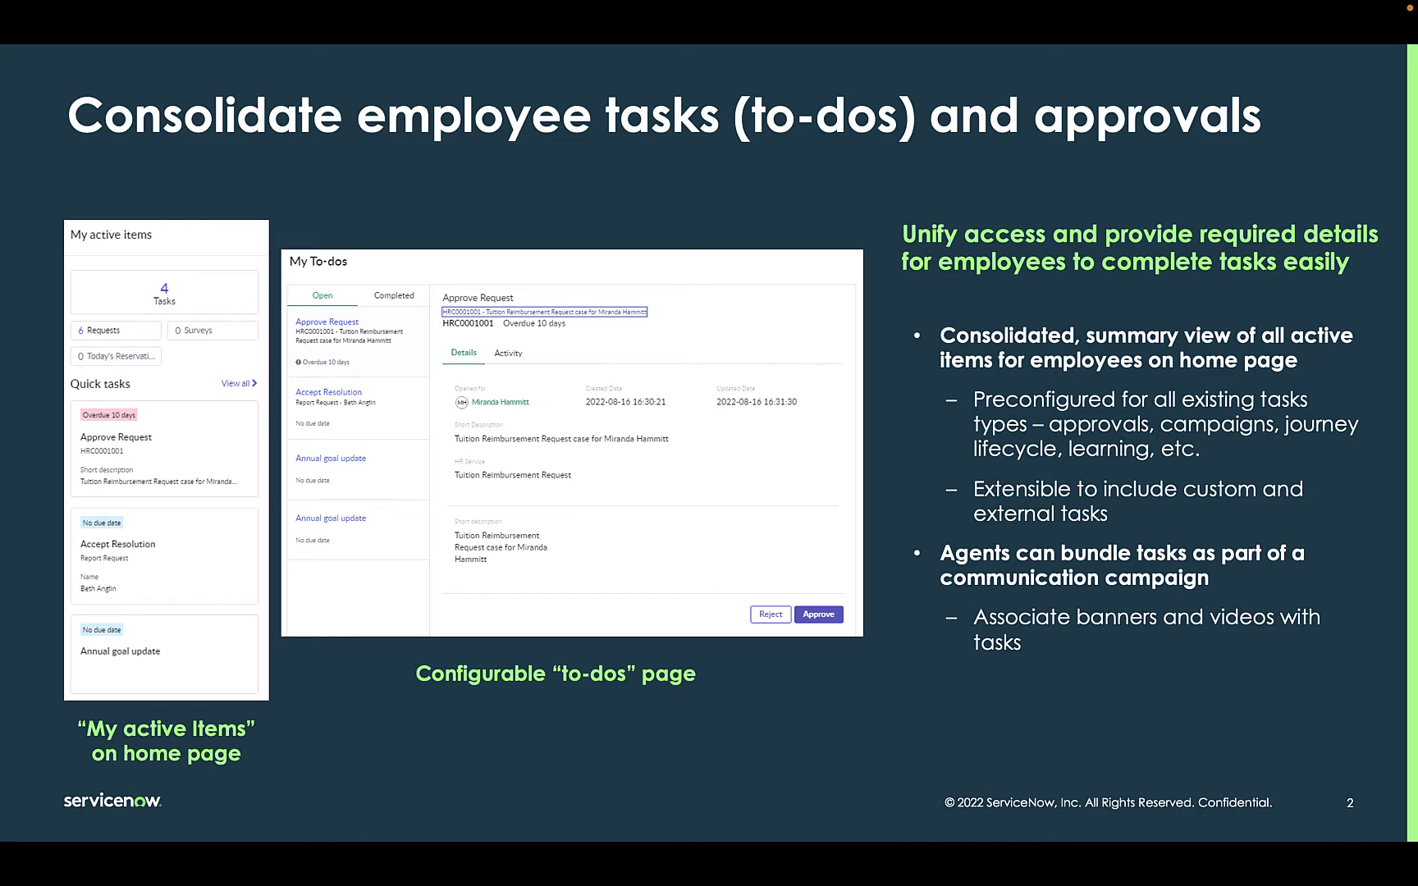
key(Right)
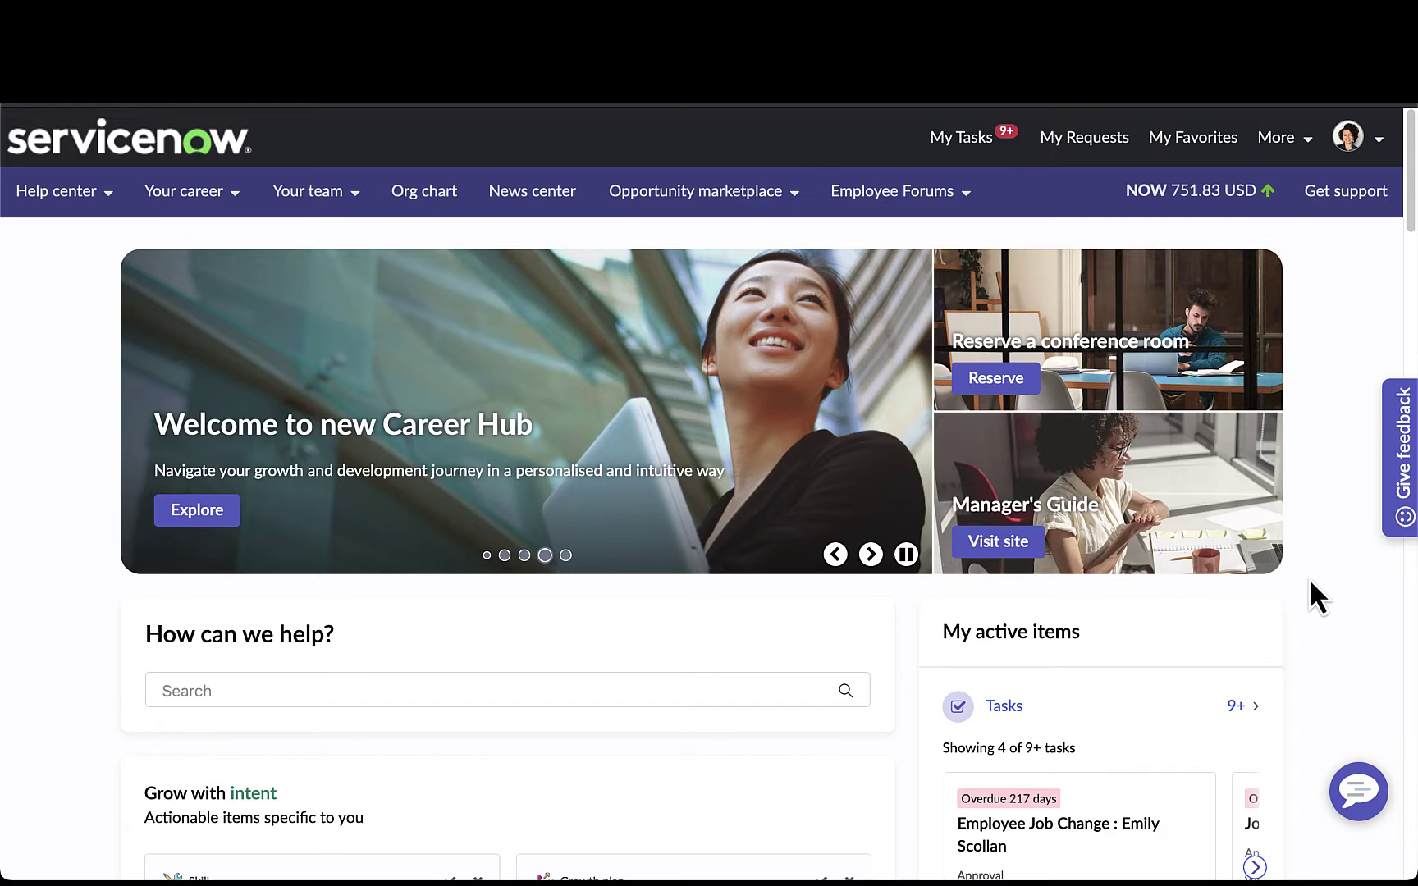
Step: Examine the My active items widget and its Tasks section on the employee portal home page
scroll(1310, 581, down, 5)
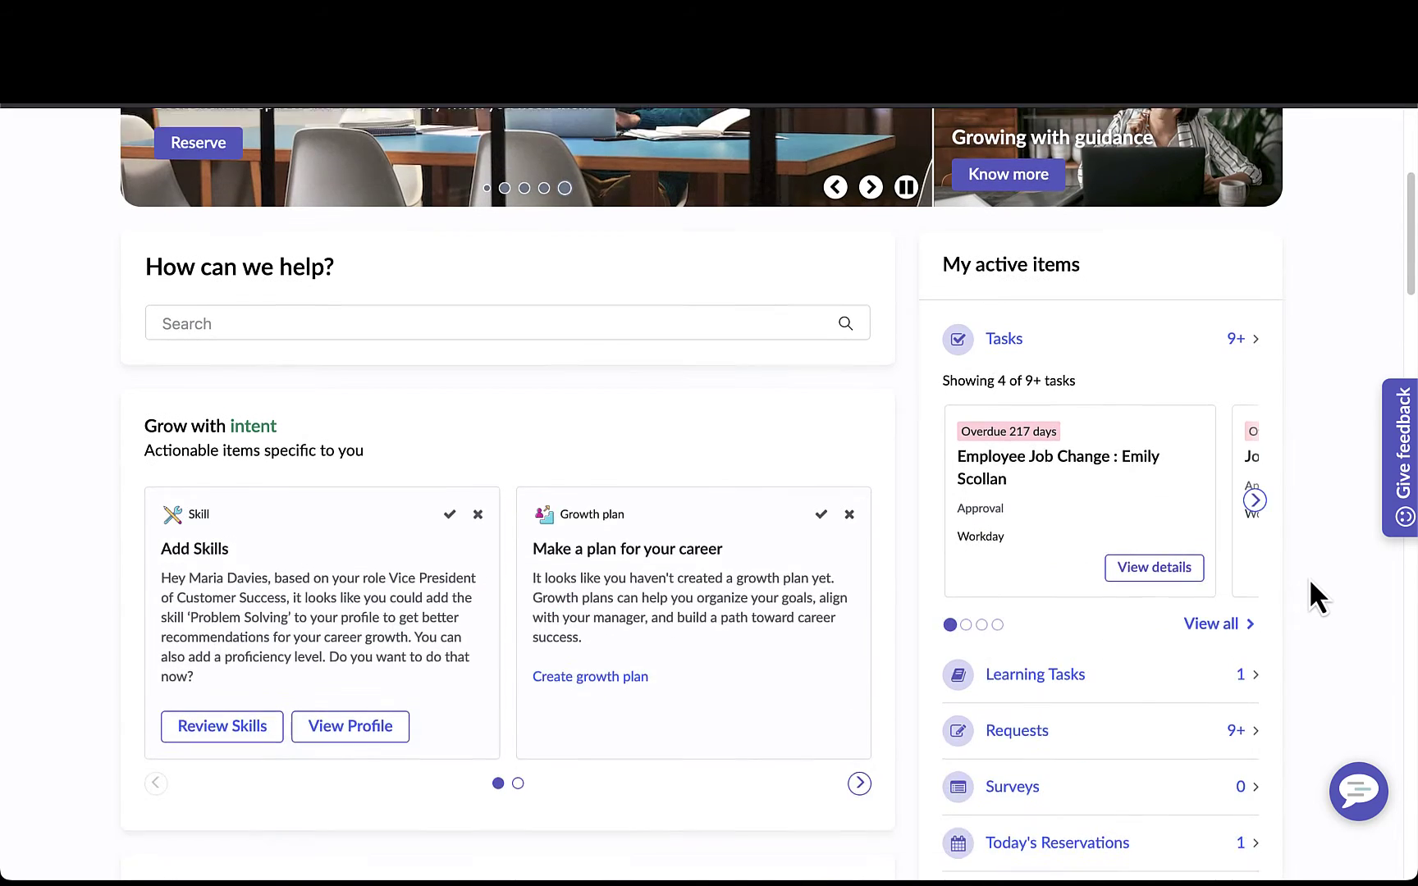
click(891, 156)
drag(927, 162, 1310, 881)
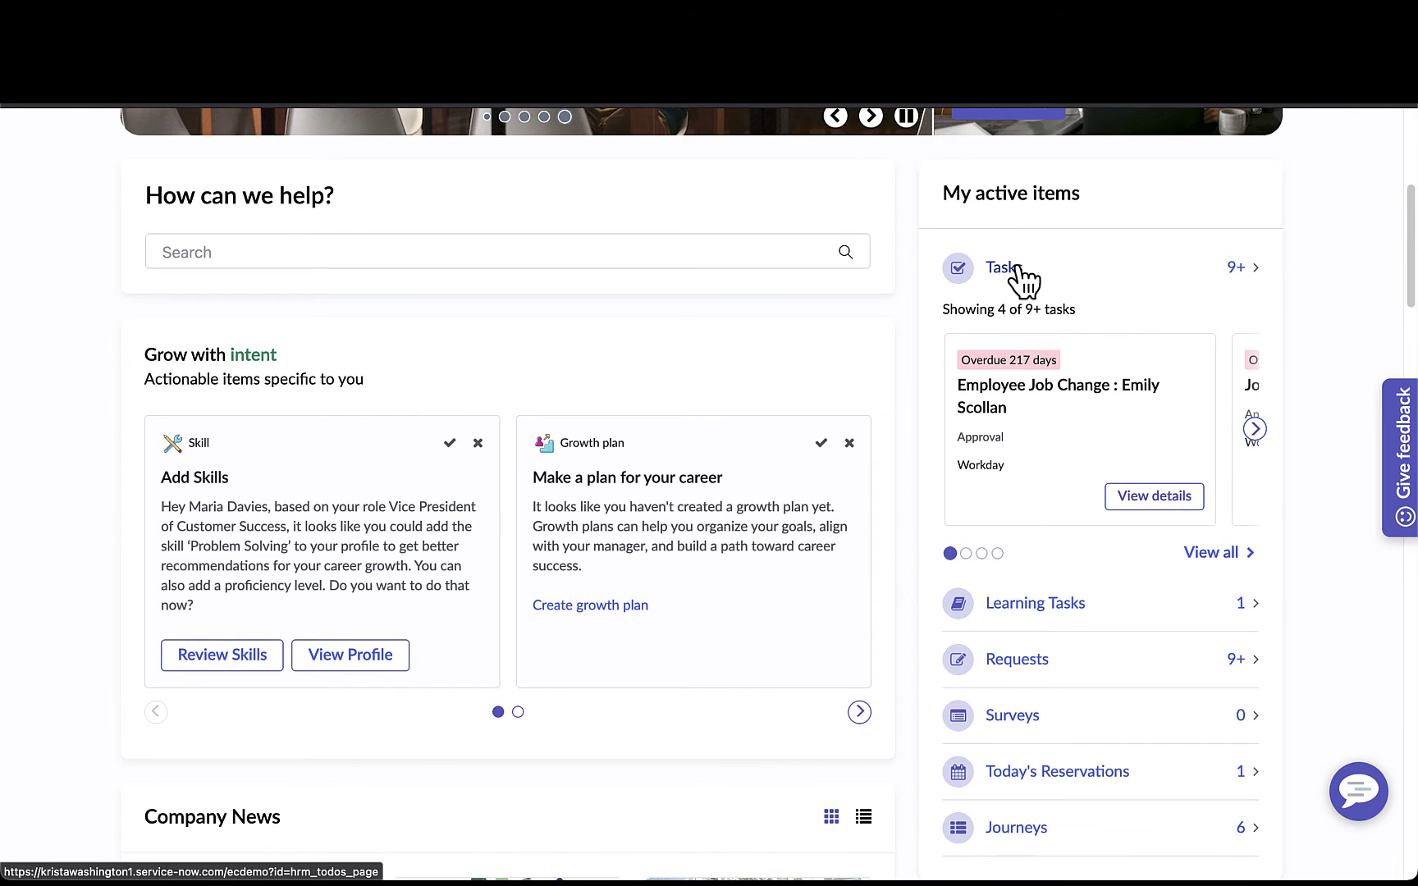
scroll(1064, 607, down, 2)
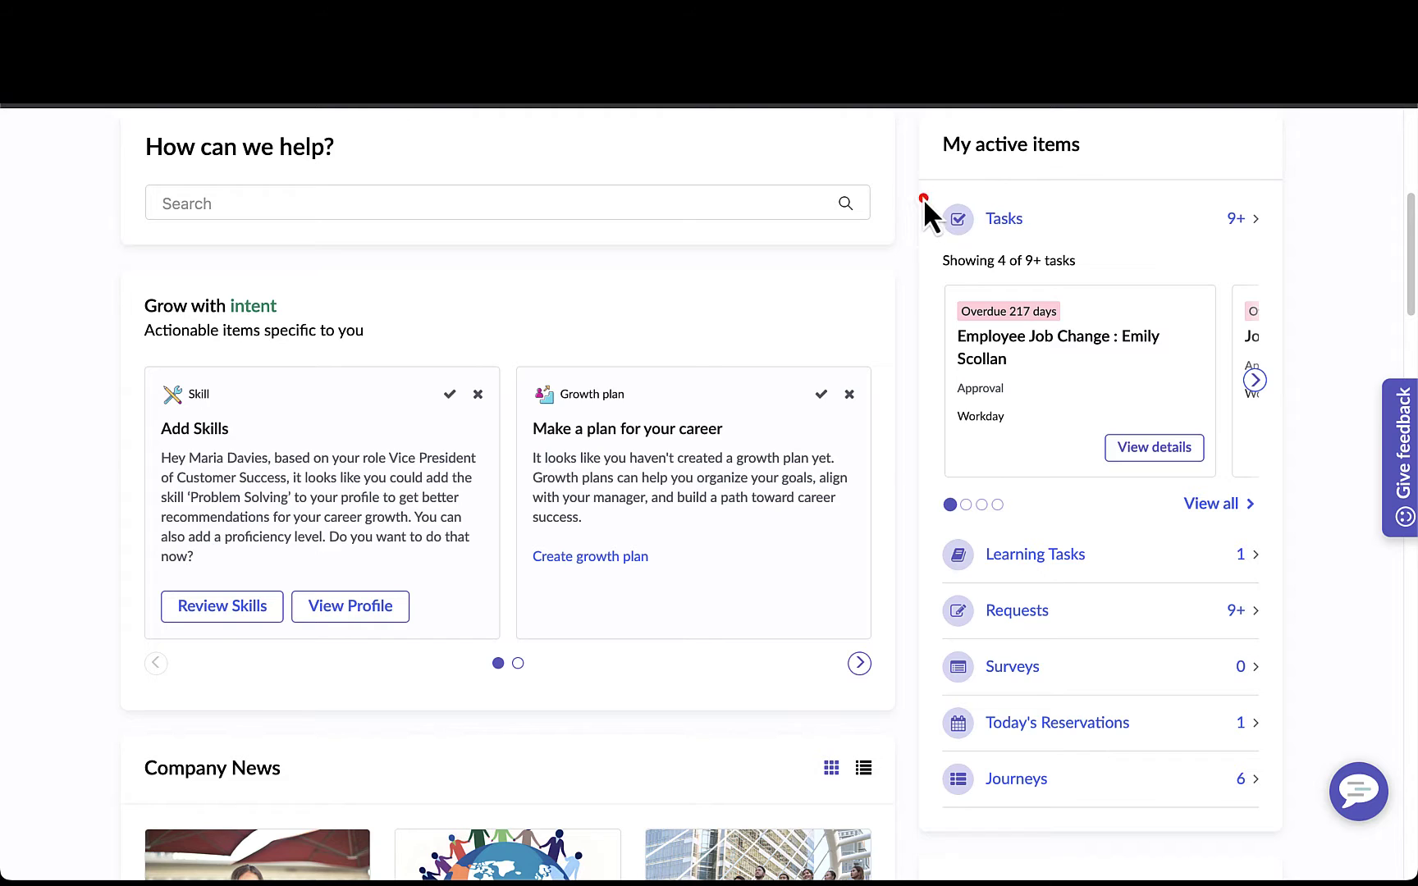
mouse_move(915, 185)
mouse_down()
mouse_move(1243, 412)
mouse_move(1298, 488)
mouse_up()
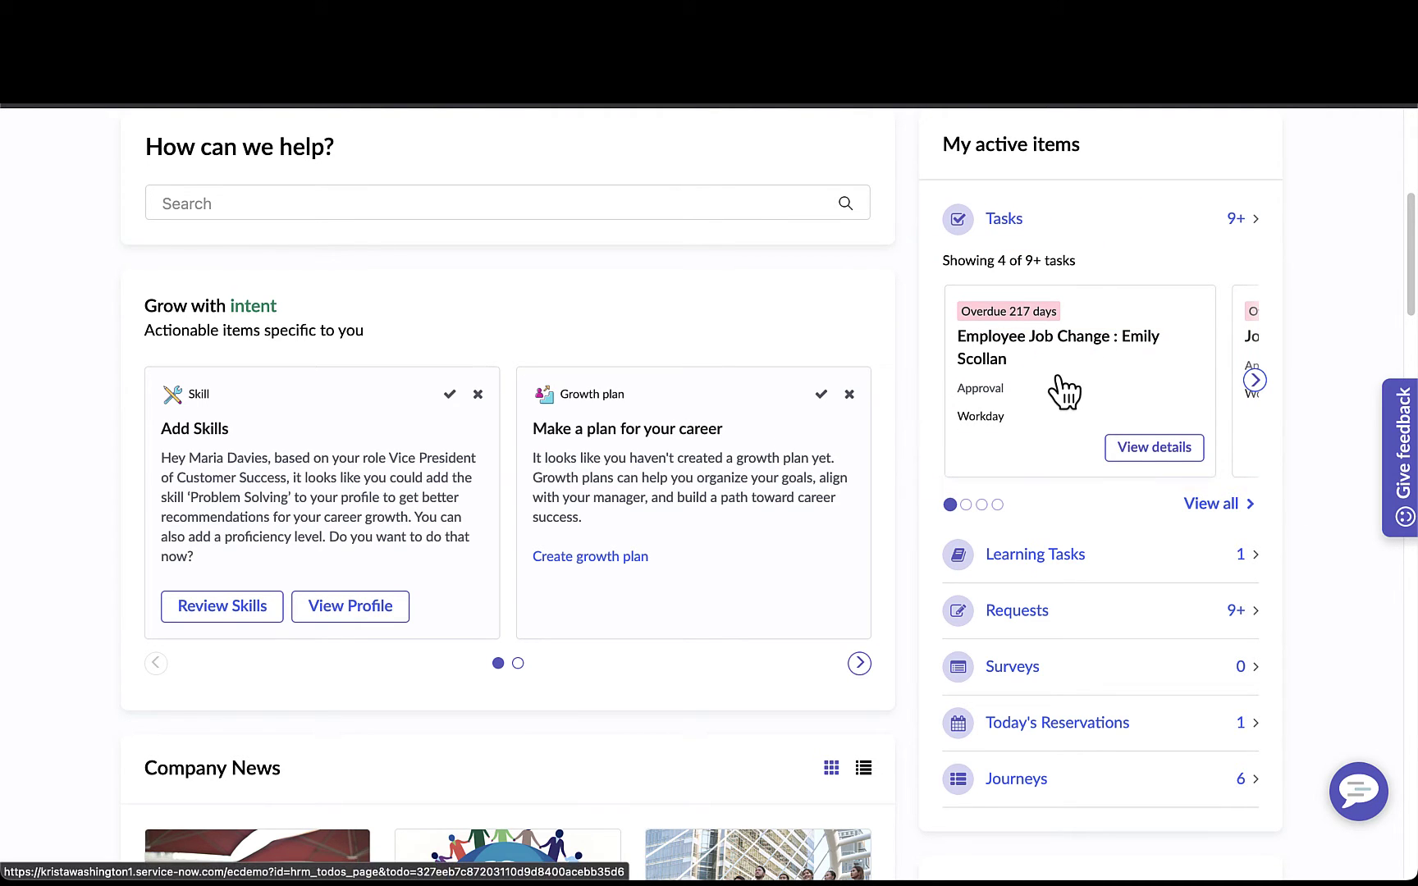
Step: Browse through the task cards in the My active items widget and return to the first card
click(966, 505)
click(981, 505)
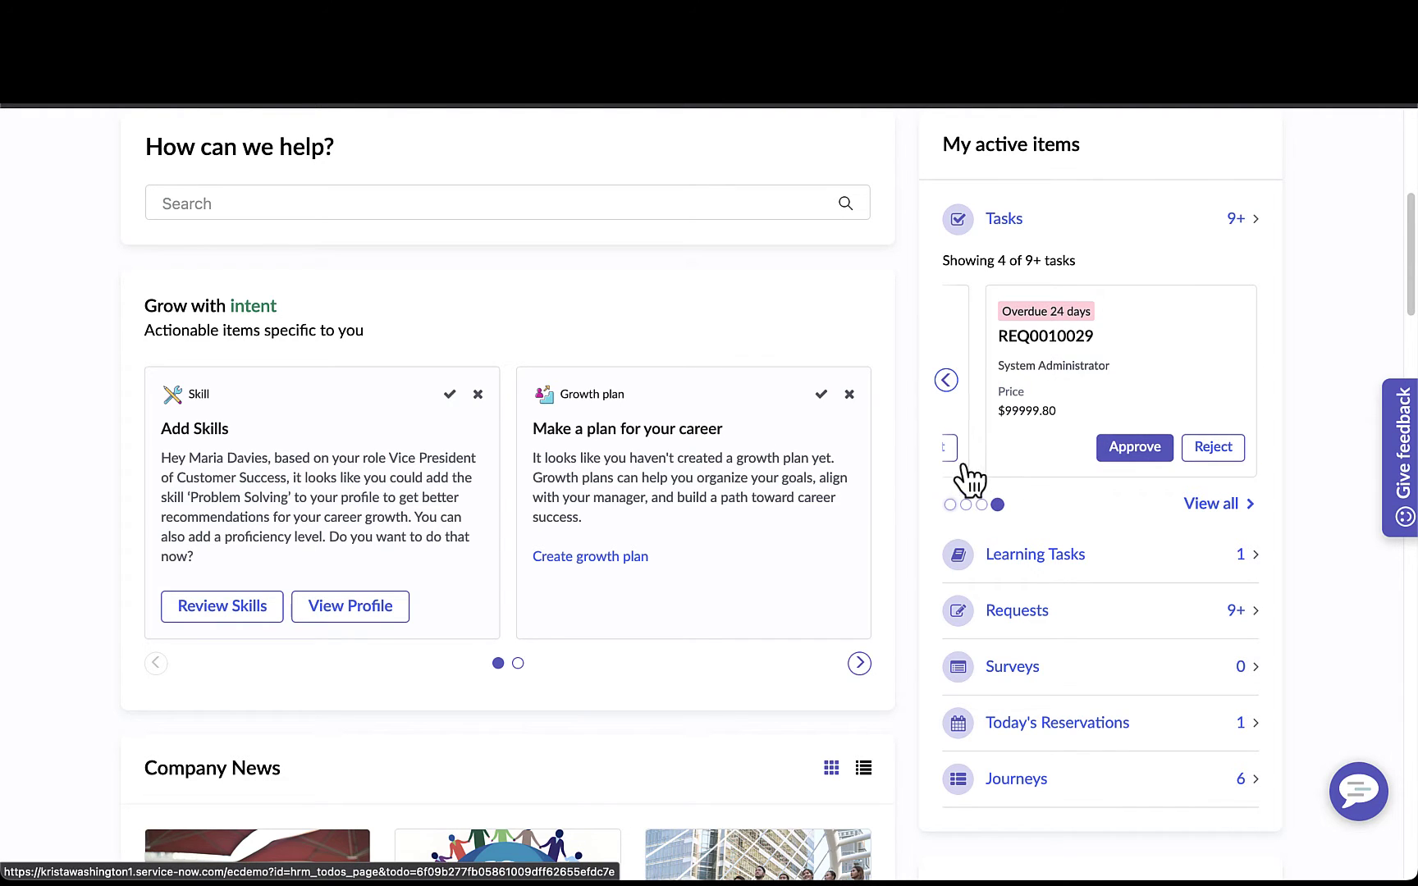
click(947, 381)
click(947, 380)
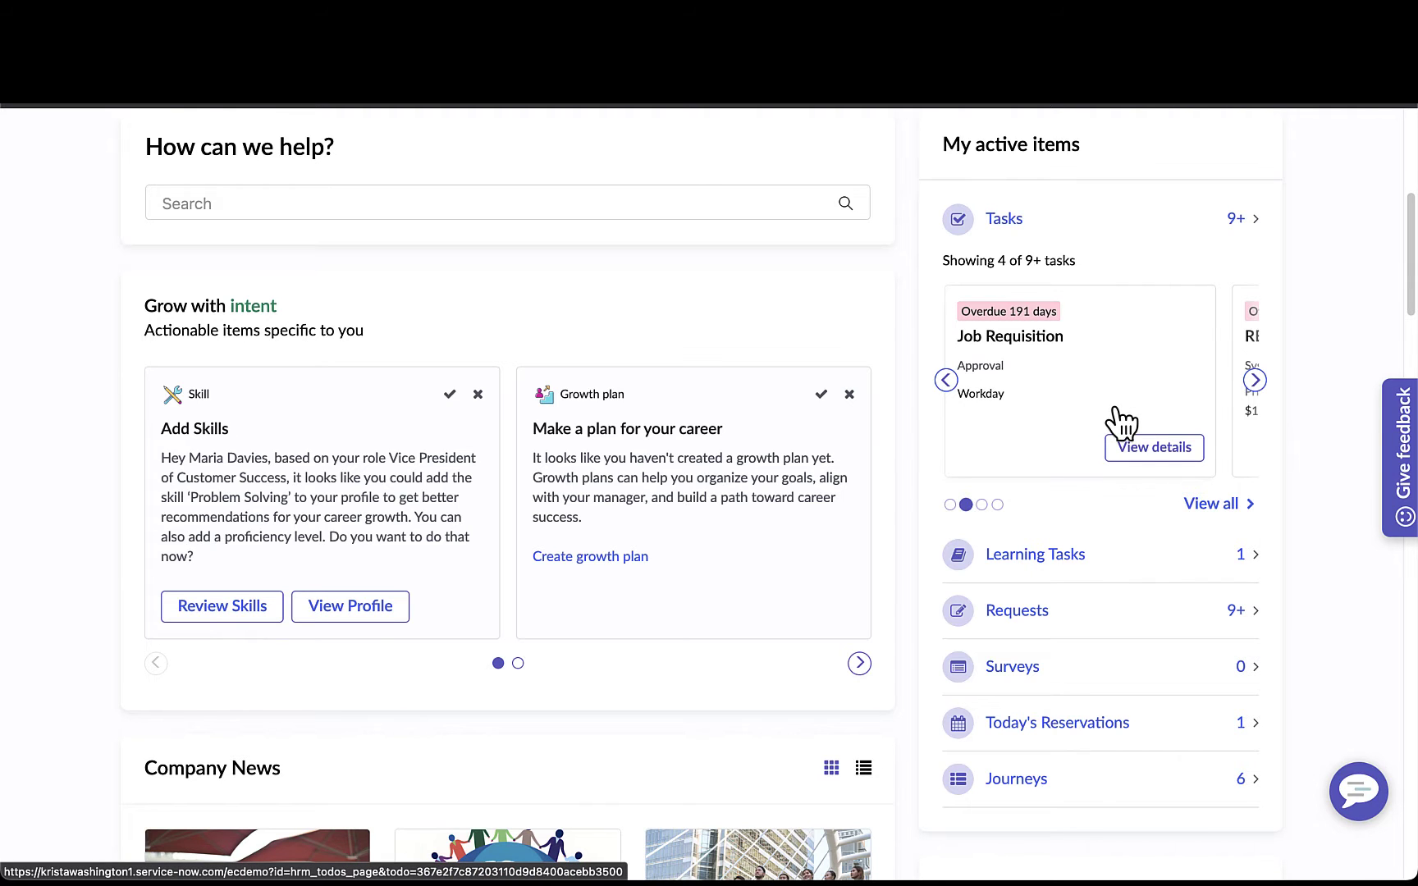
click(946, 380)
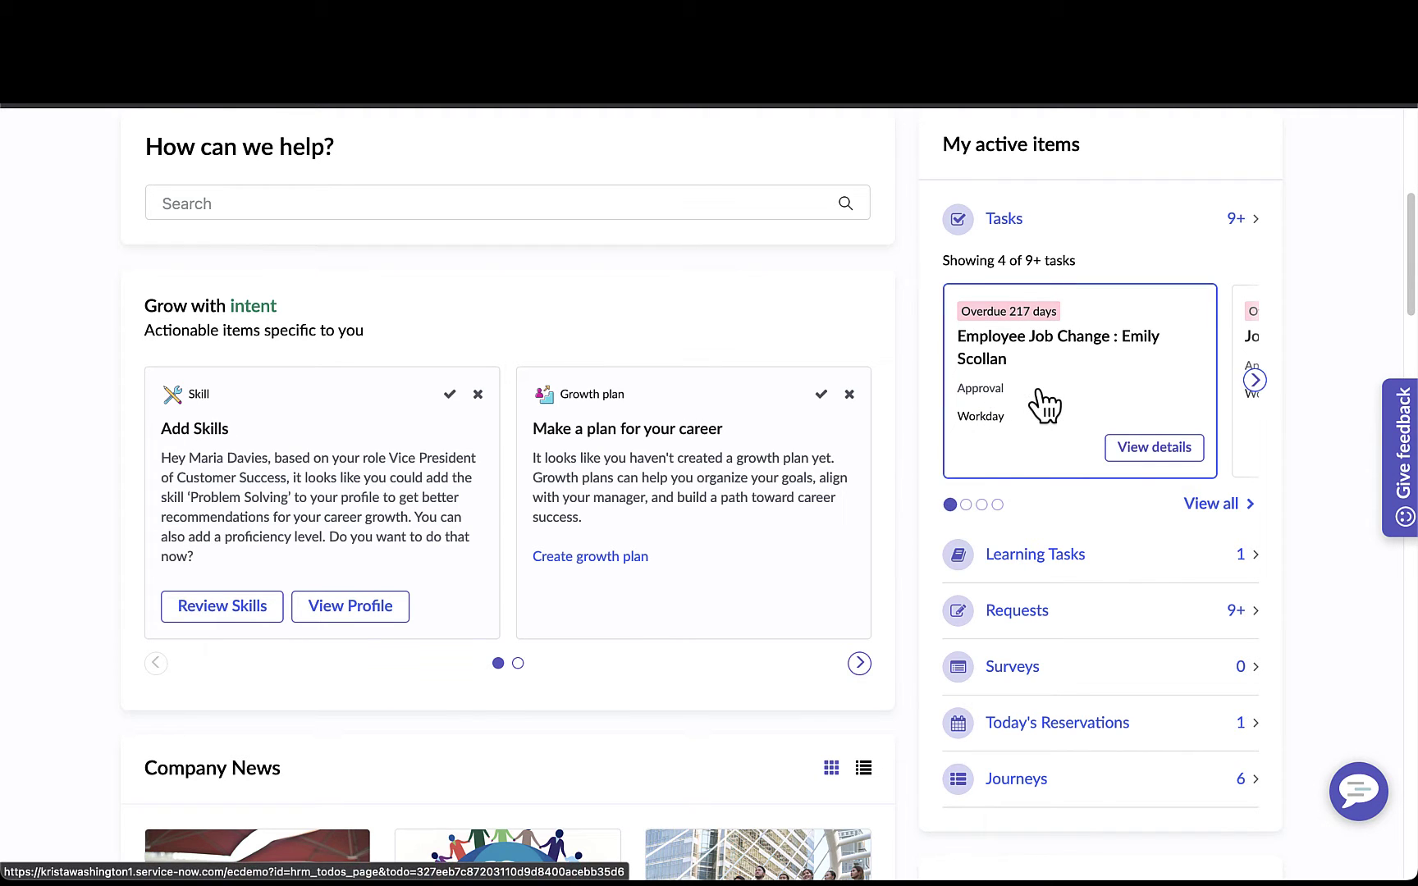
Step: Open the Employee Job Change approval from its task card to show its details on the My tasks page
click(1038, 393)
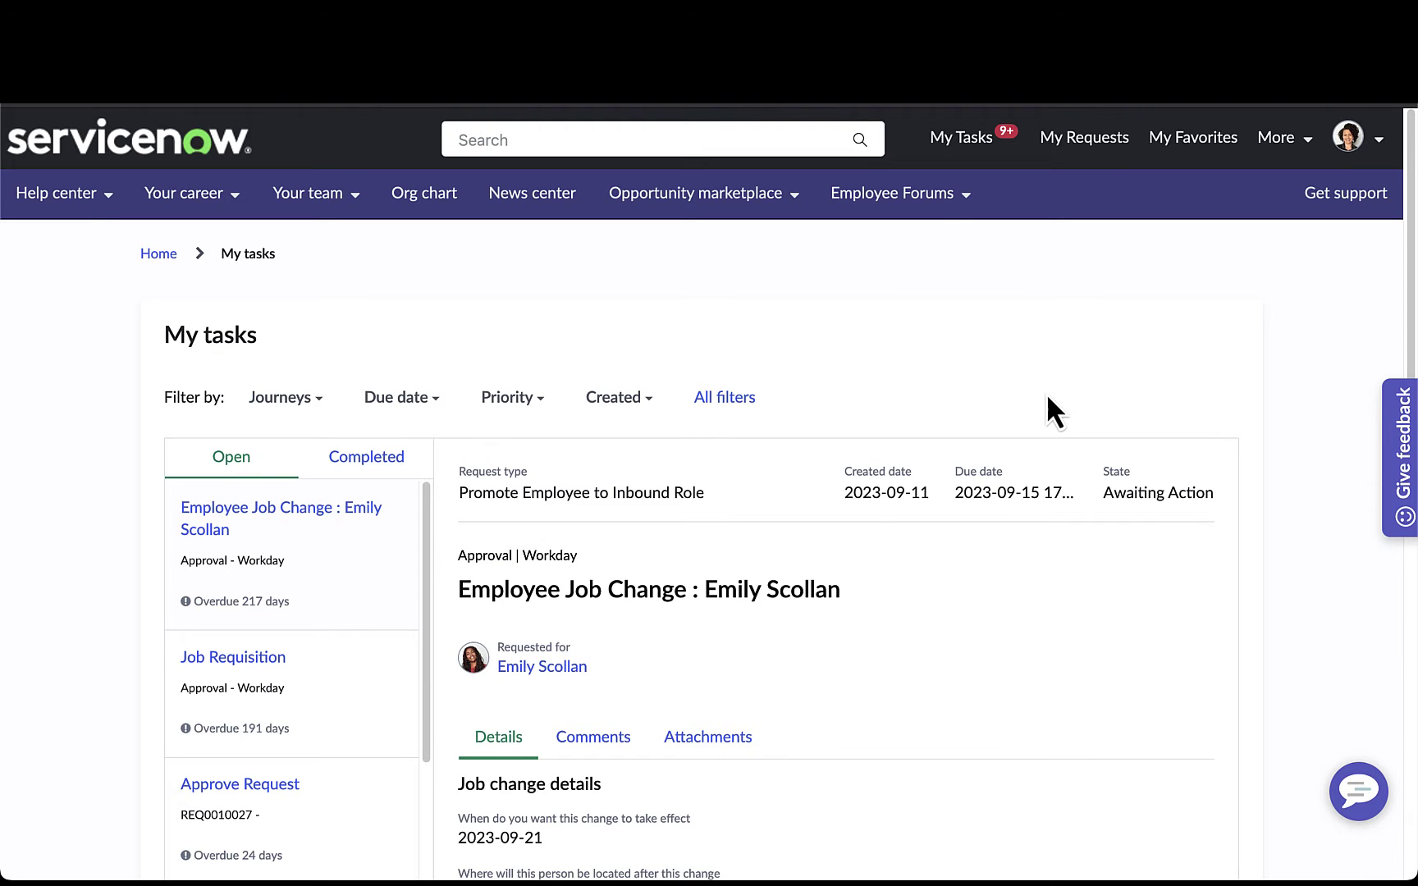
scroll(1046, 393, down, 2)
scroll(1049, 399, down, 1)
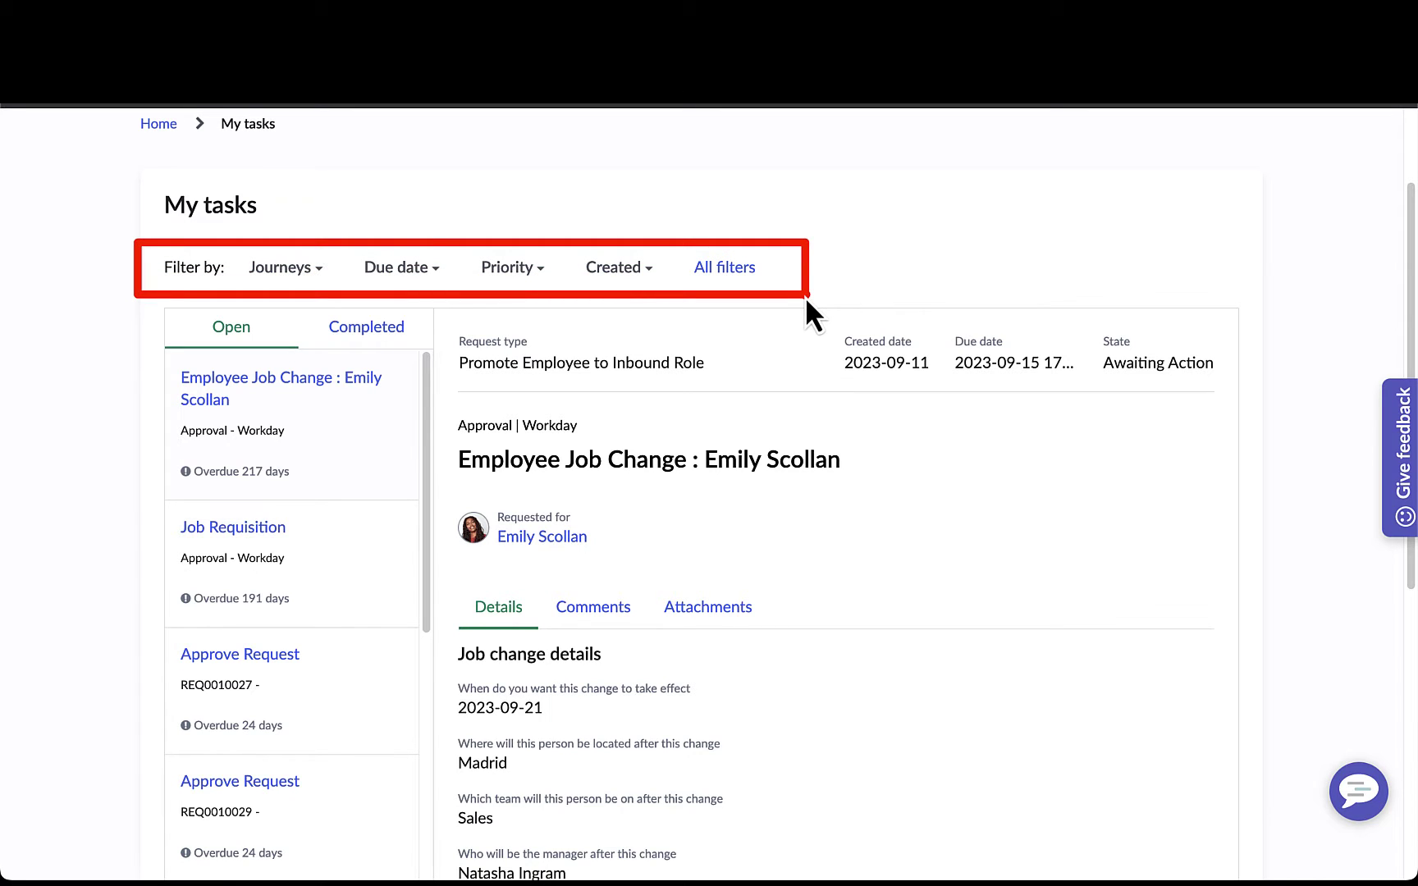
Step: Filter the My tasks list by the New Hire Journey and check the journey filter's options
click(287, 269)
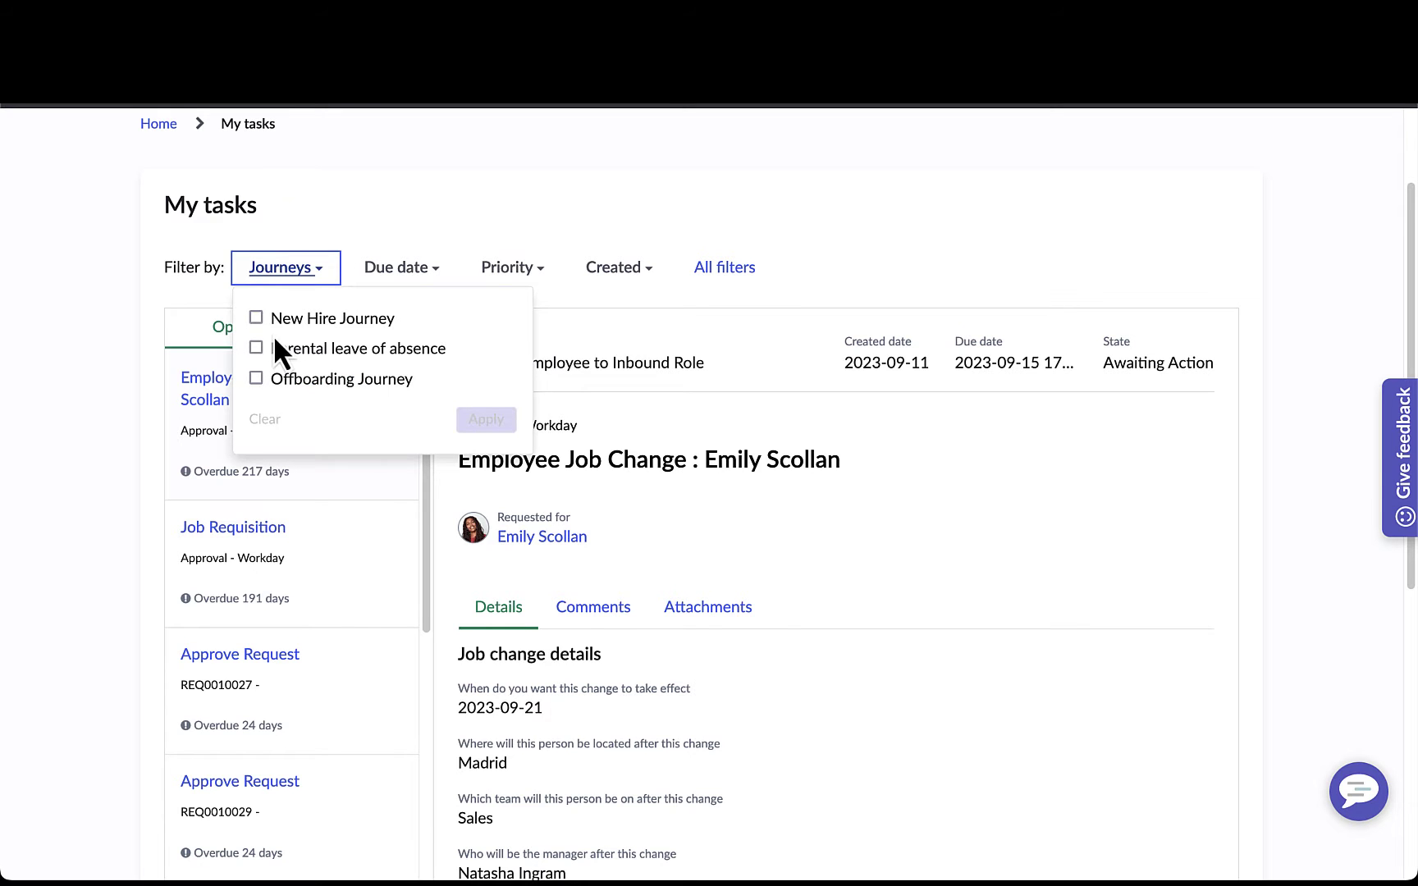
click(295, 319)
click(489, 422)
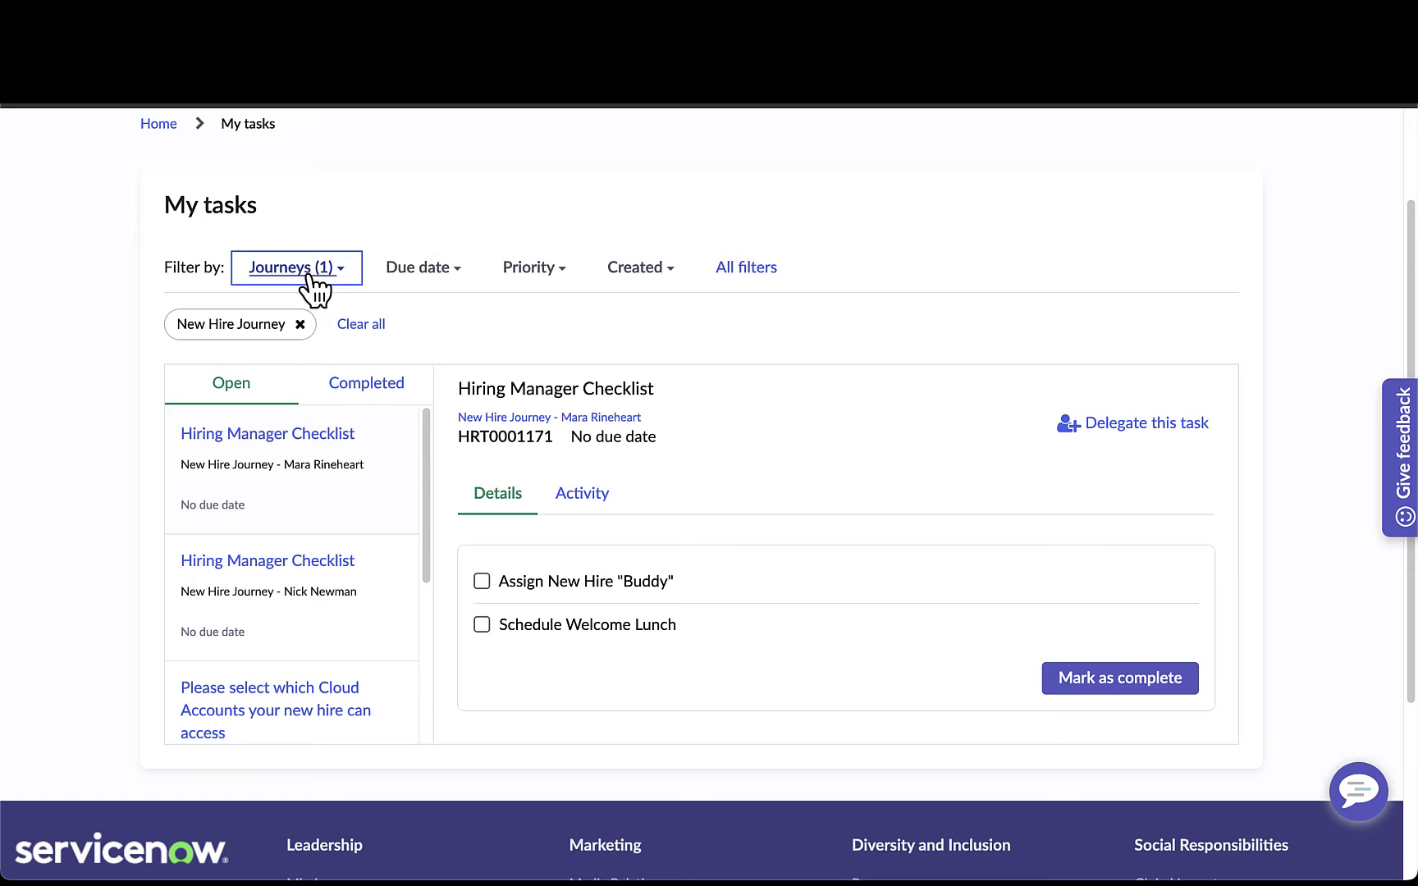
click(310, 275)
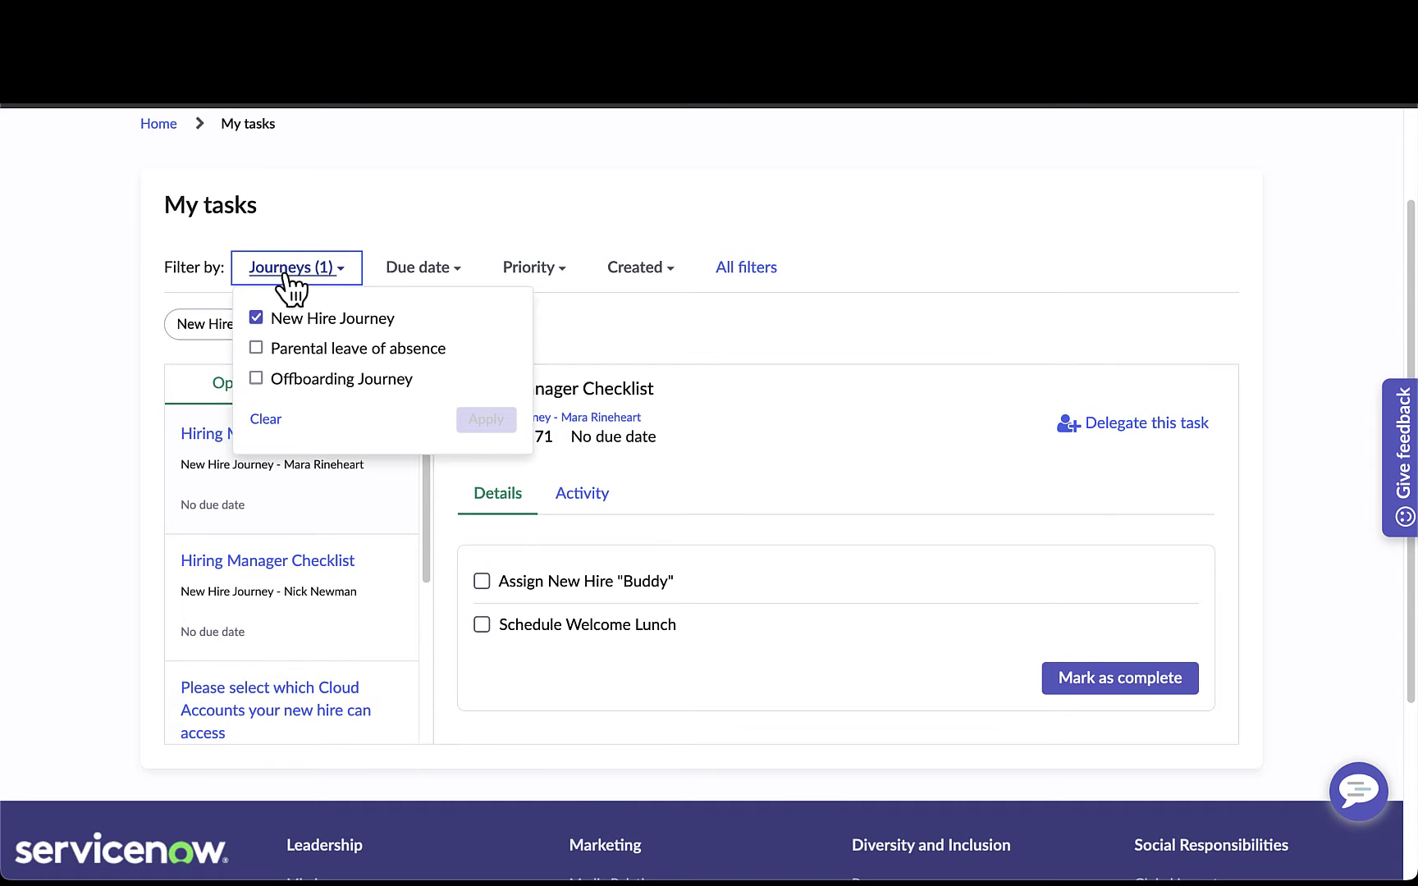
click(285, 275)
Step: Filter the My tasks list by the Due soon due date
click(450, 271)
click(426, 350)
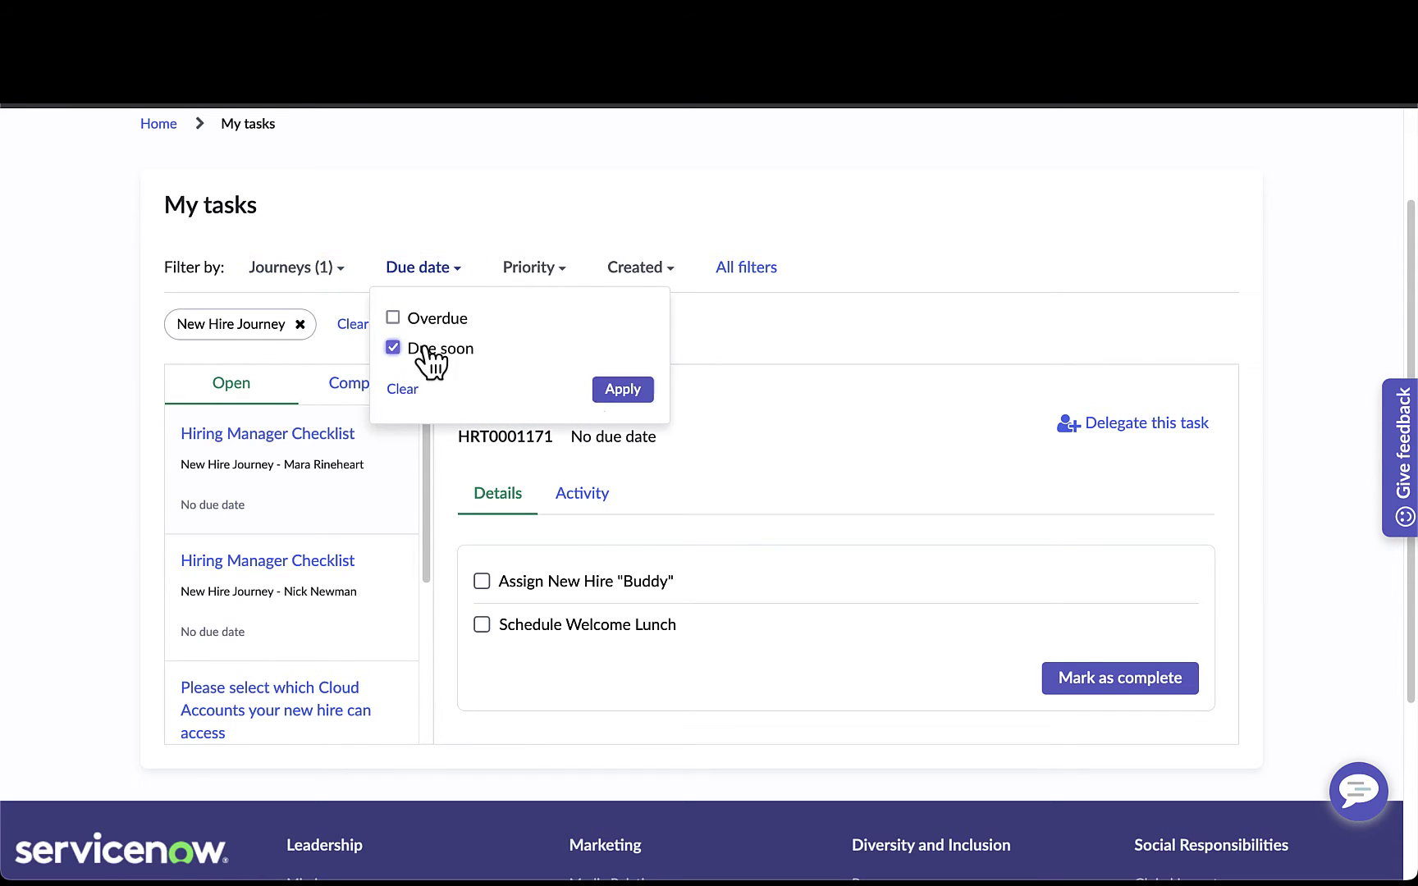
click(617, 393)
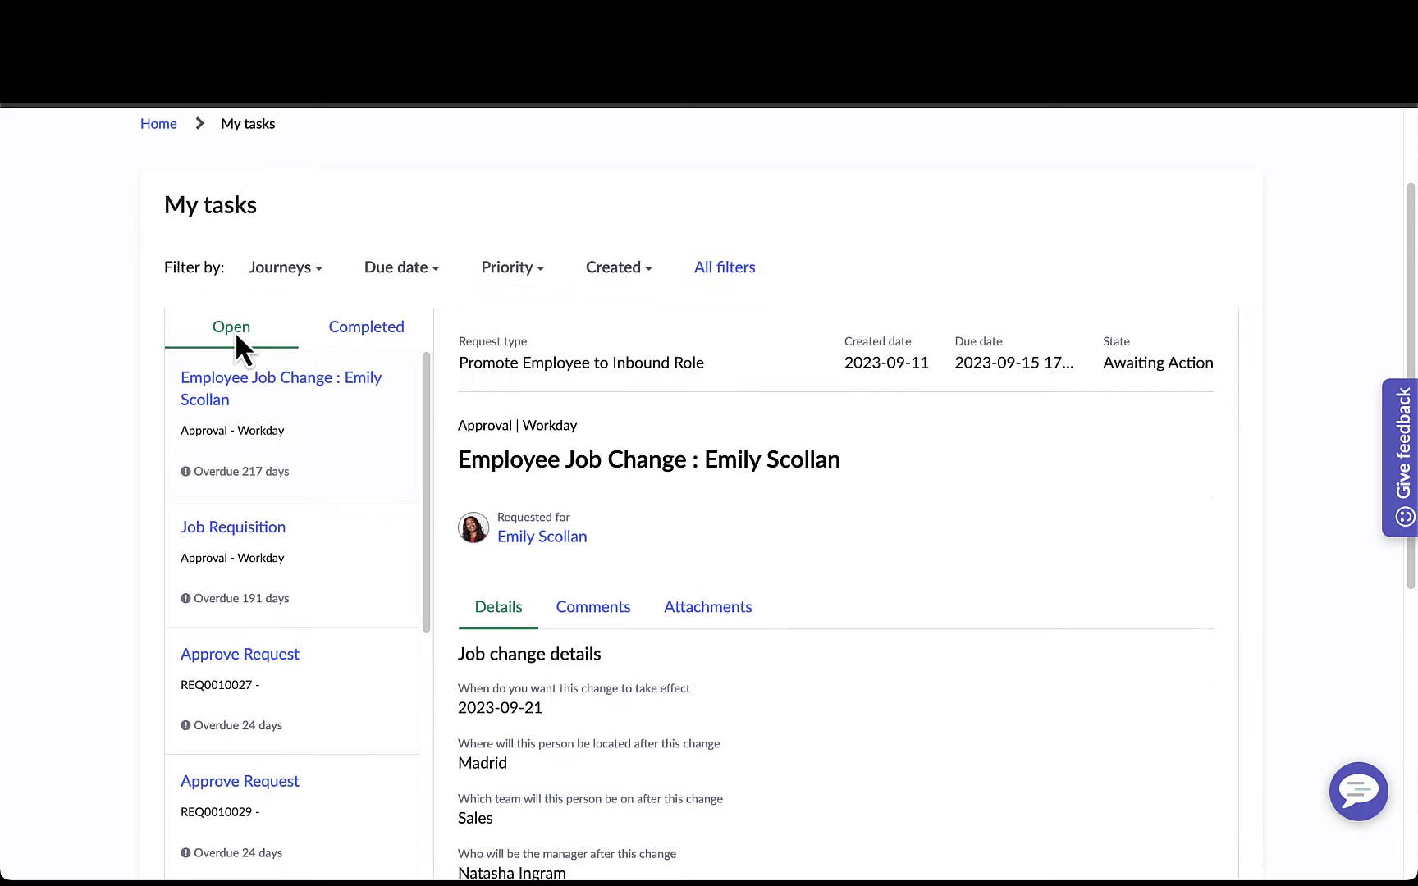
Step: View the completed tasks on the My tasks page and return to the open ones
click(386, 330)
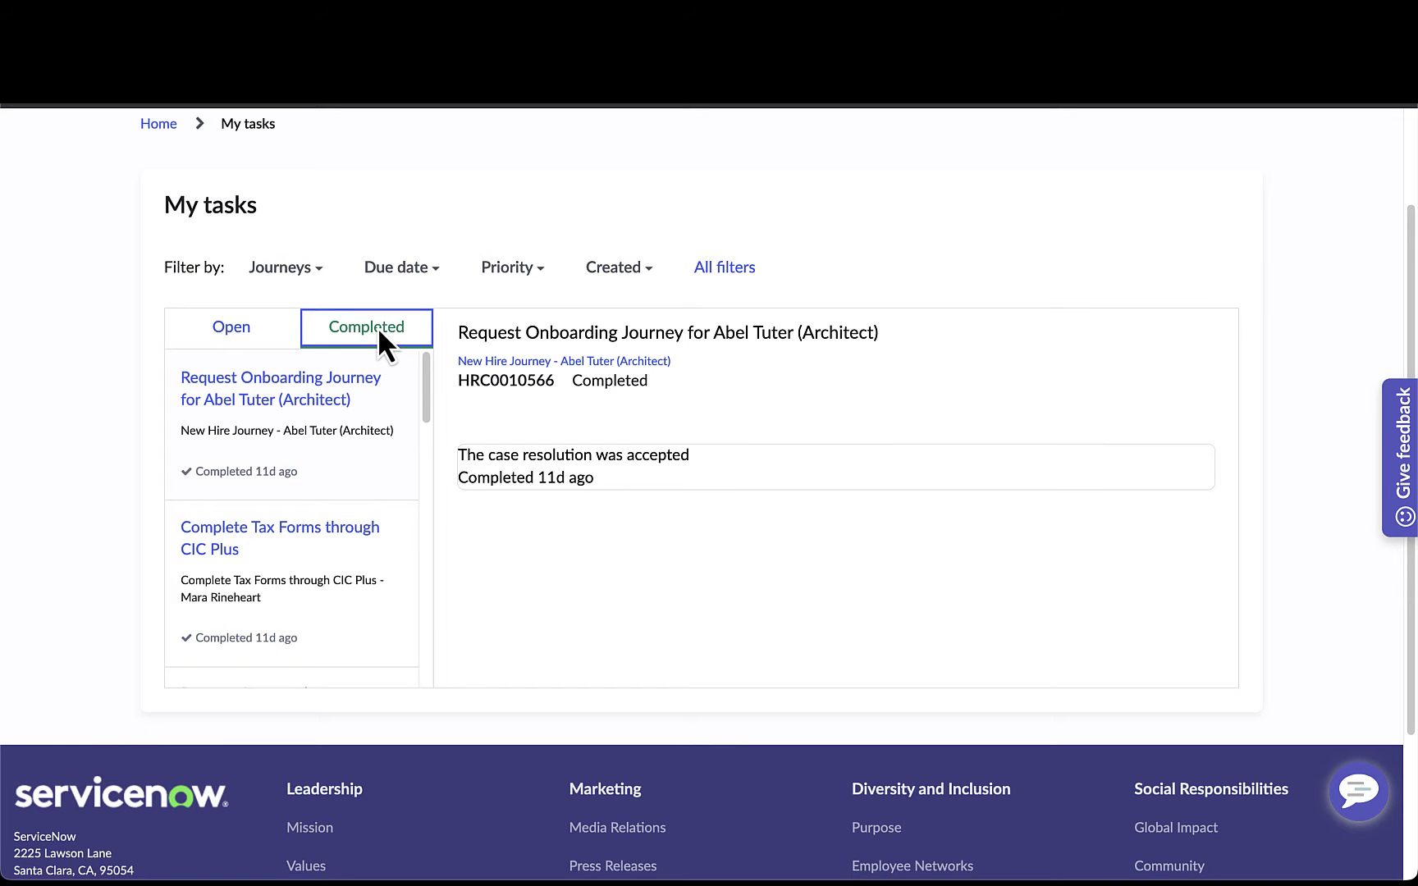
click(260, 328)
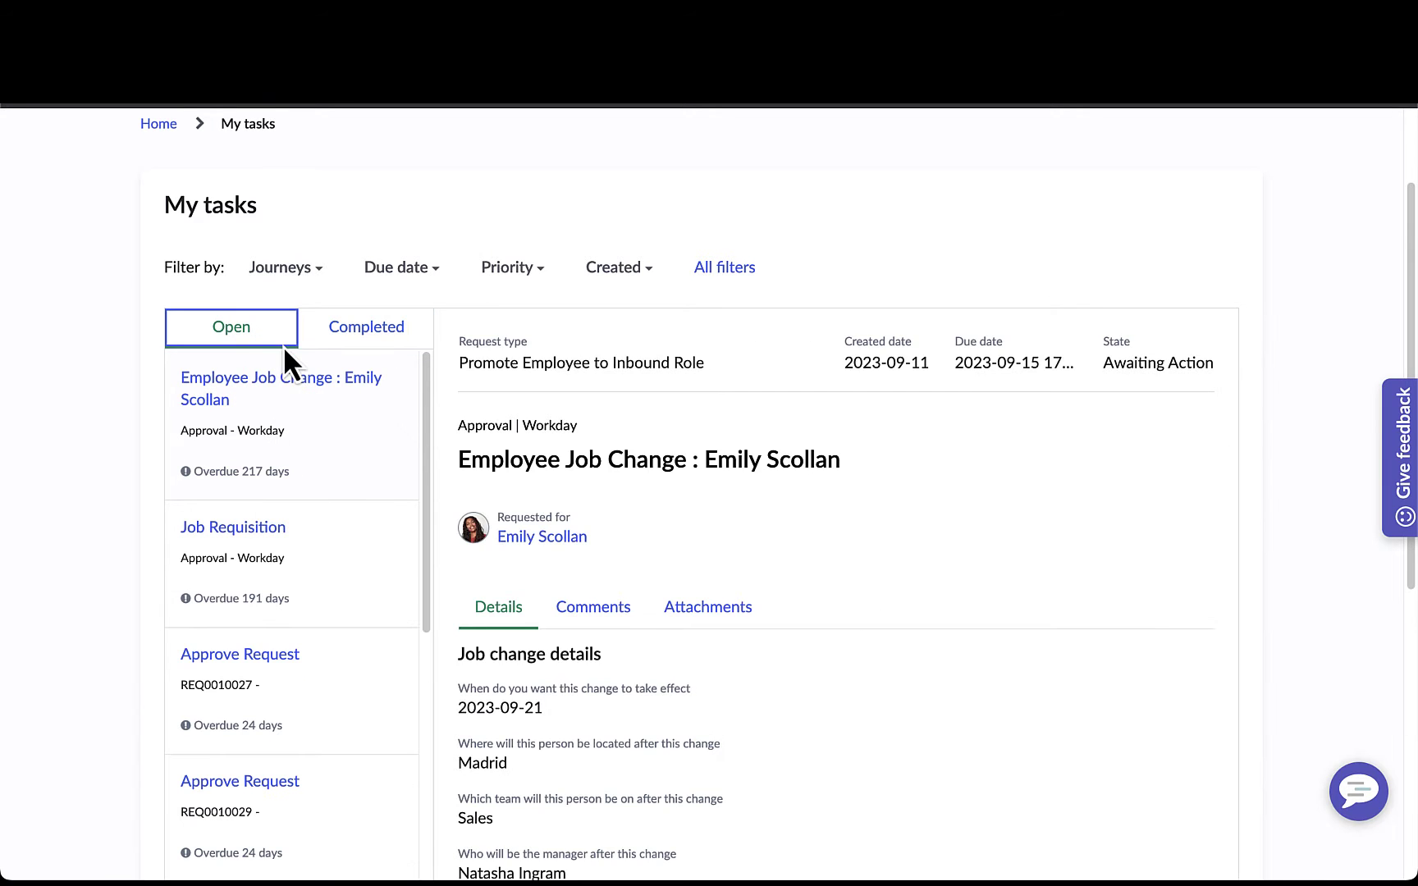
scroll(312, 361, up, 2)
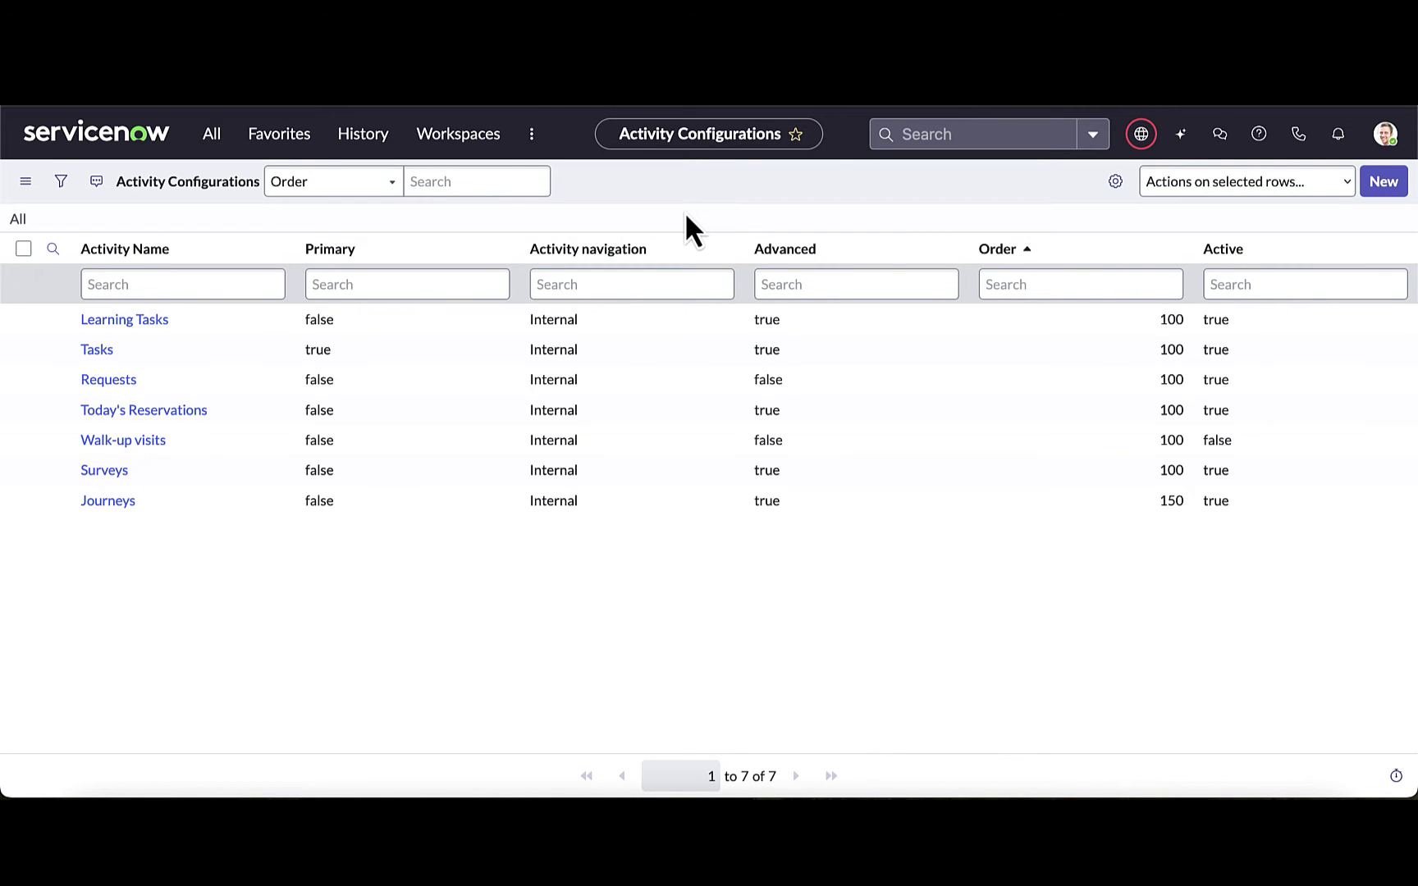
Step: Search the application navigator for "activity config" and open the Tasks record in the Activity Configurations list
click(211, 137)
text(ac)
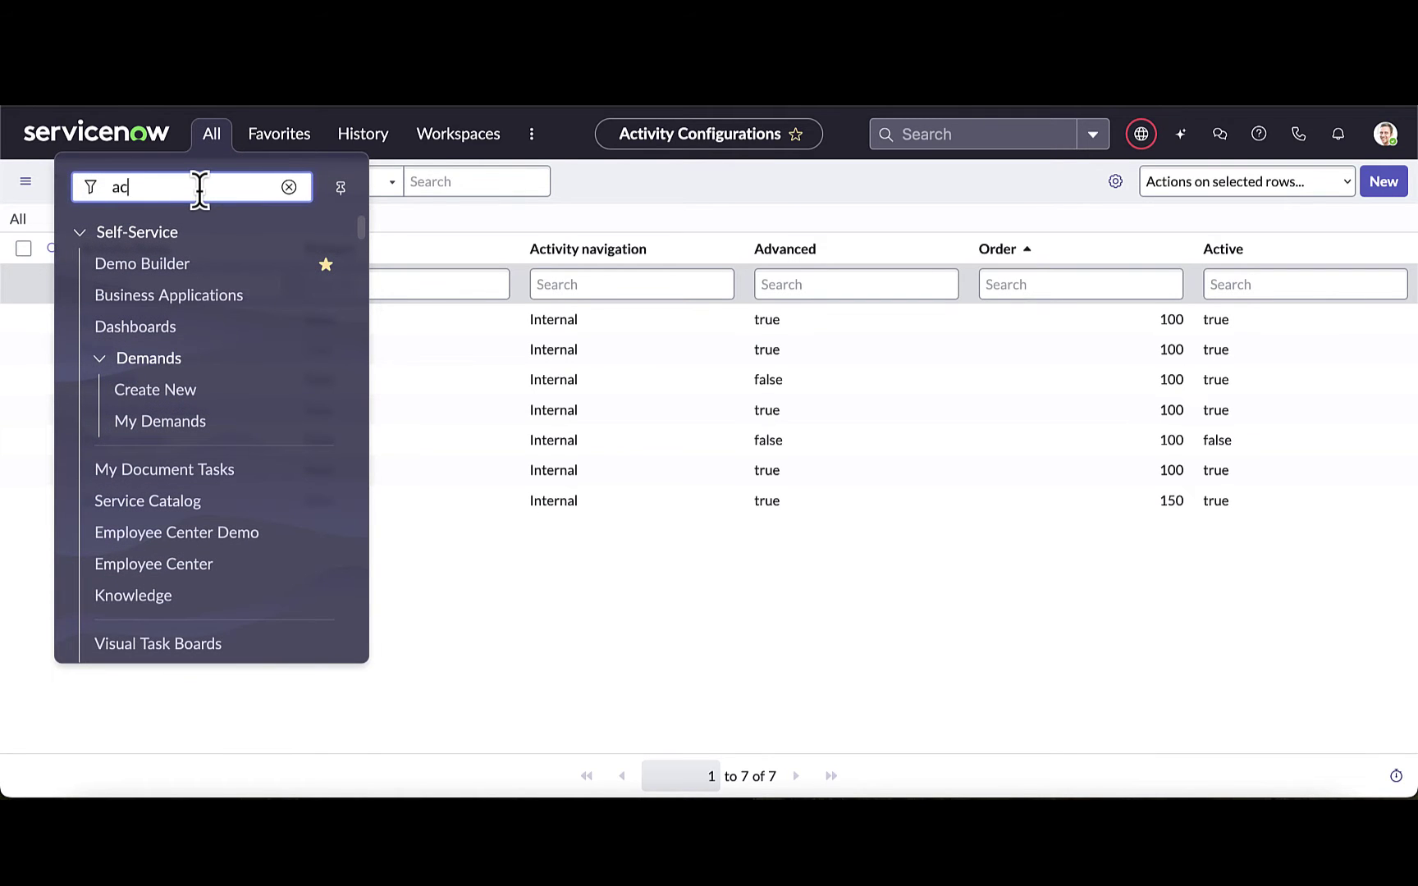
text(tivit)
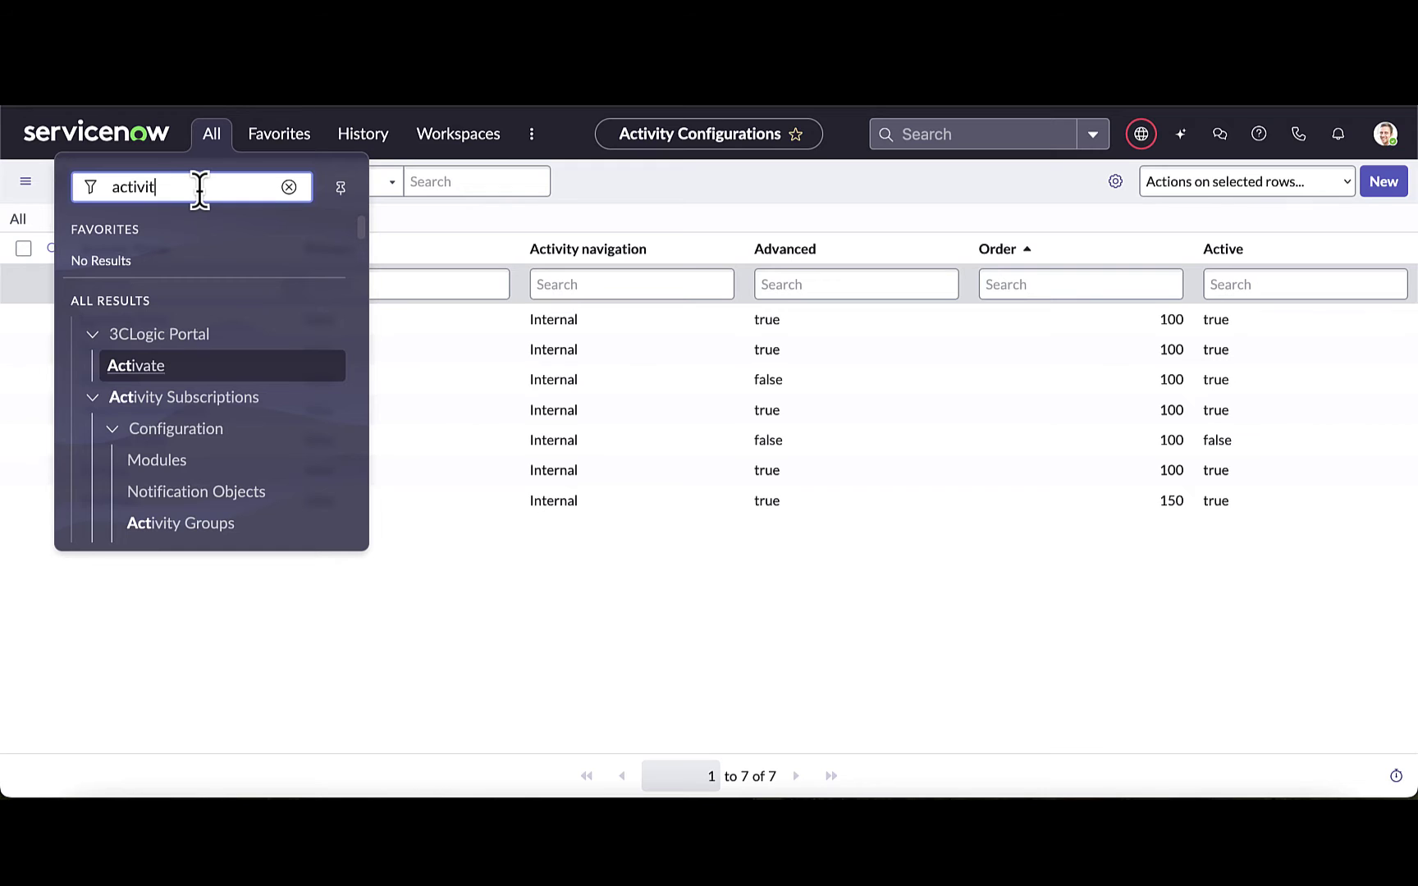
text(y config)
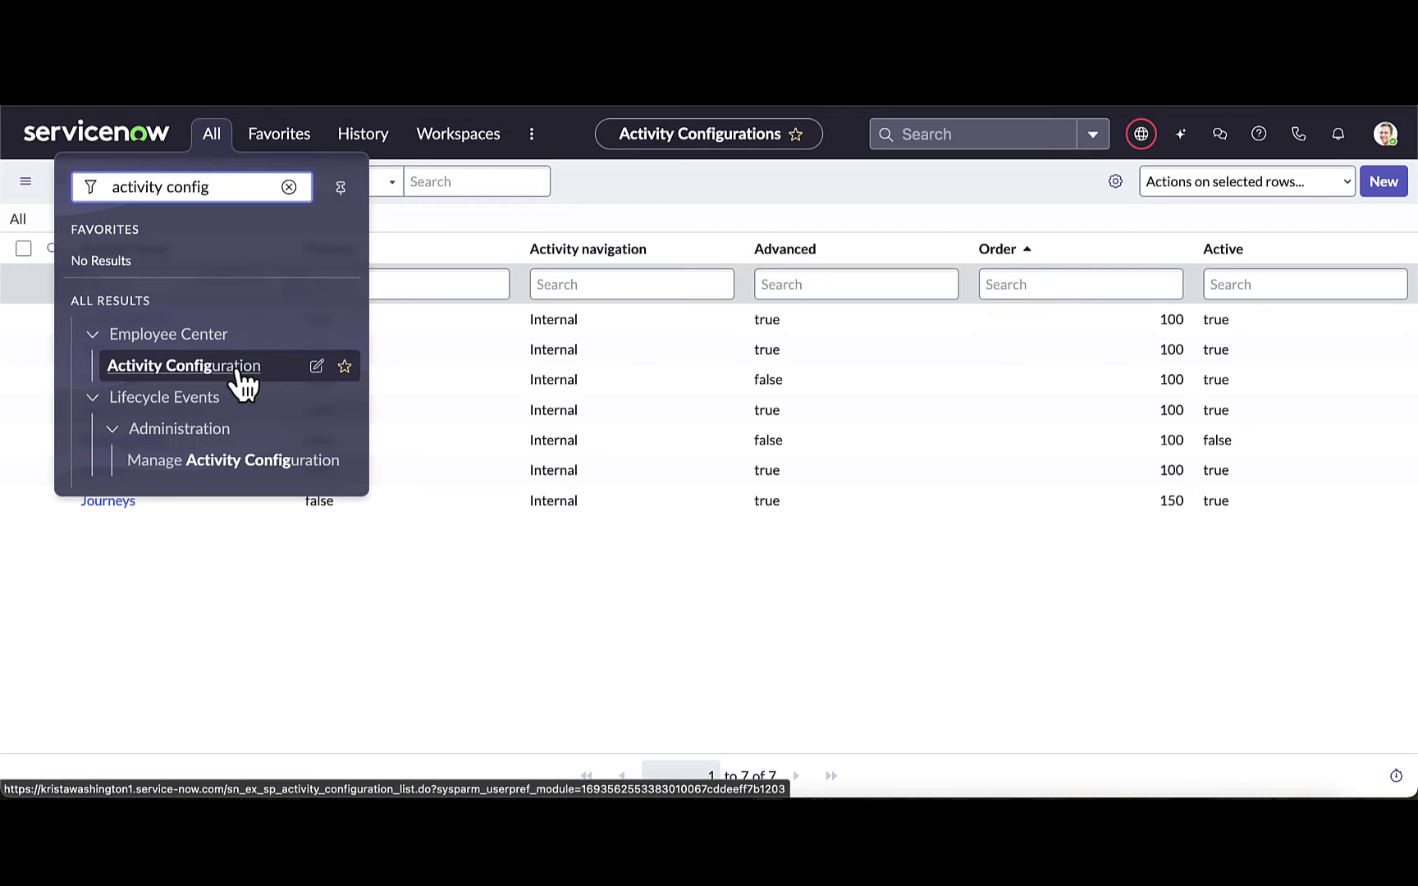
click(652, 200)
click(97, 351)
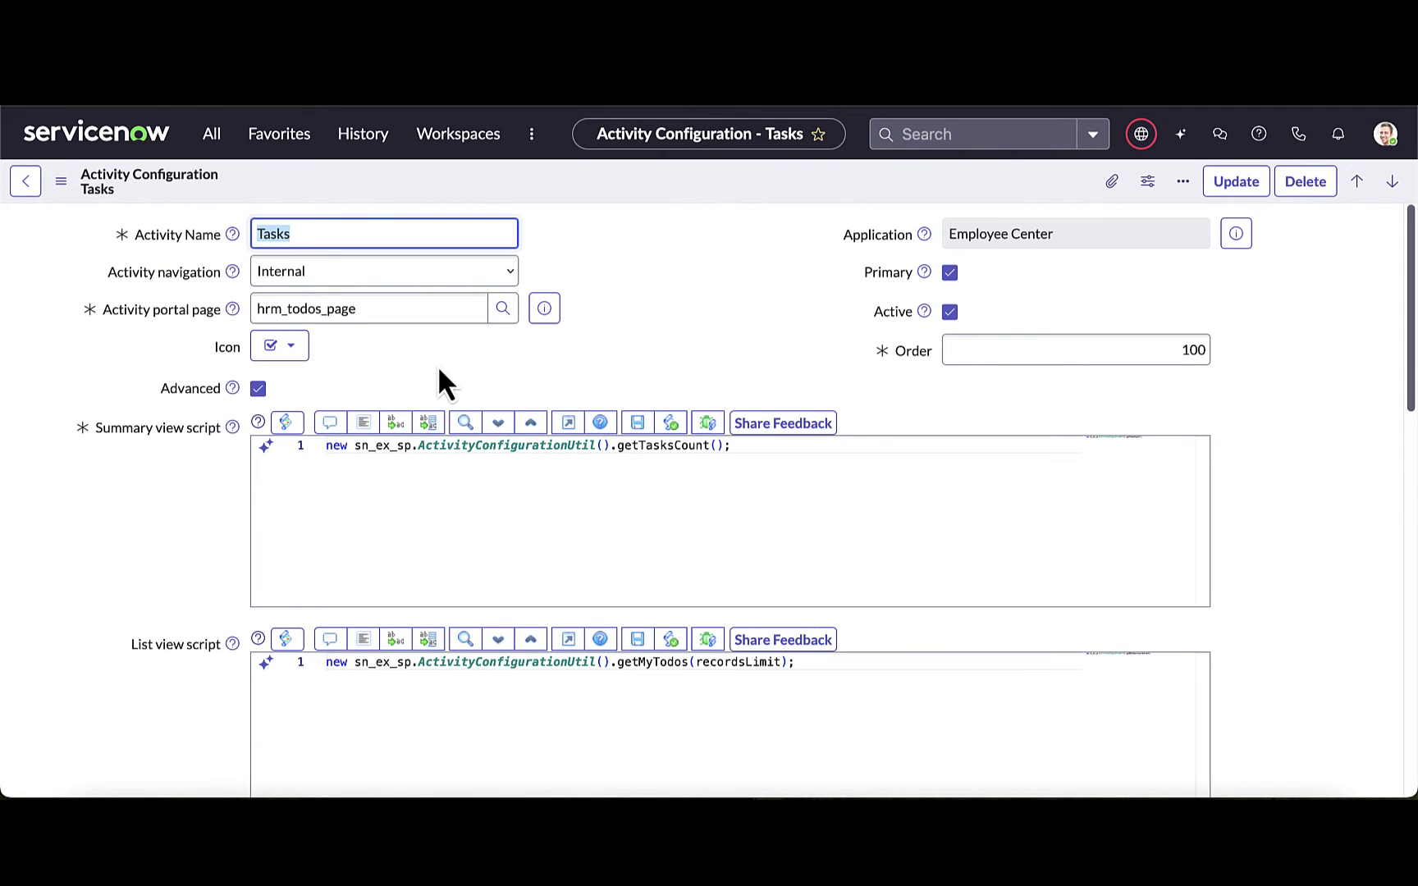
Step: Review the Tasks activity configuration's navigation type, icon choices and Advanced setting
click(338, 275)
click(158, 279)
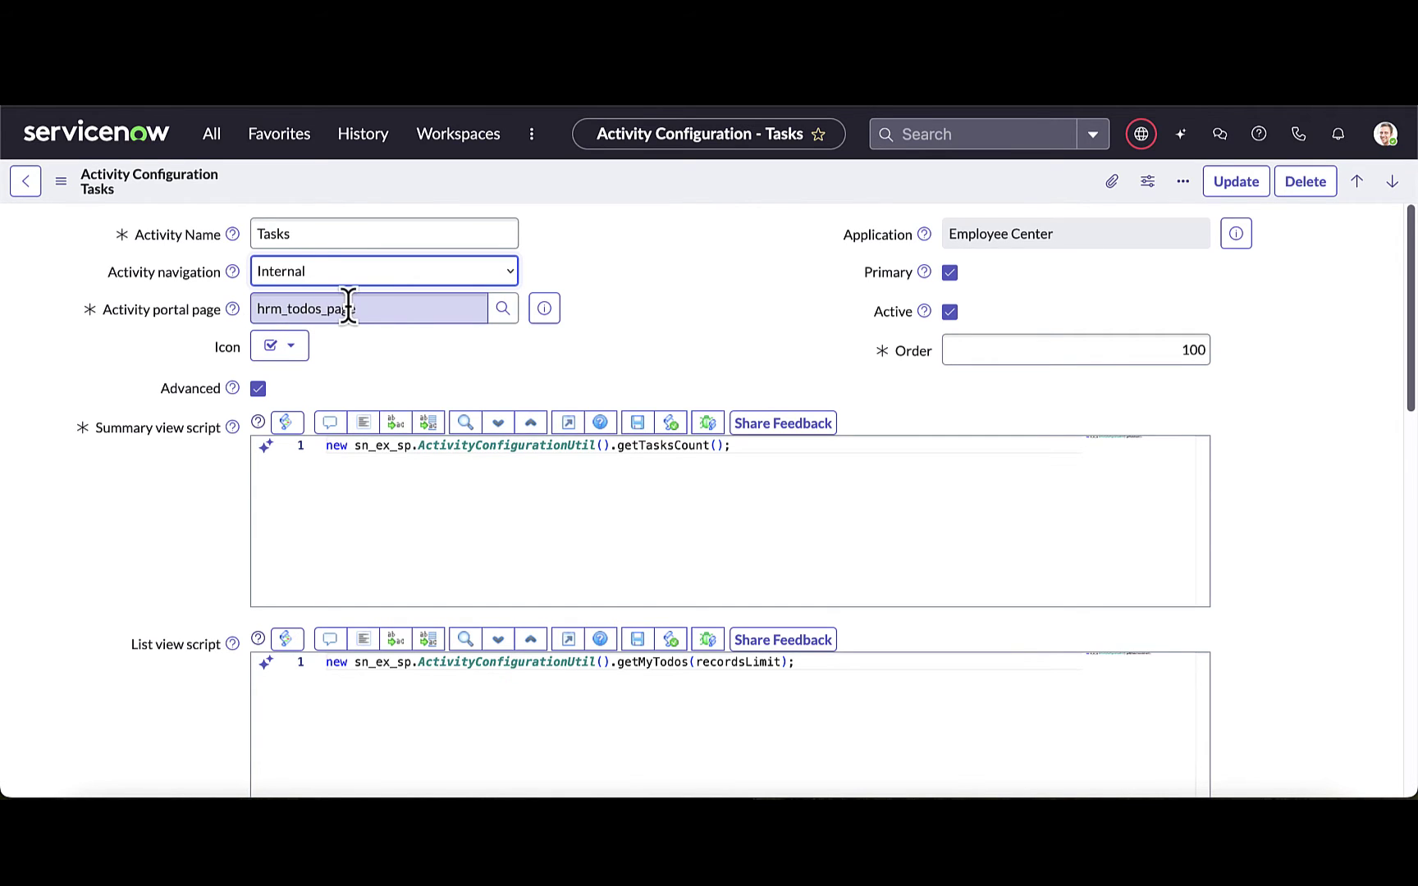
click(274, 347)
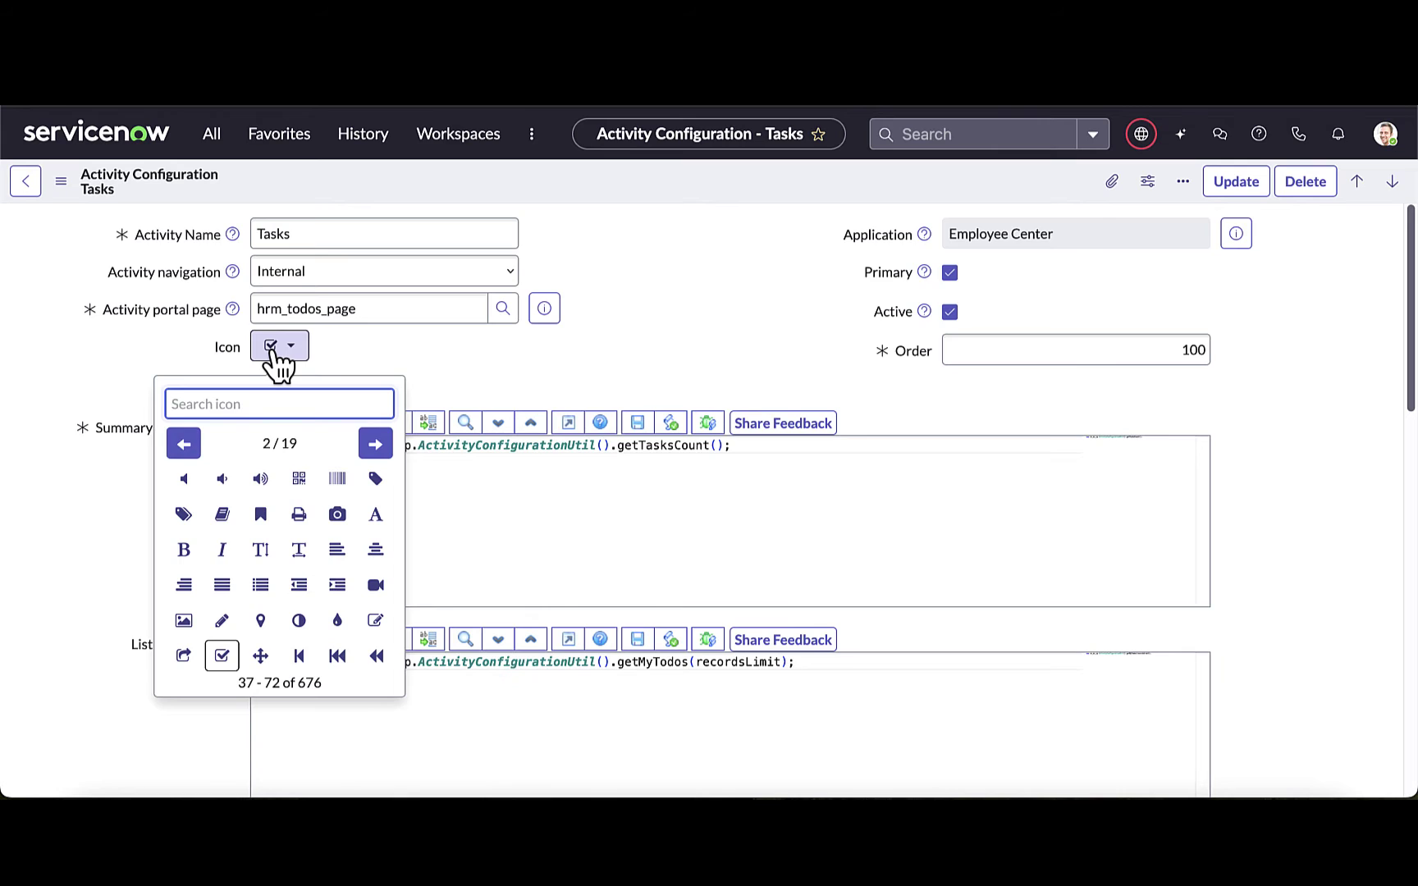
click(275, 352)
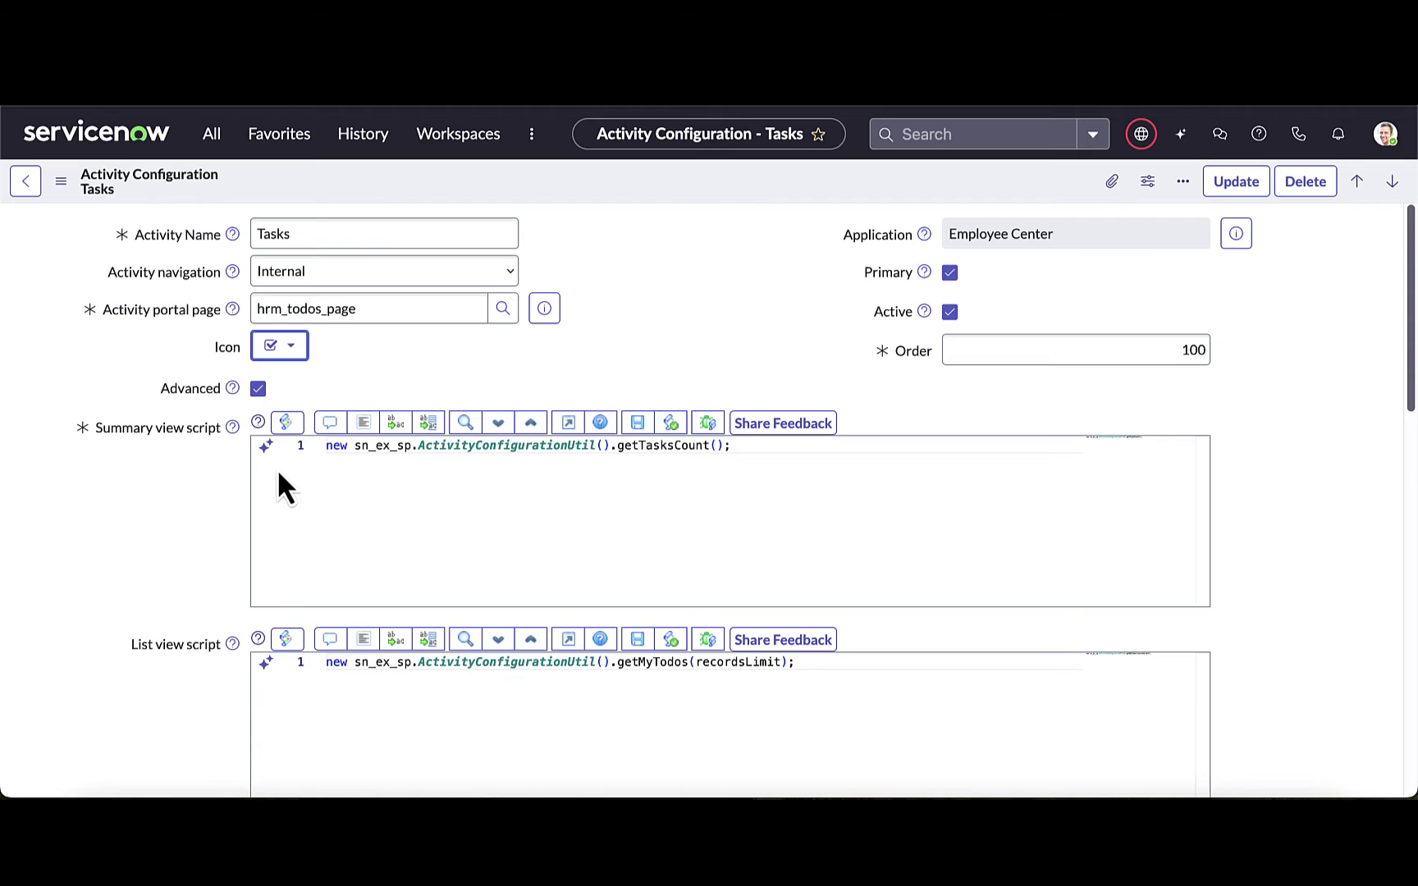
click(258, 389)
scroll(69, 548, down, 1)
click(69, 545)
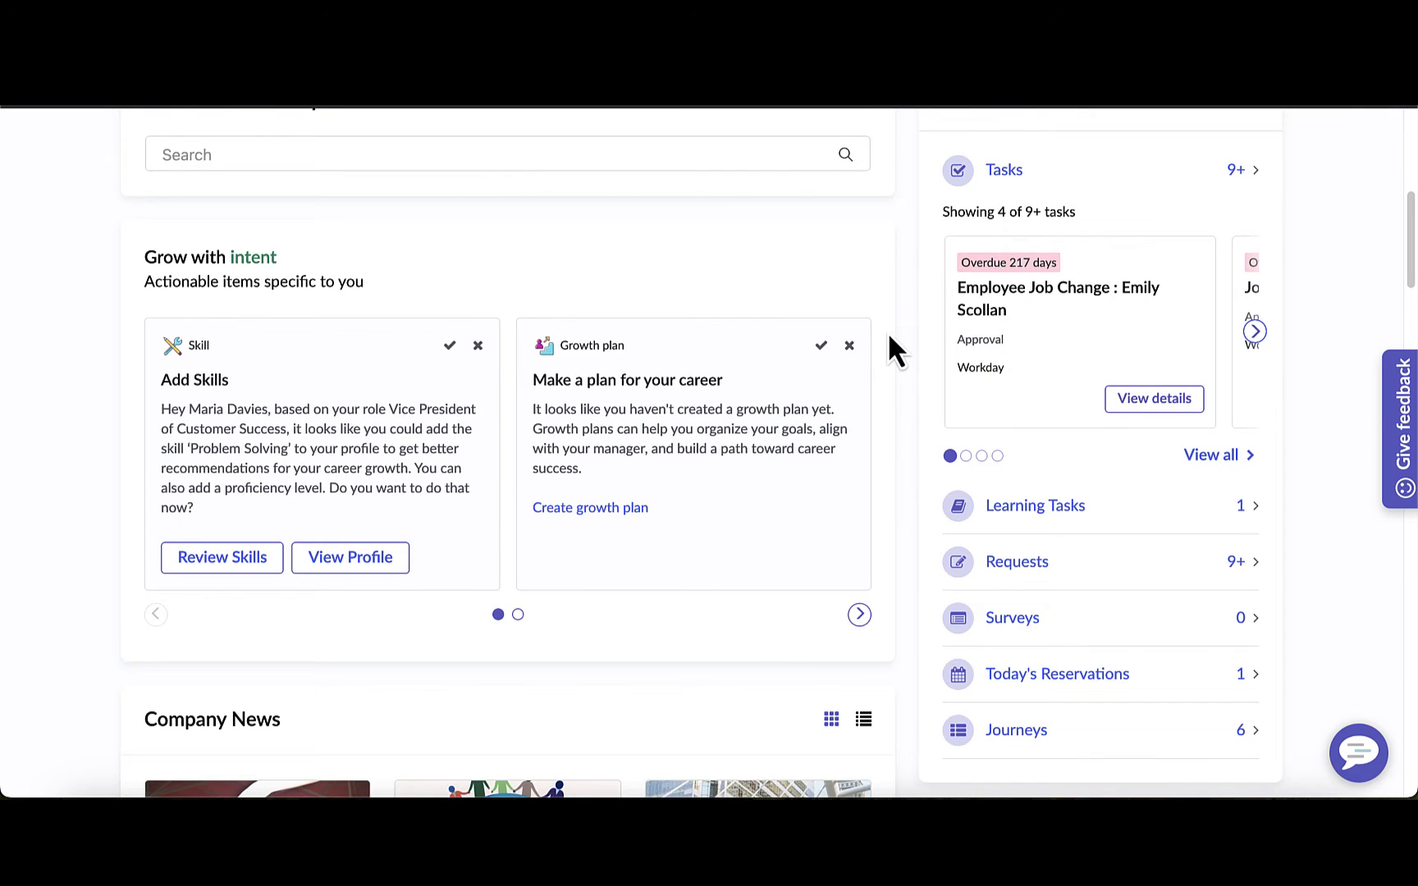
Step: Examine the Tasks section and the Employee Job Change card on the employee portal home page
scroll(887, 331, up, 1)
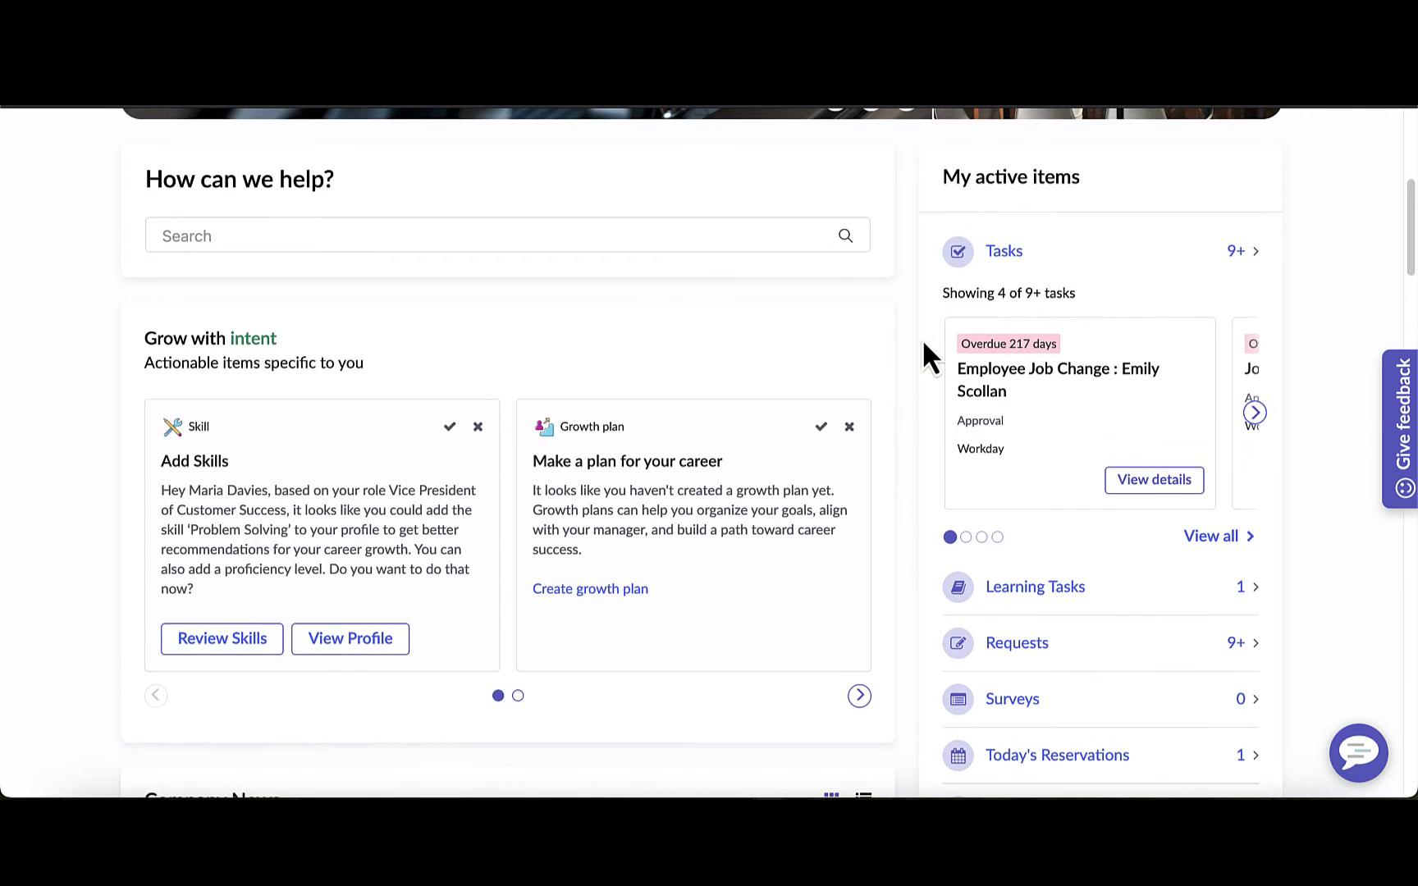
mouse_move(906, 215)
mouse_down()
mouse_move(1259, 517)
mouse_move(1295, 531)
mouse_up()
drag(926, 345, 1187, 465)
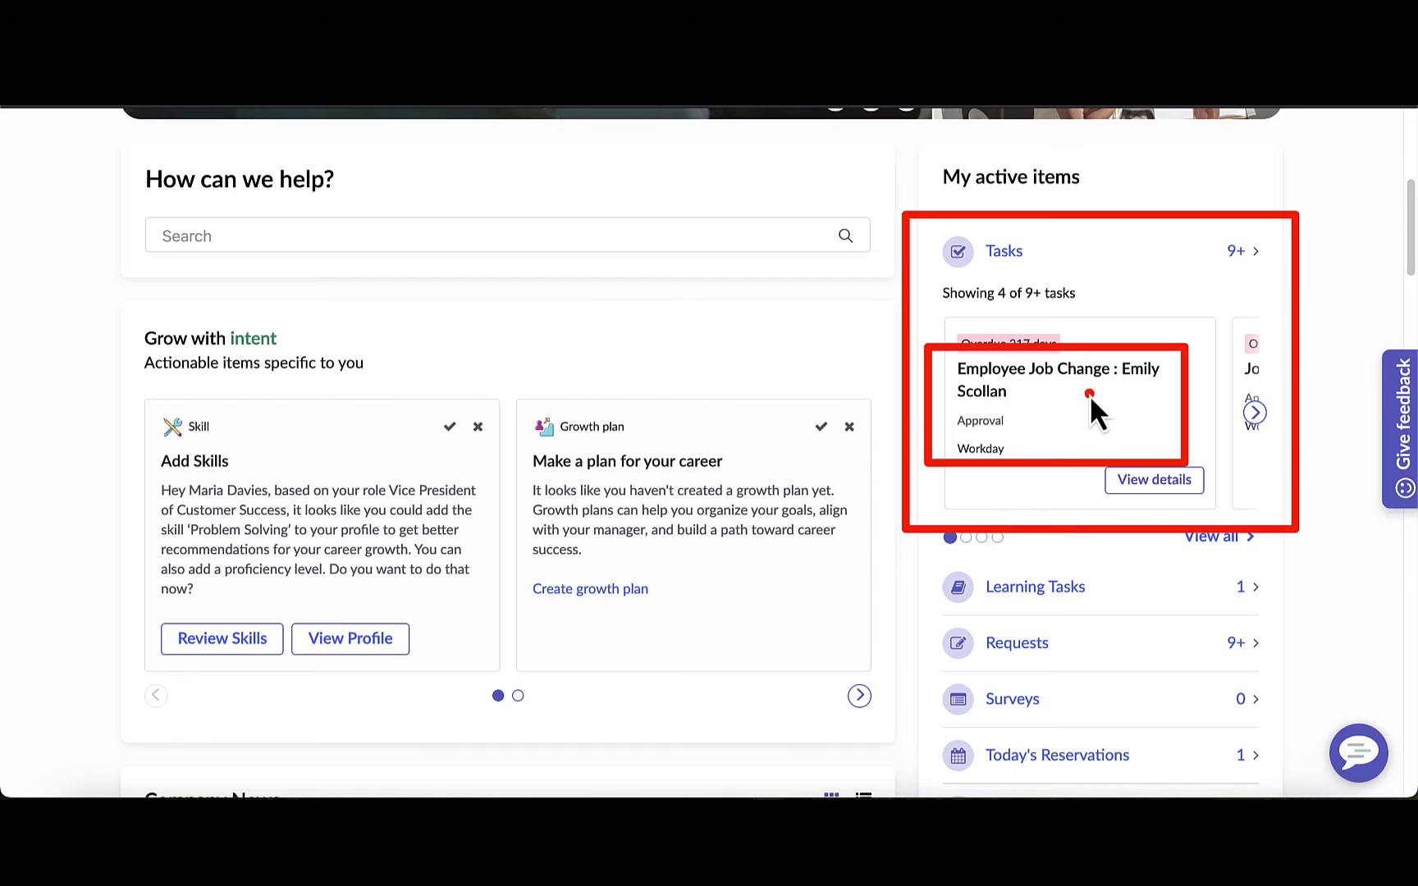
key(Escape)
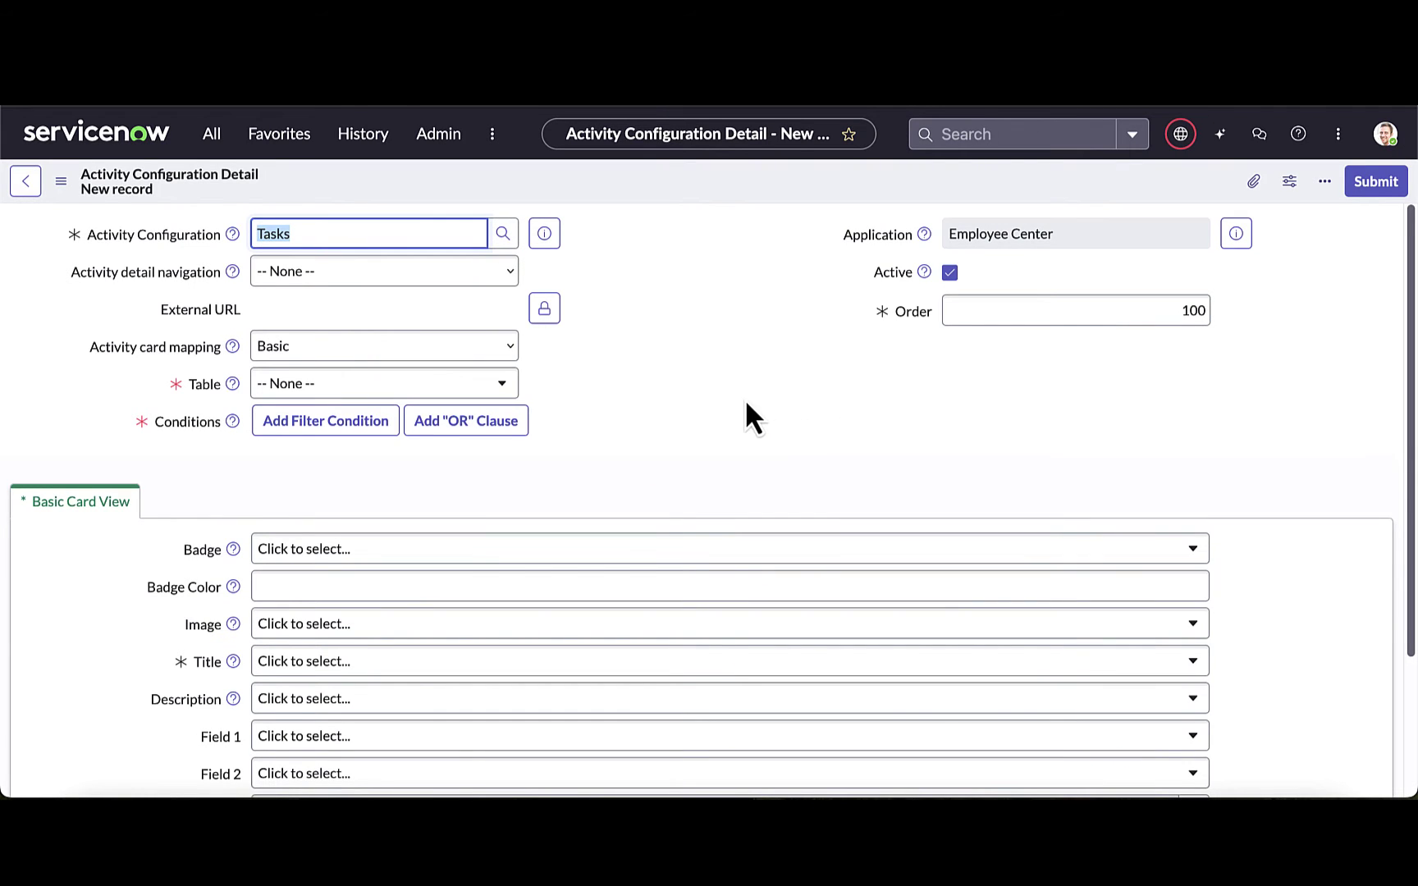
Step: Try the Internal option for the new detail record's activity detail navigation and reset it to None
click(431, 269)
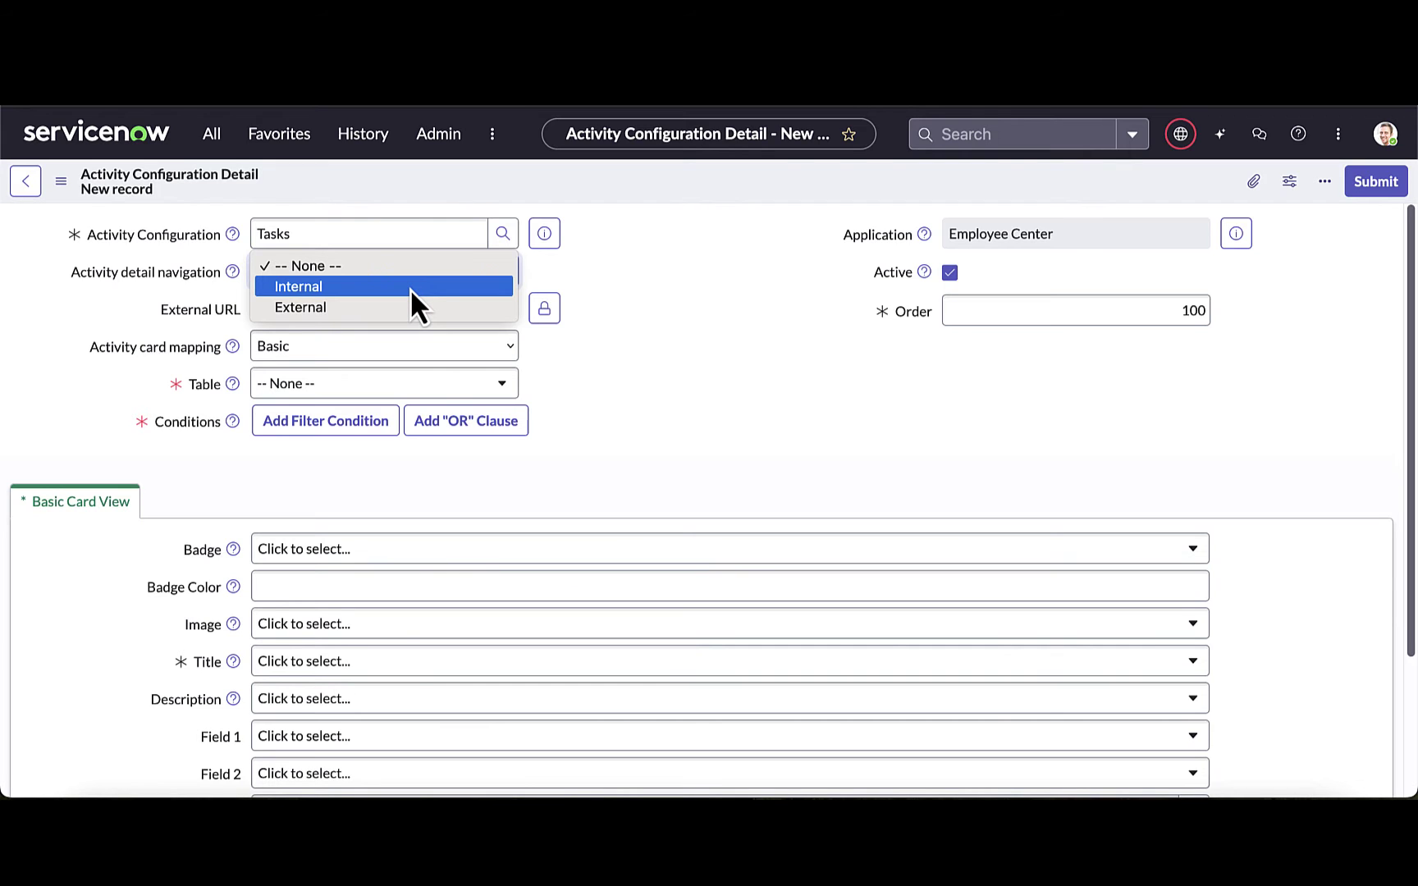
click(410, 287)
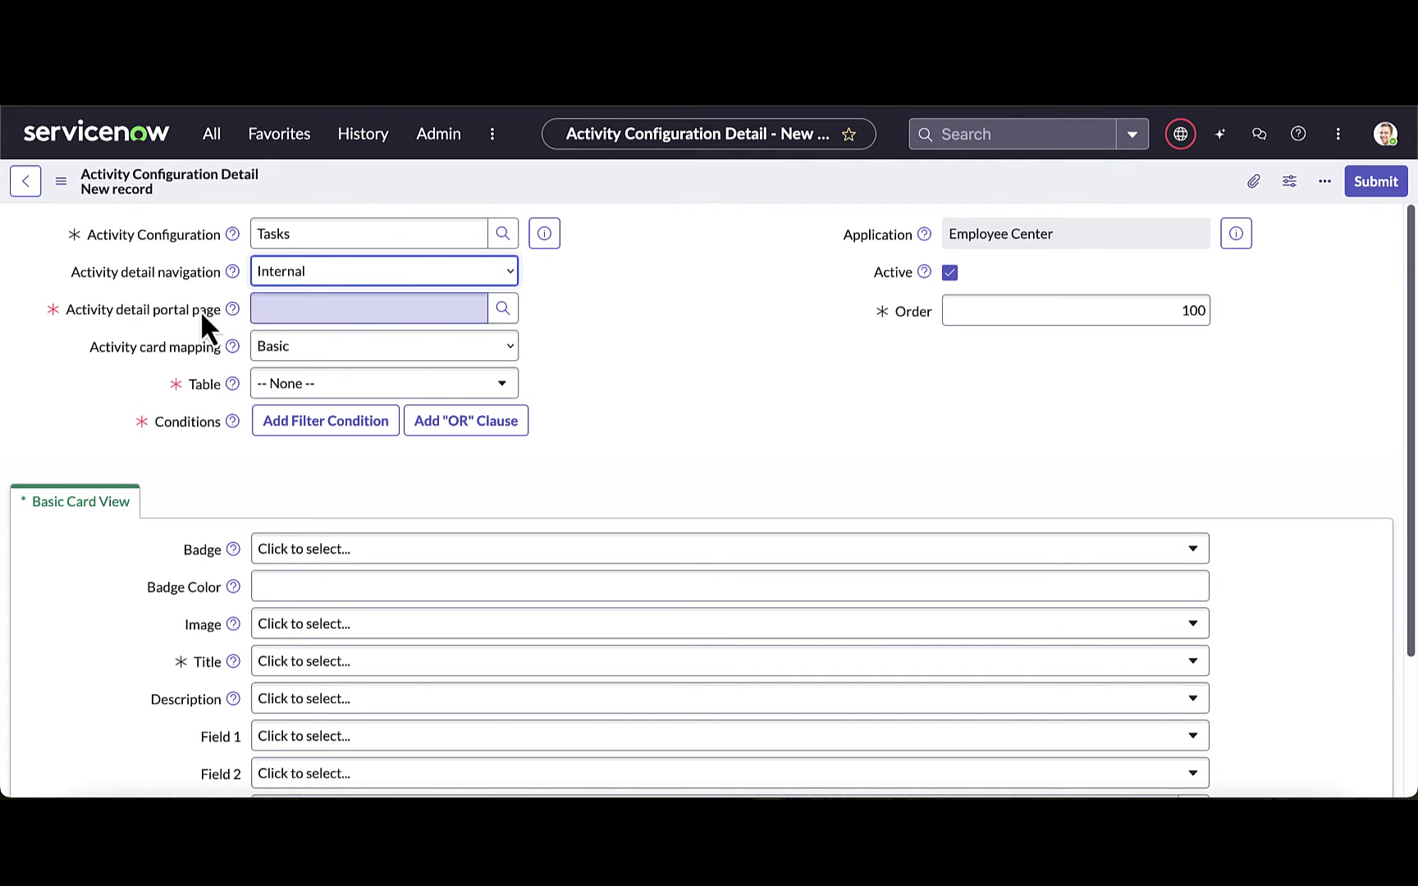
click(334, 273)
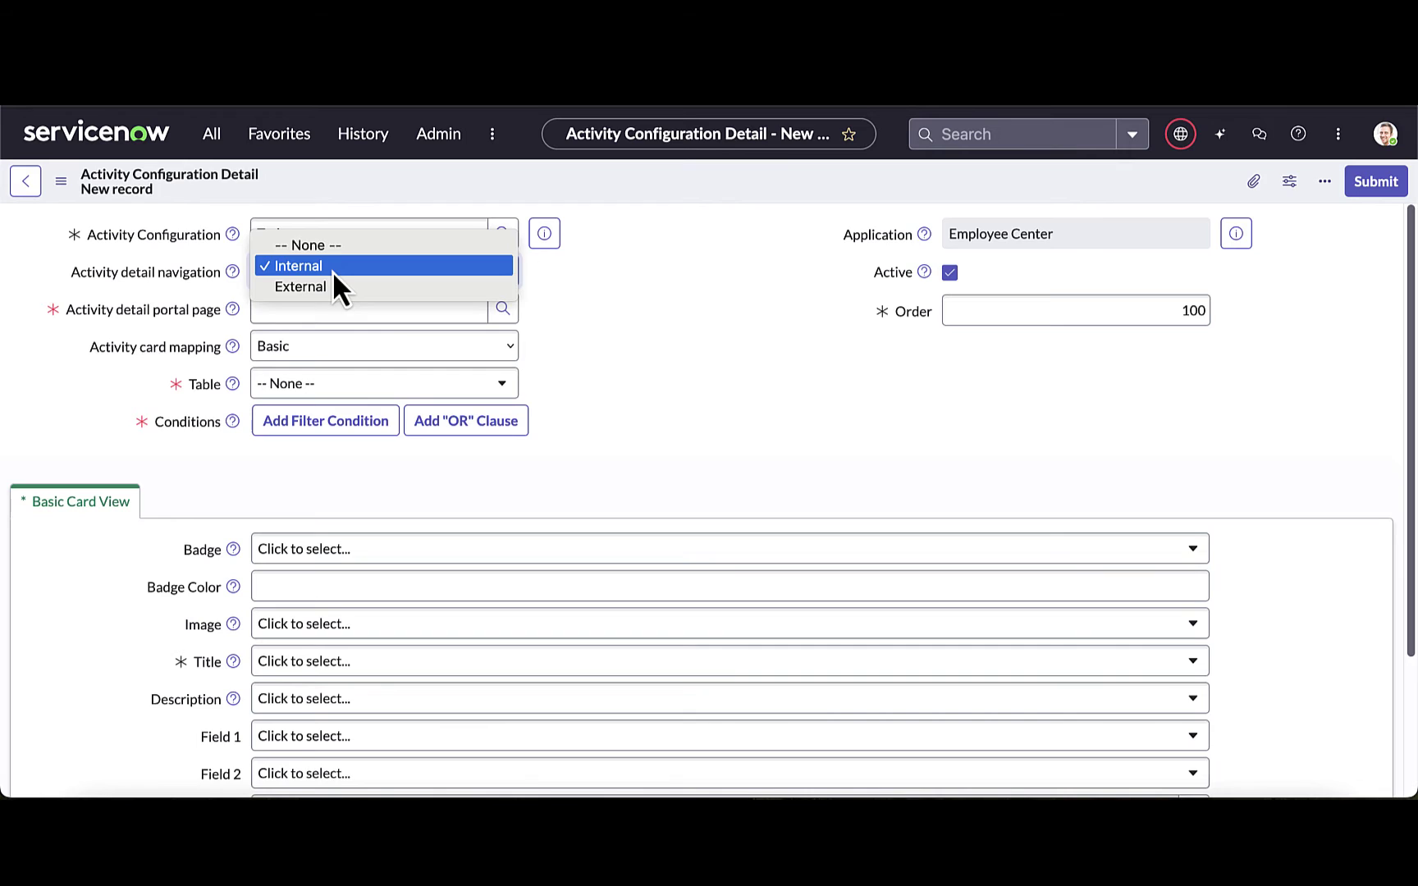
click(330, 246)
Step: Keep the new detail record's activity card mapping at Basic and set its table to Task Configuration [sn_ex_sp_task_configuration]
click(340, 309)
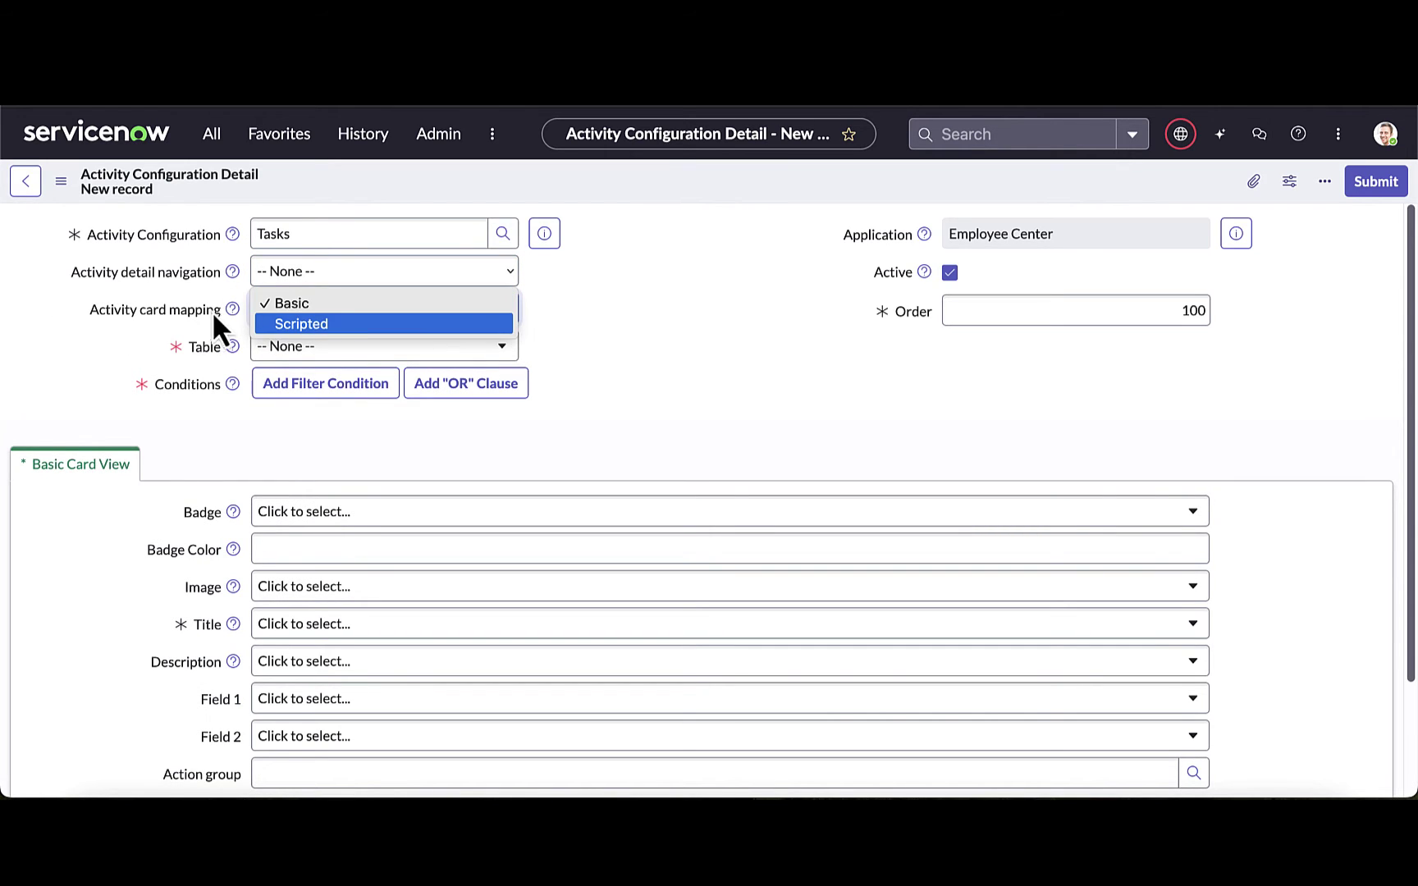
click(338, 303)
click(324, 346)
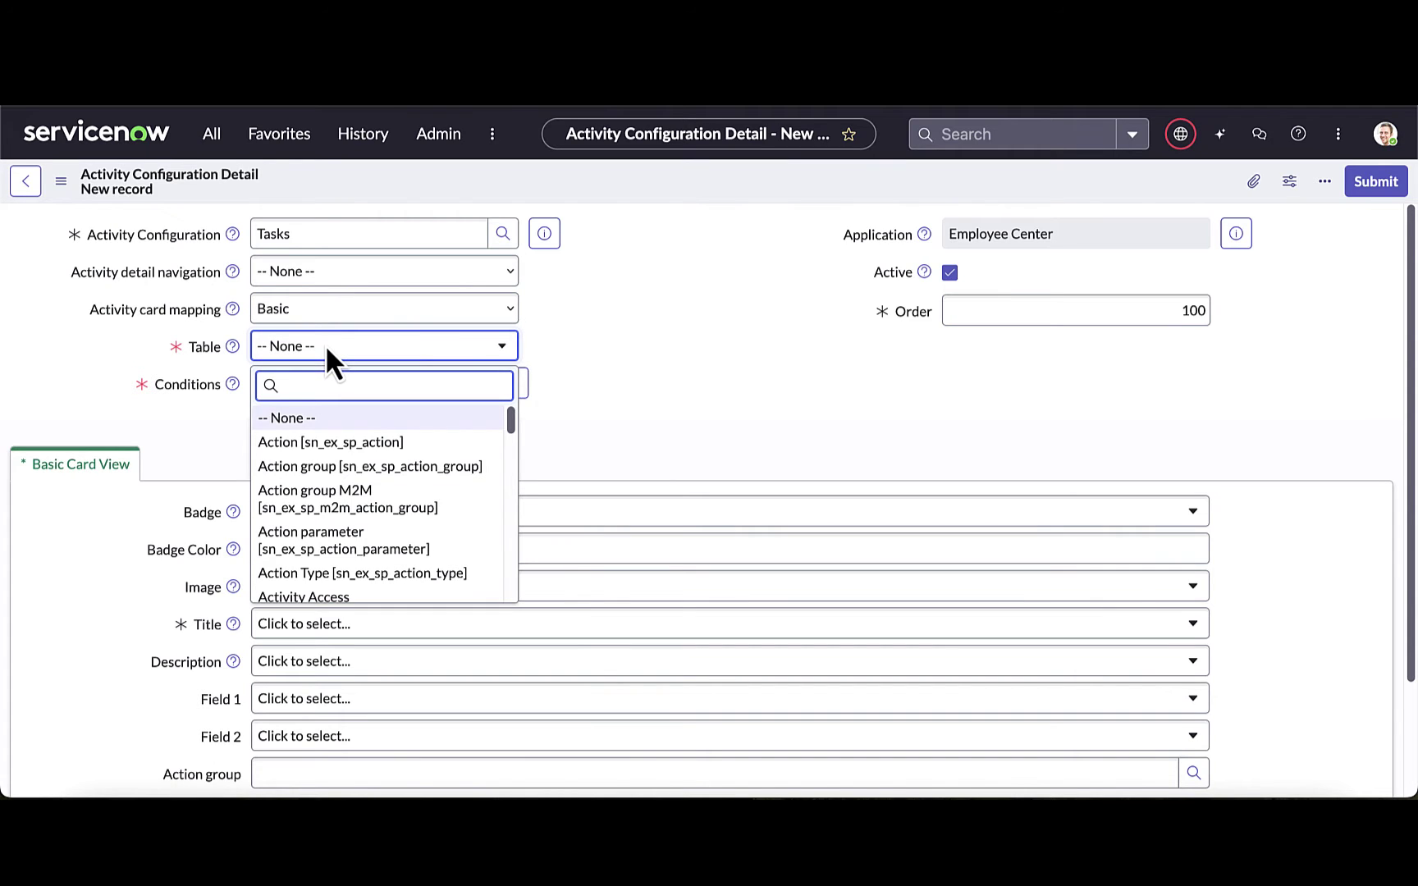
text(task)
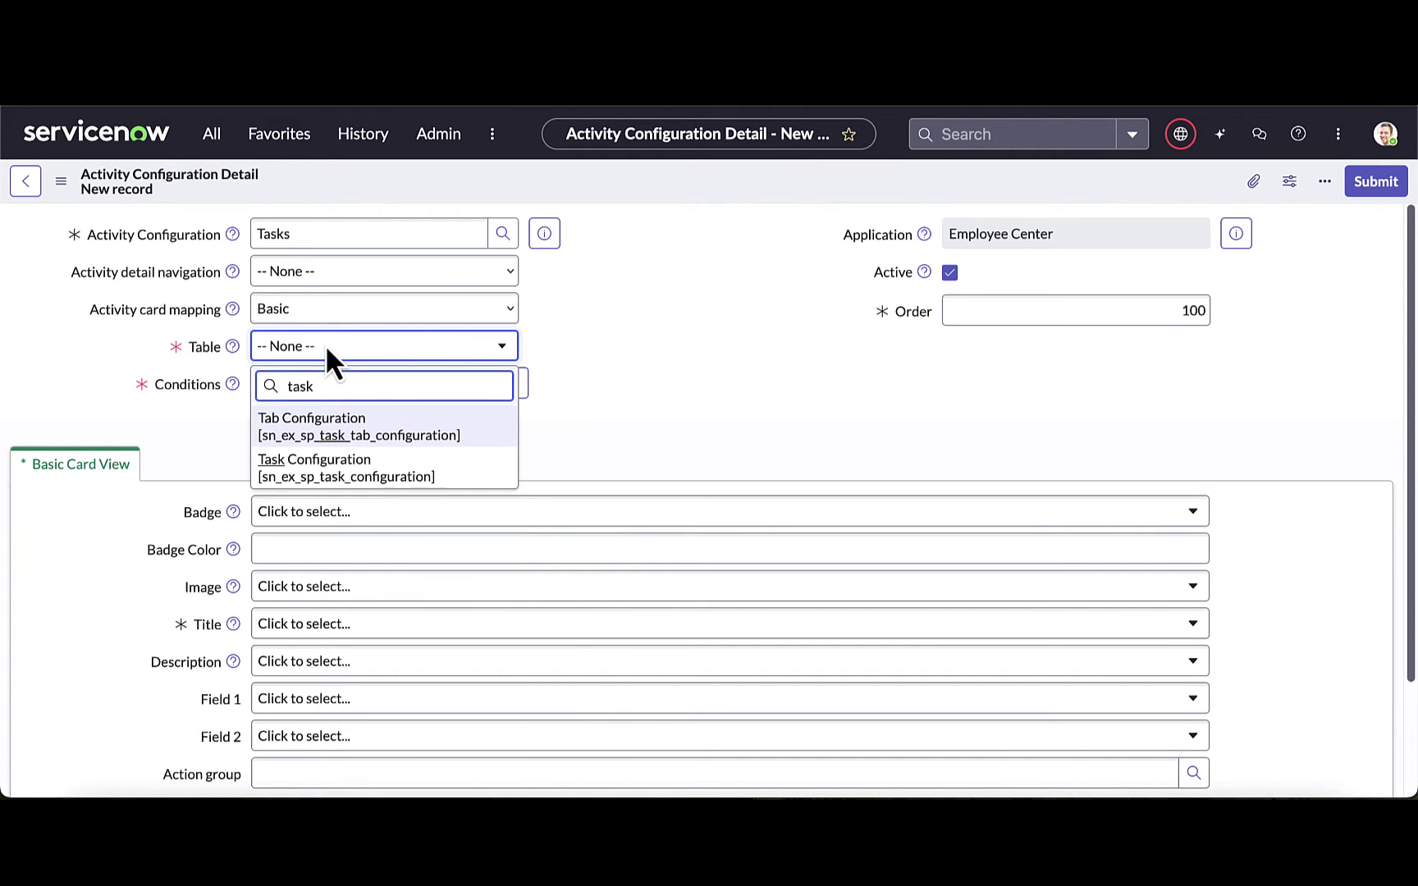
click(319, 479)
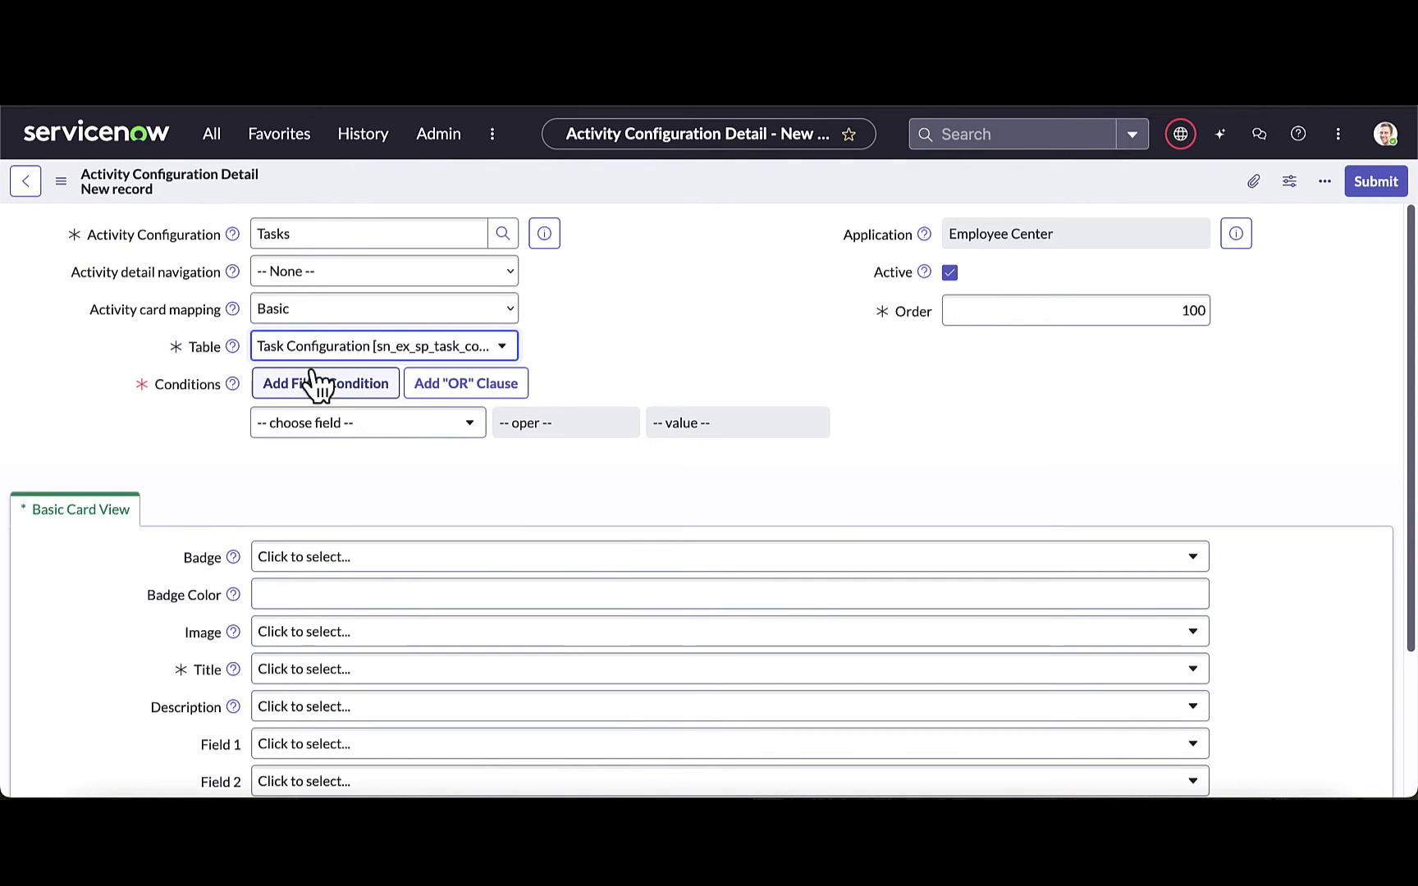
Step: Check the fields selectable for the card's badge without choosing one, and map the card's title to Display name
scroll(314, 475, down, 3)
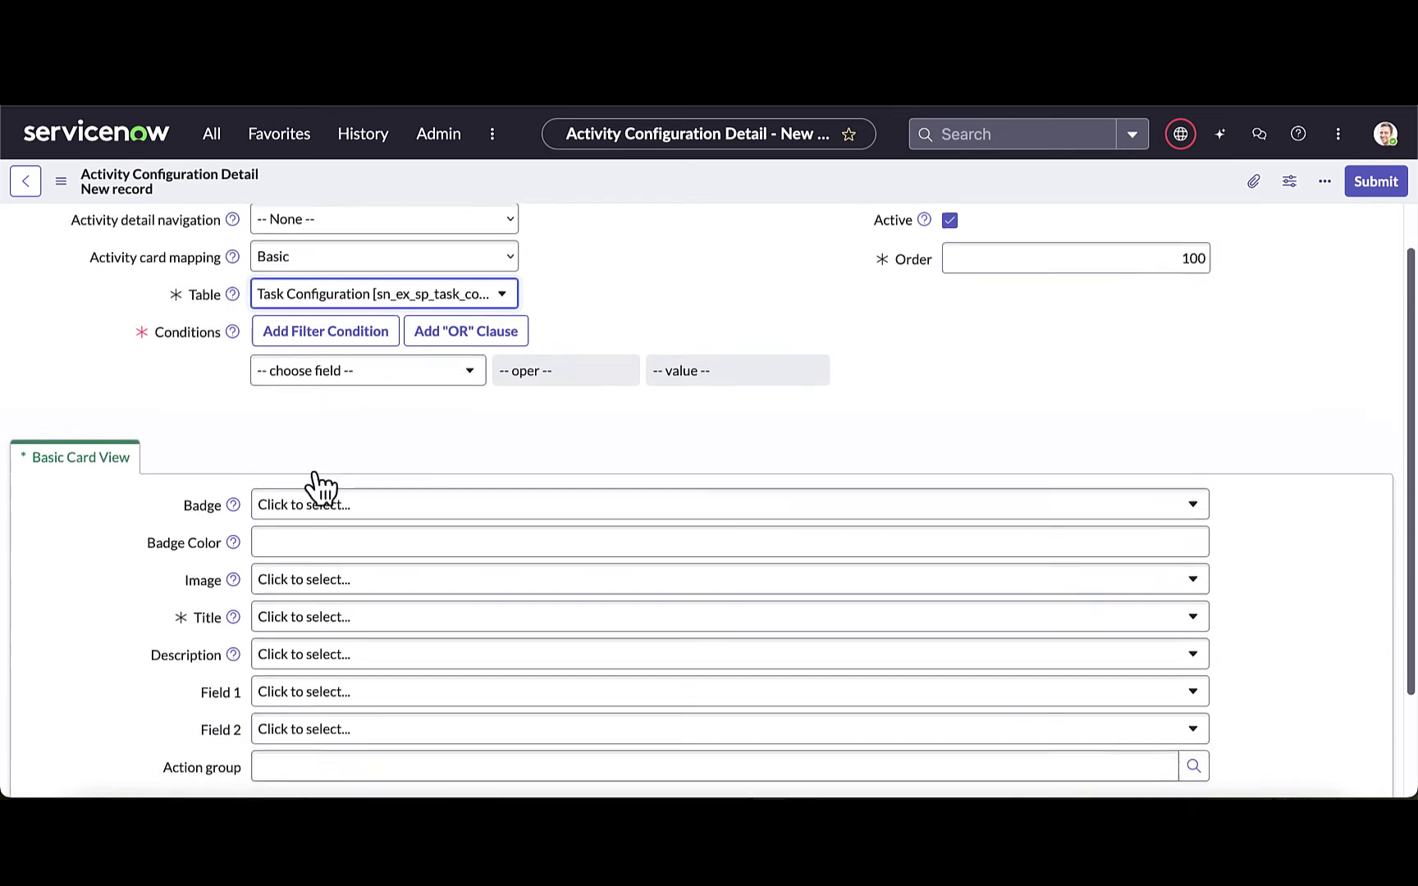
scroll(320, 476, down, 2)
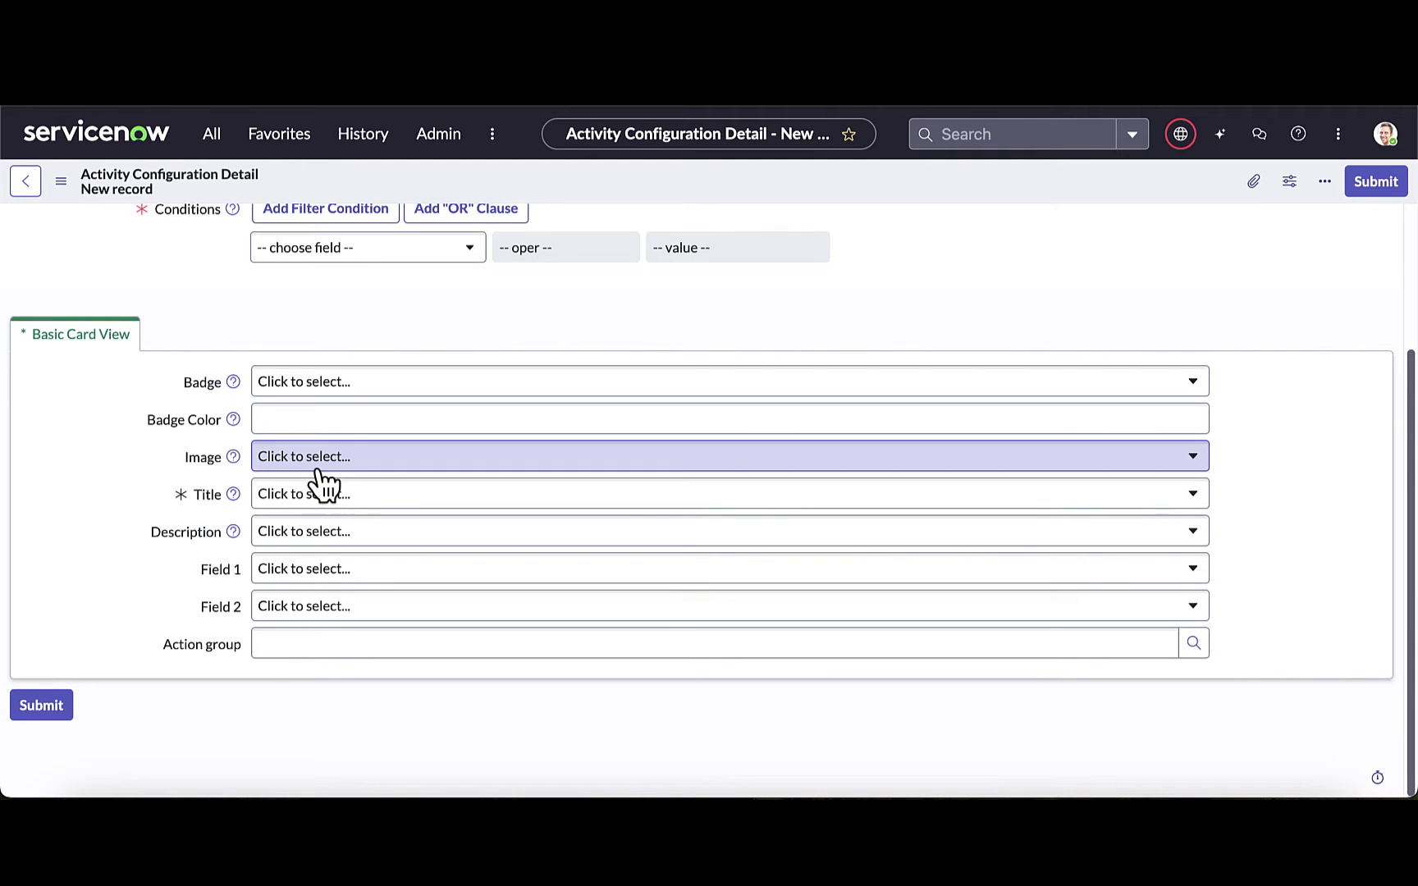
click(345, 383)
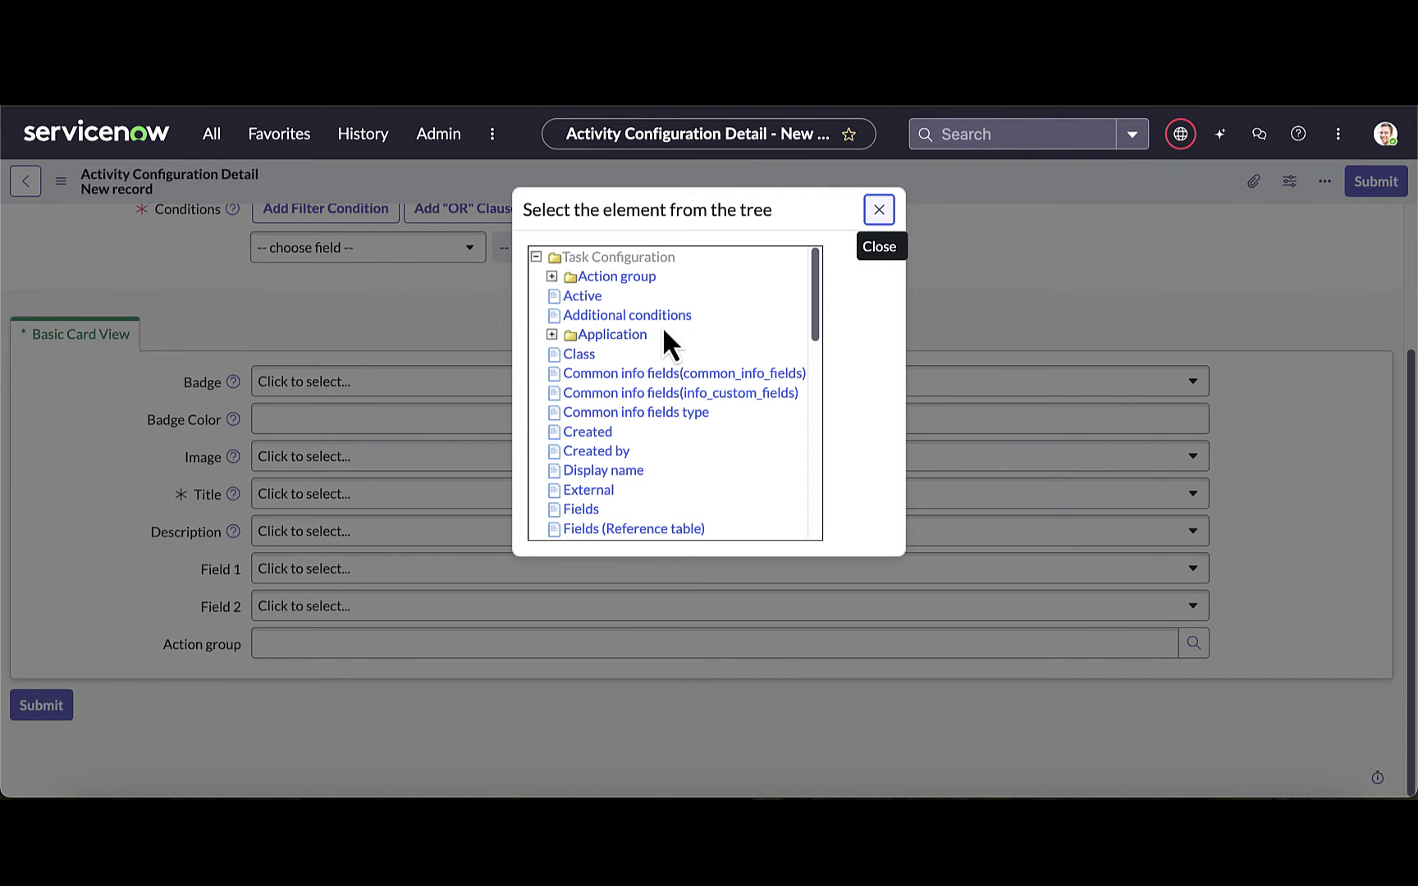
click(880, 210)
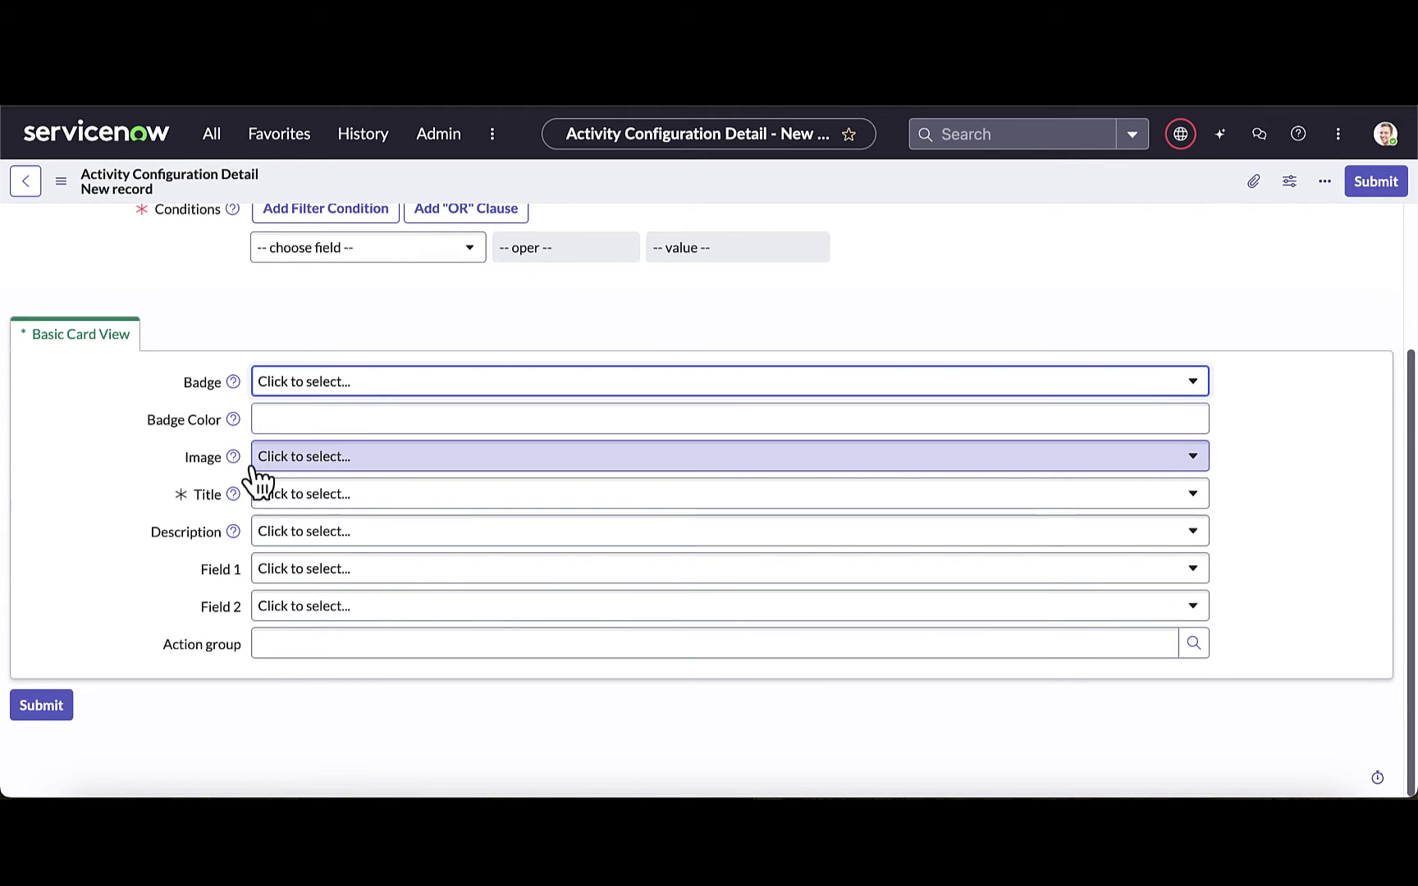
click(320, 494)
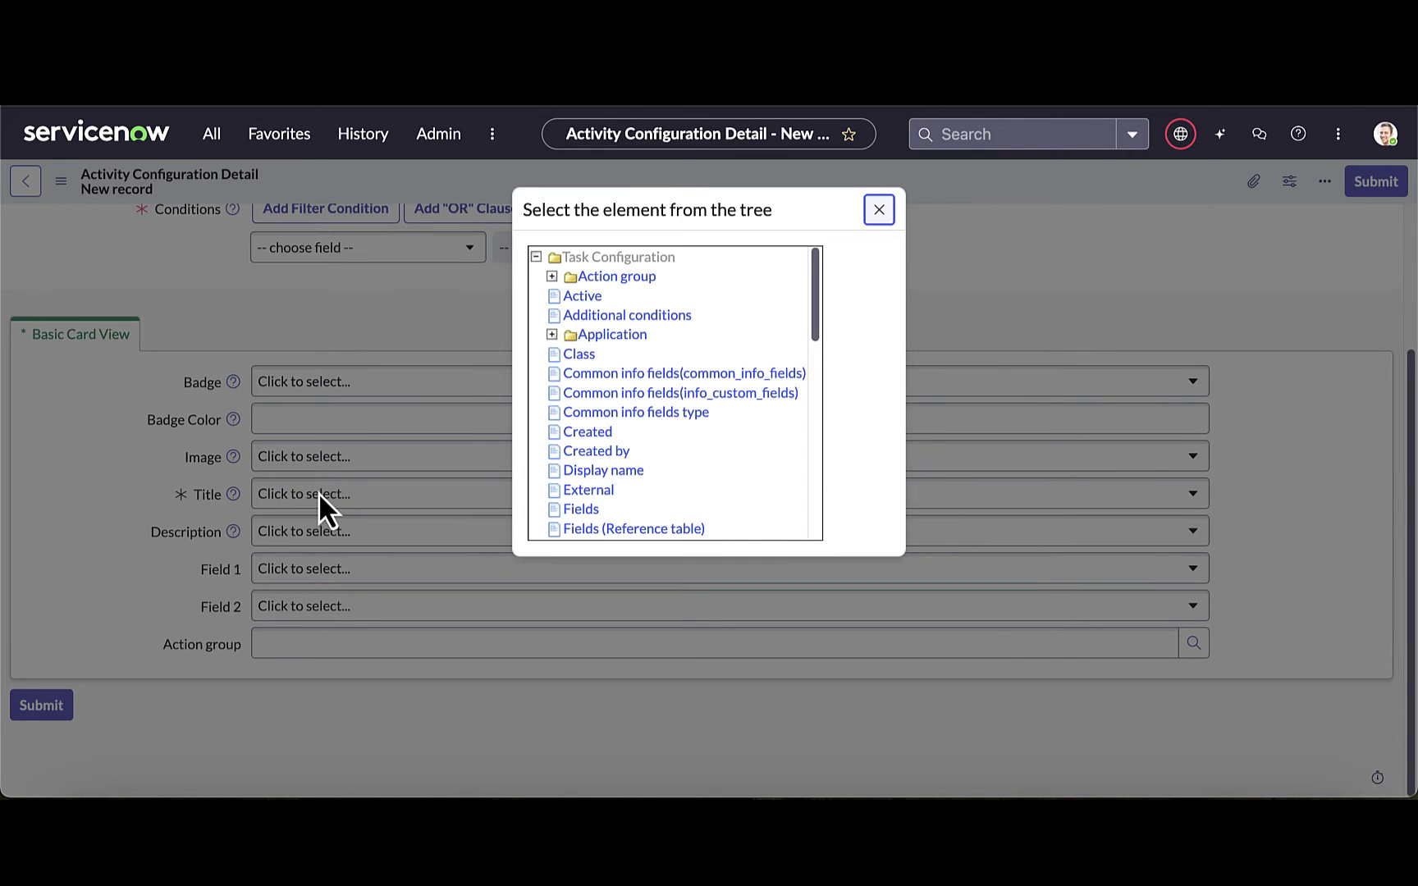
click(603, 472)
Step: Examine the Task Configuration fields available for the card's description and close the field tree without choosing one
click(301, 543)
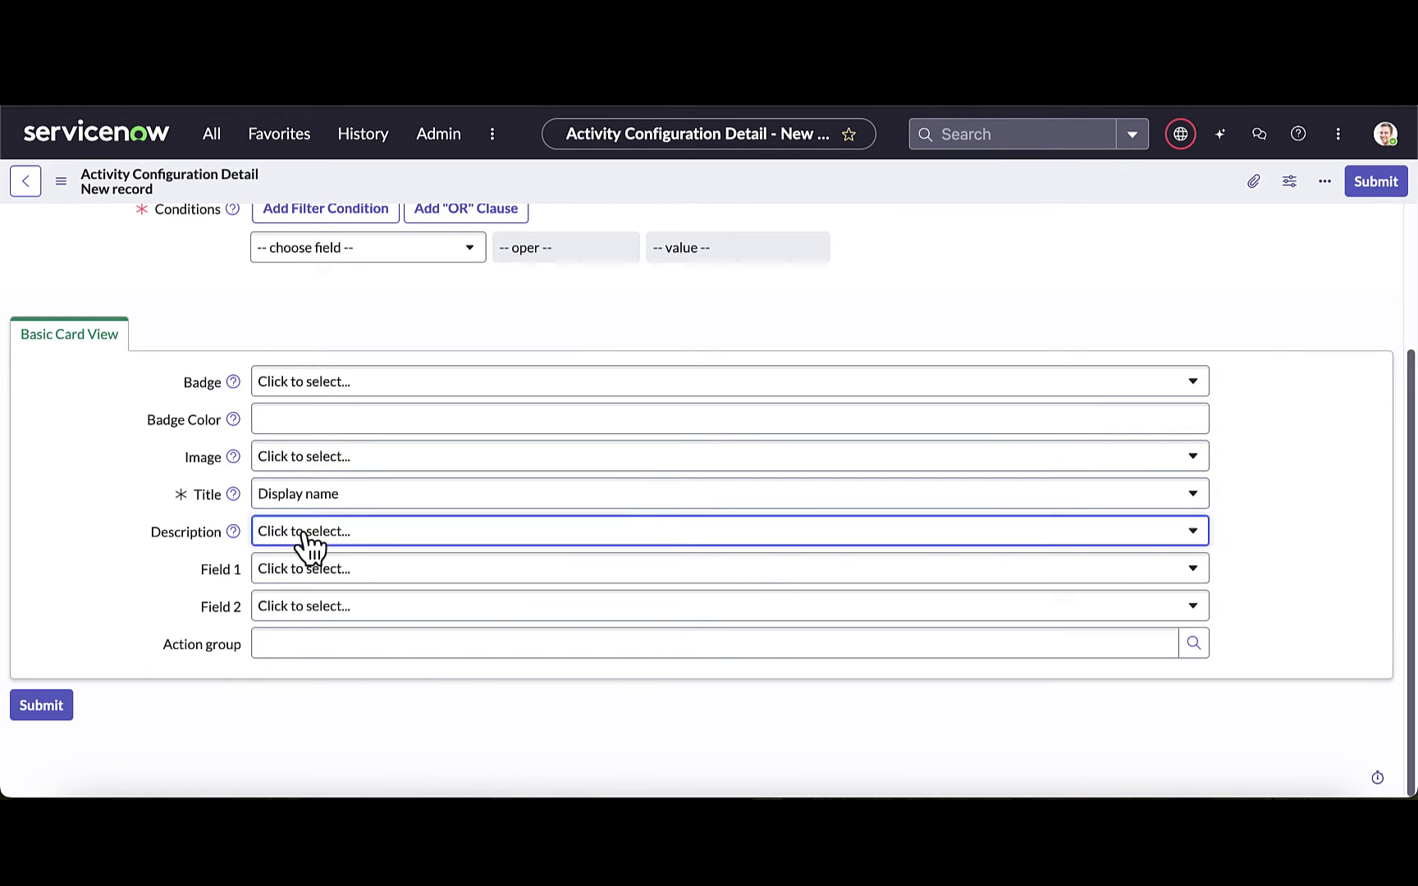
scroll(663, 447, down, 5)
scroll(644, 414, down, 5)
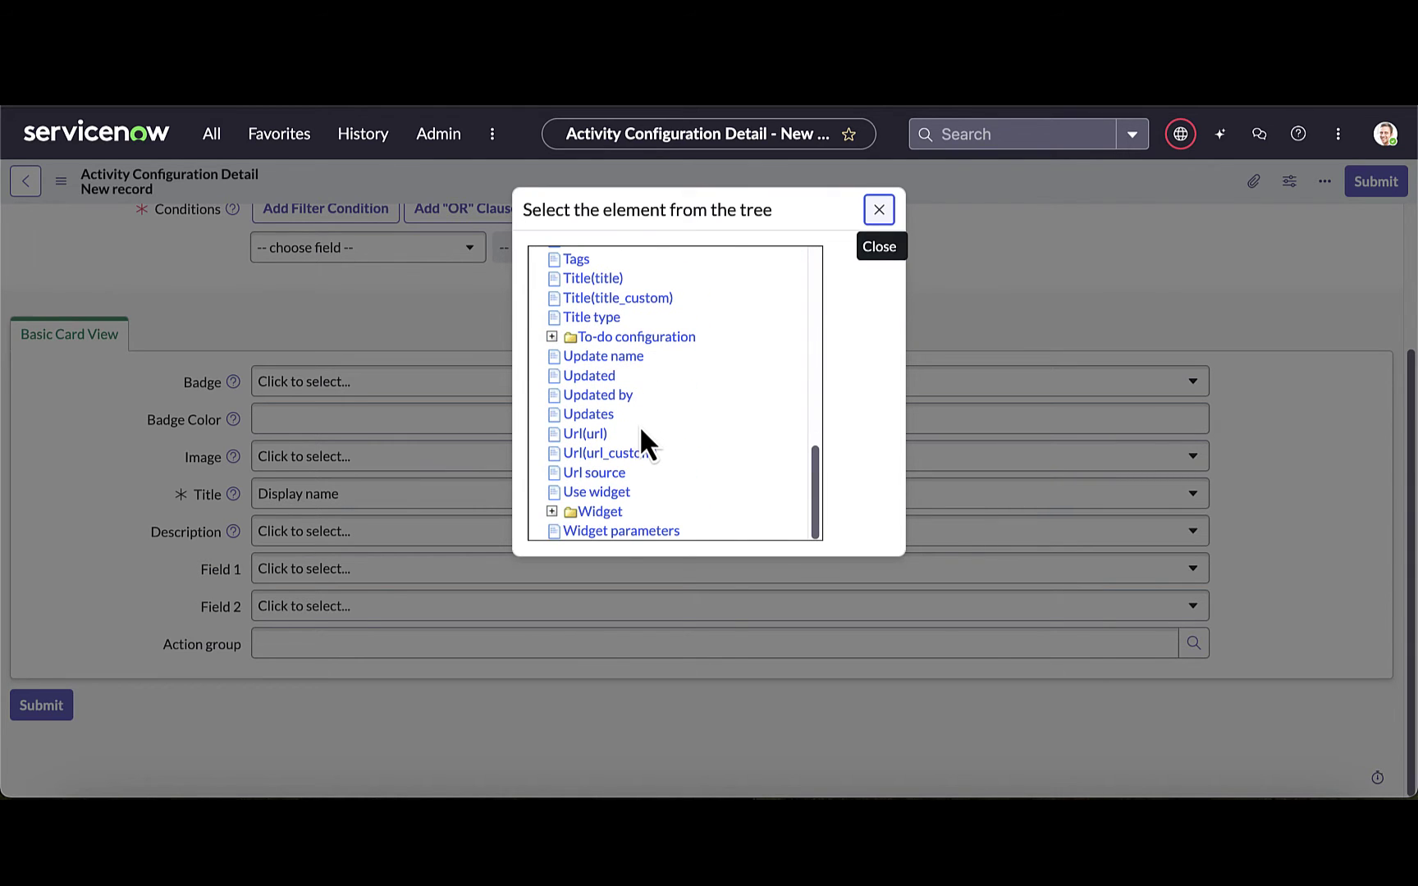
scroll(639, 422, up, 1)
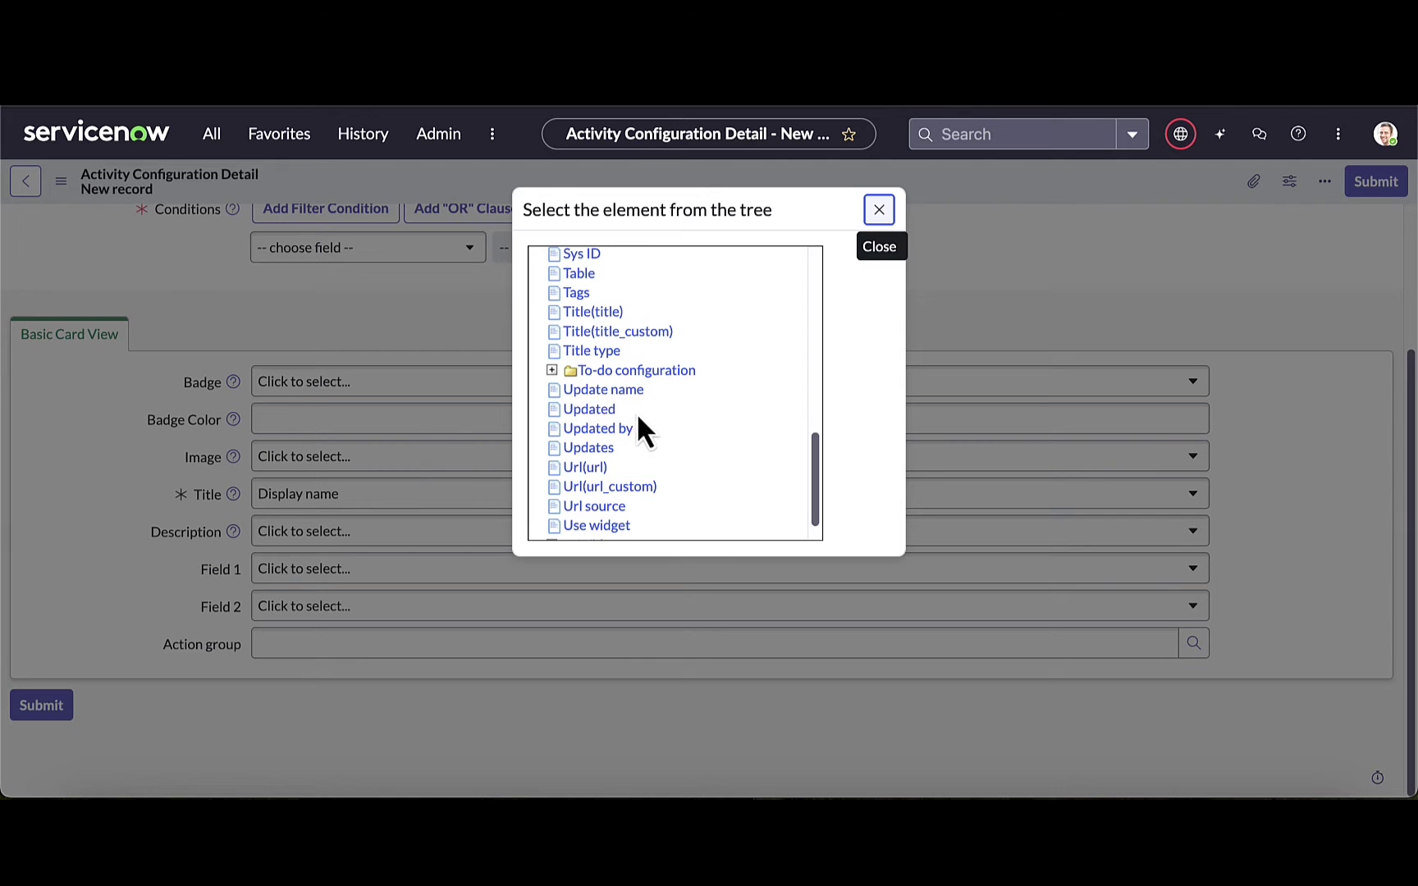
scroll(604, 448, up, 10)
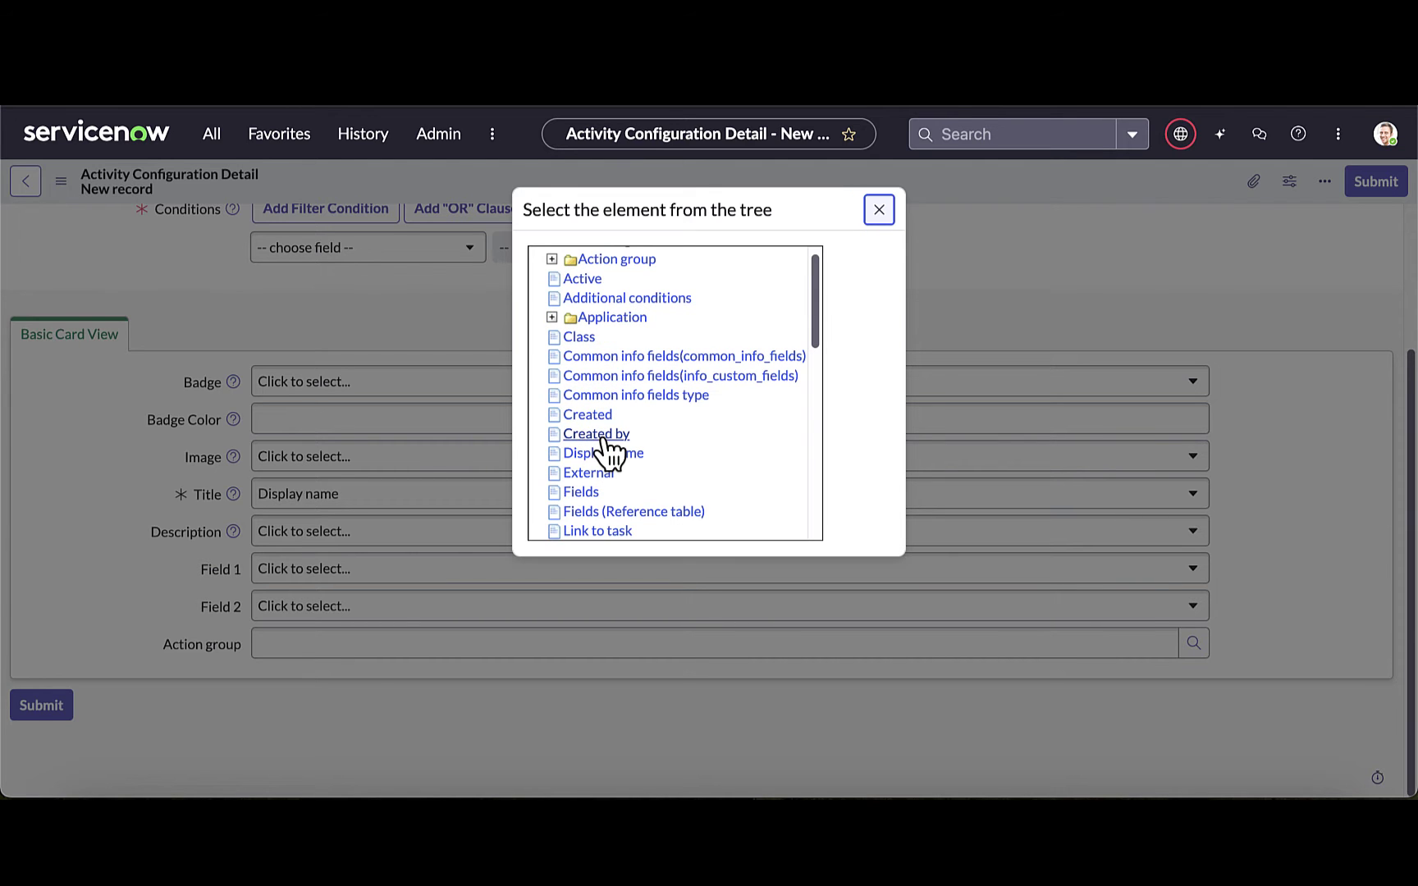
scroll(603, 447, down, 4)
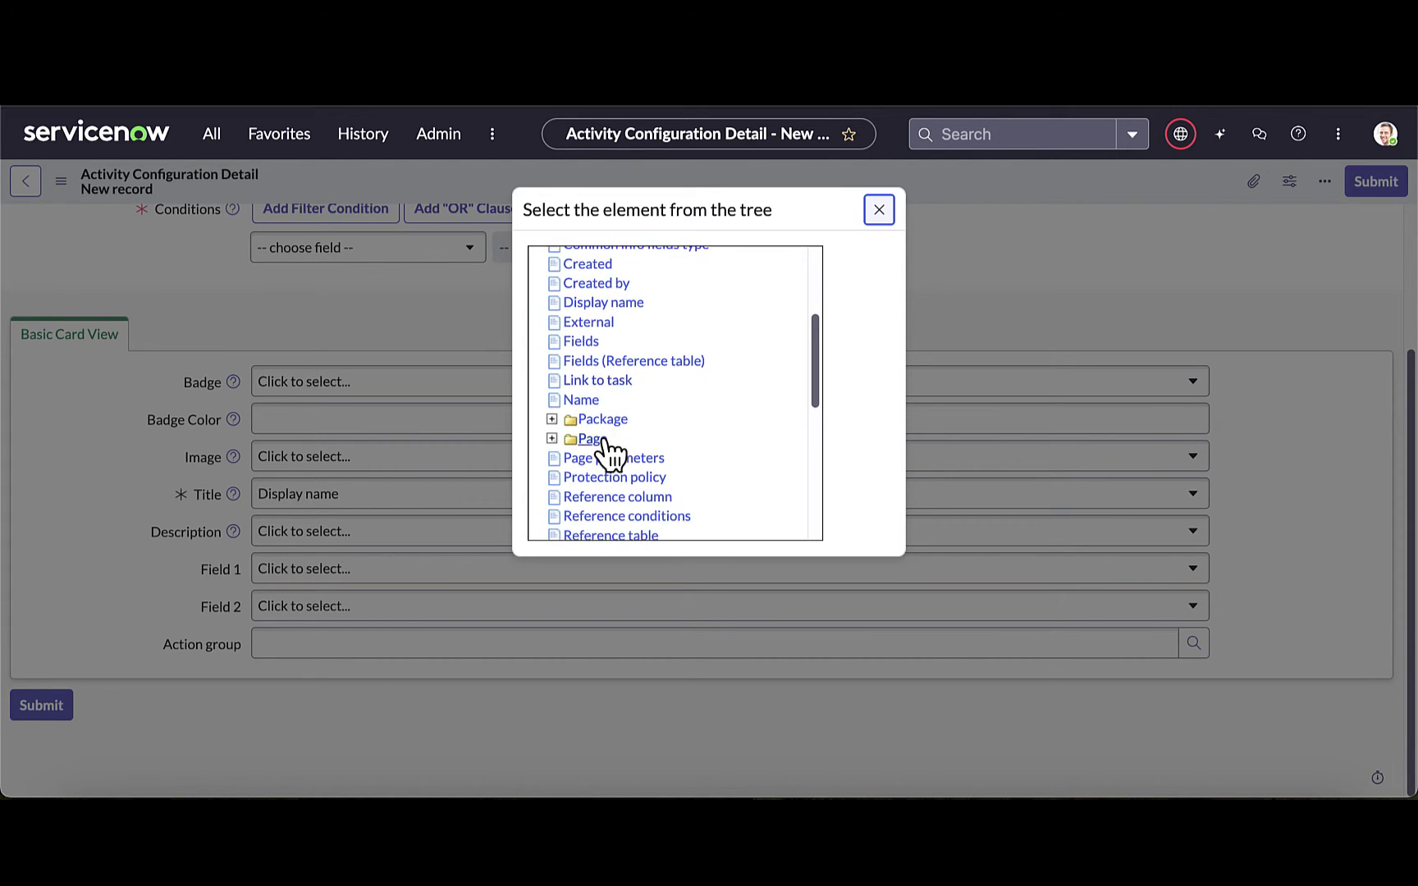
click(879, 210)
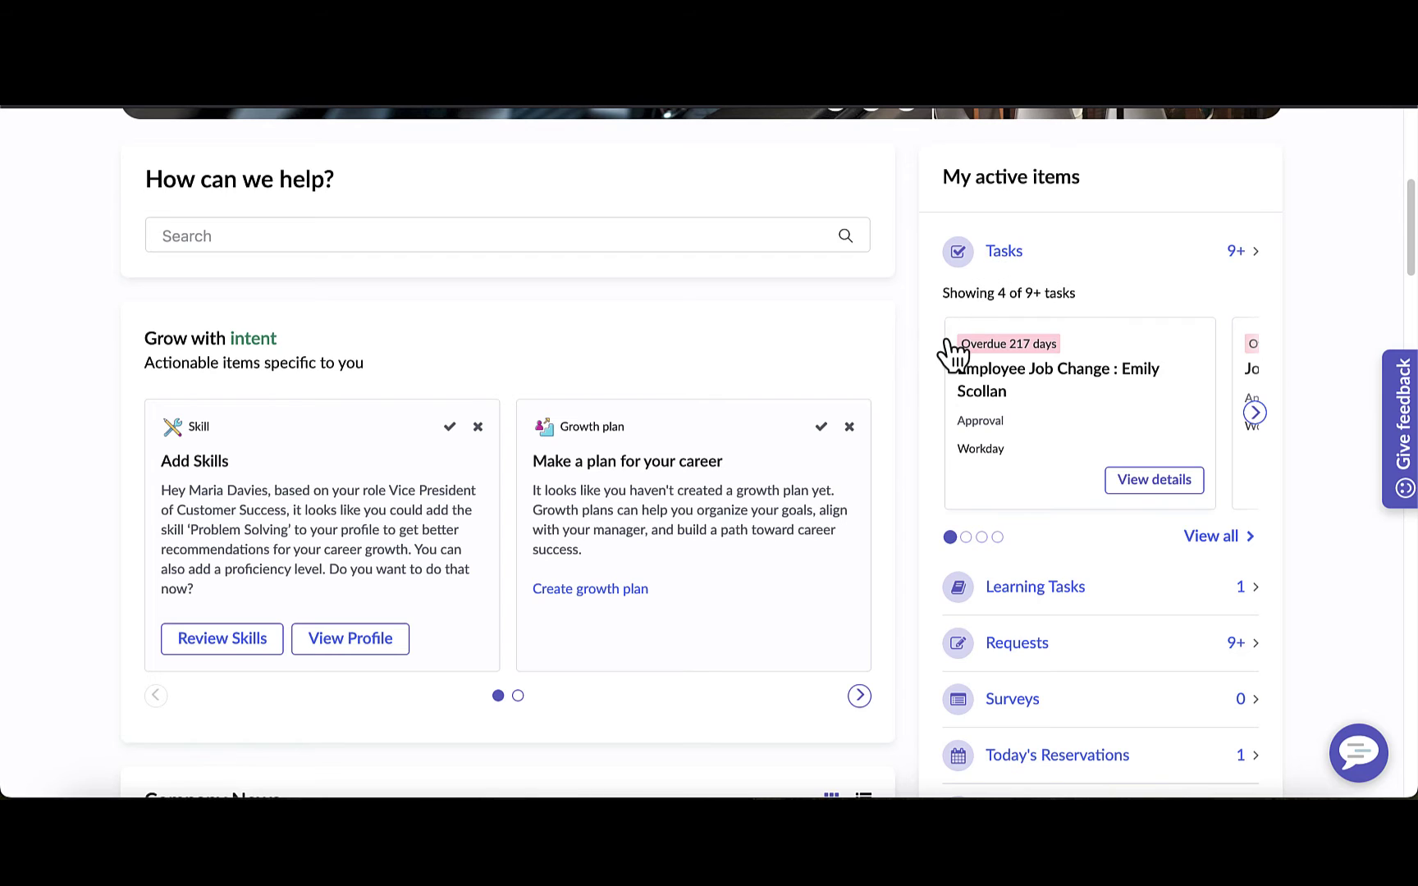
Step: Examine the Employee Job Change card on the portal and open Employee Center's To-dos Configuration list through a "to-do" navigator search
mouse_move(949, 313)
mouse_down()
mouse_move(1184, 509)
mouse_move(1223, 515)
mouse_up()
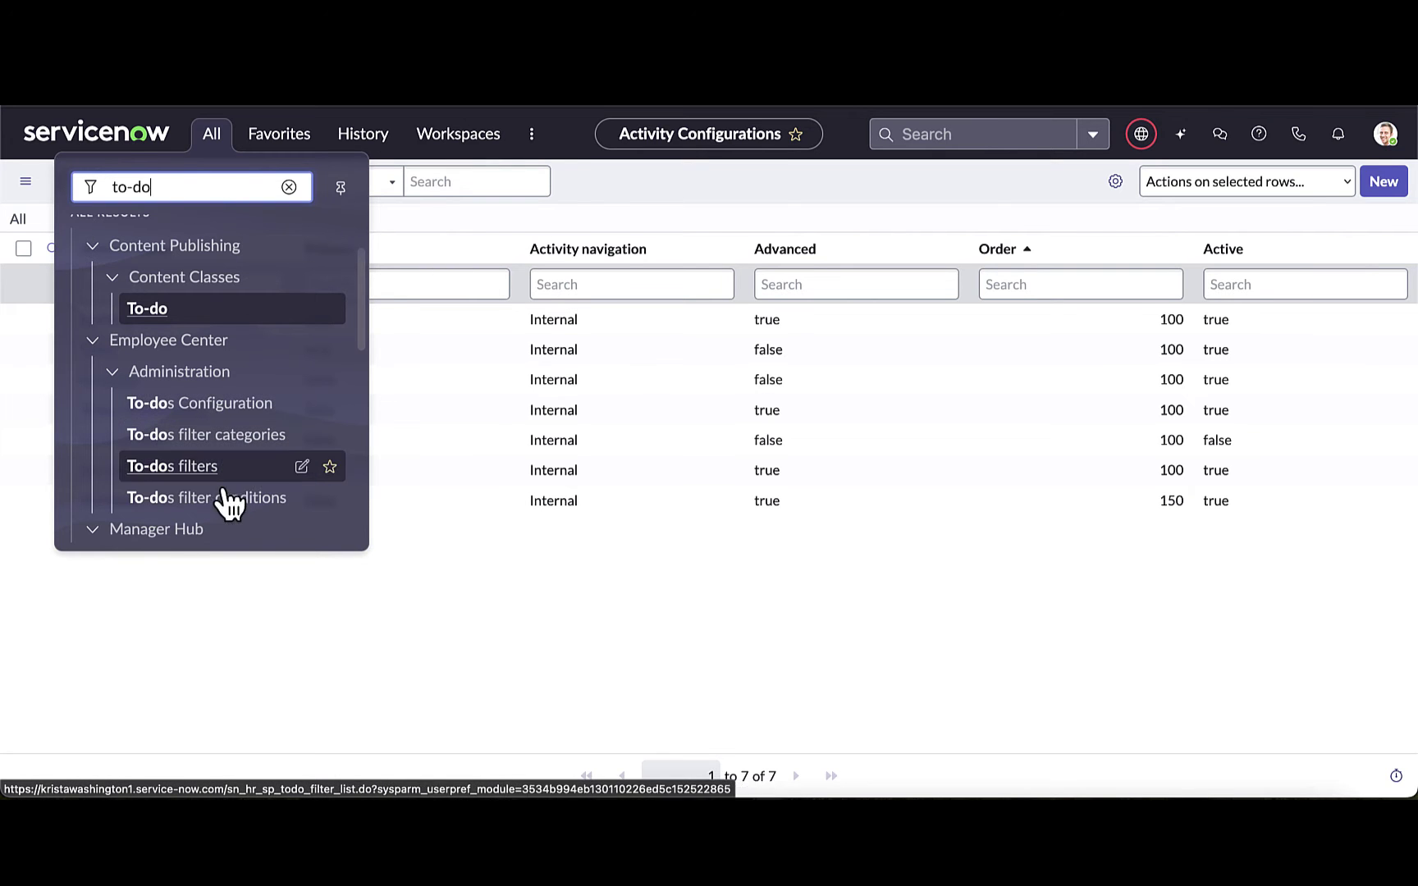
click(200, 403)
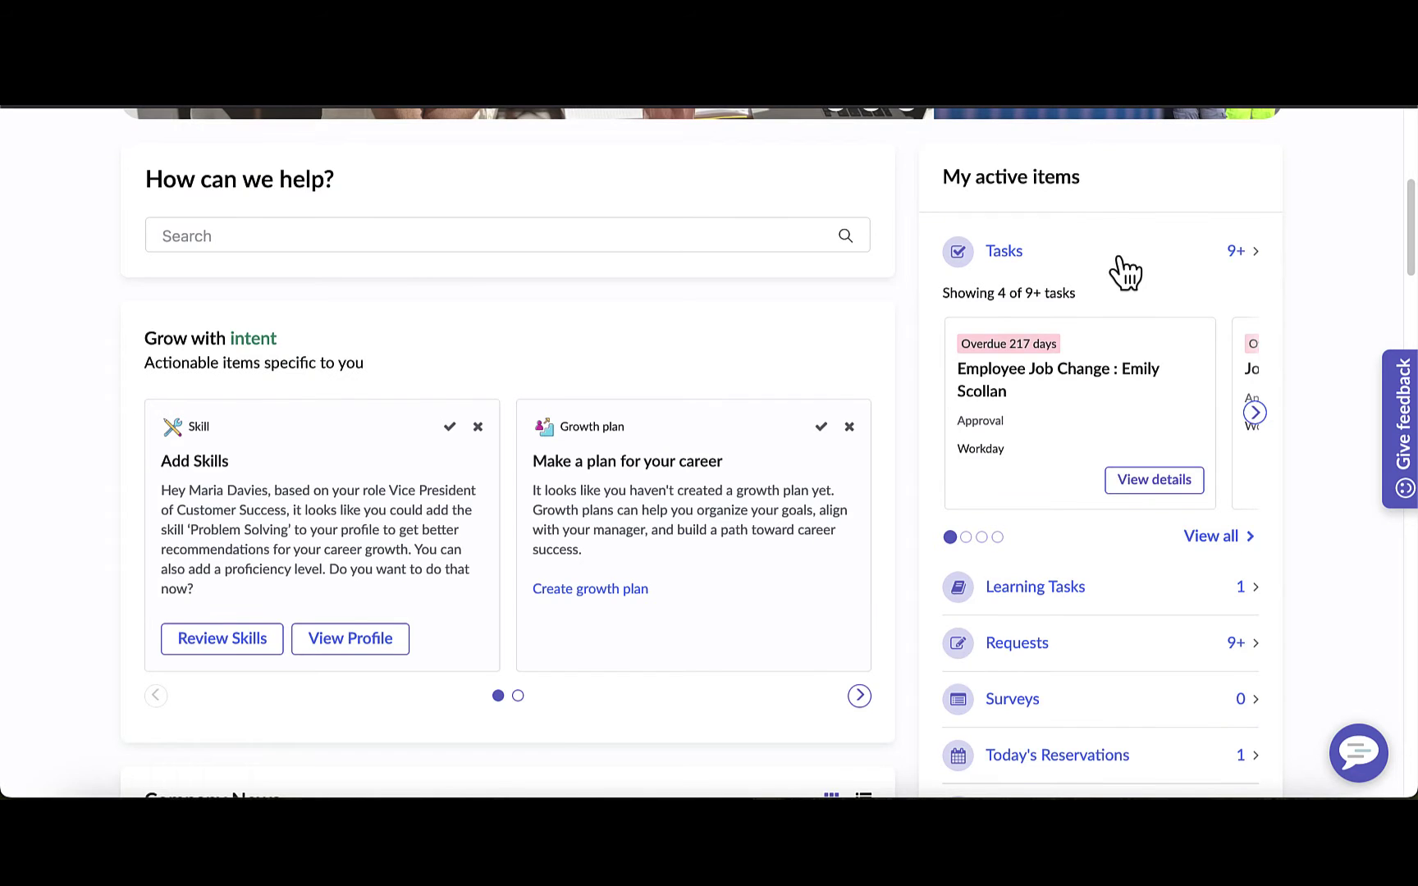
Step: Open the My Tasks page in the employee portal and review its open tasks
scroll(1123, 269, up, 5)
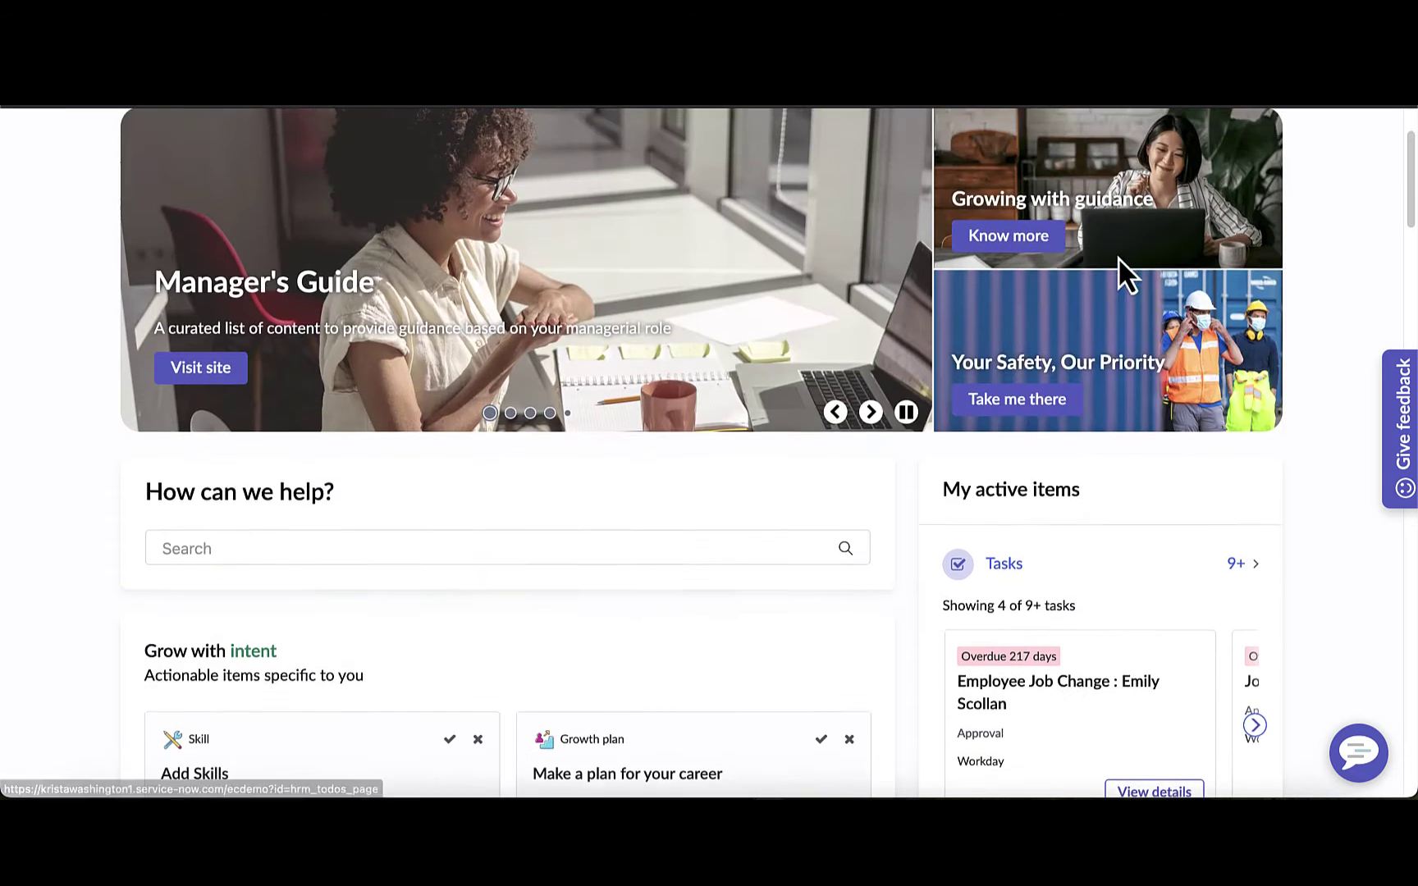
click(960, 140)
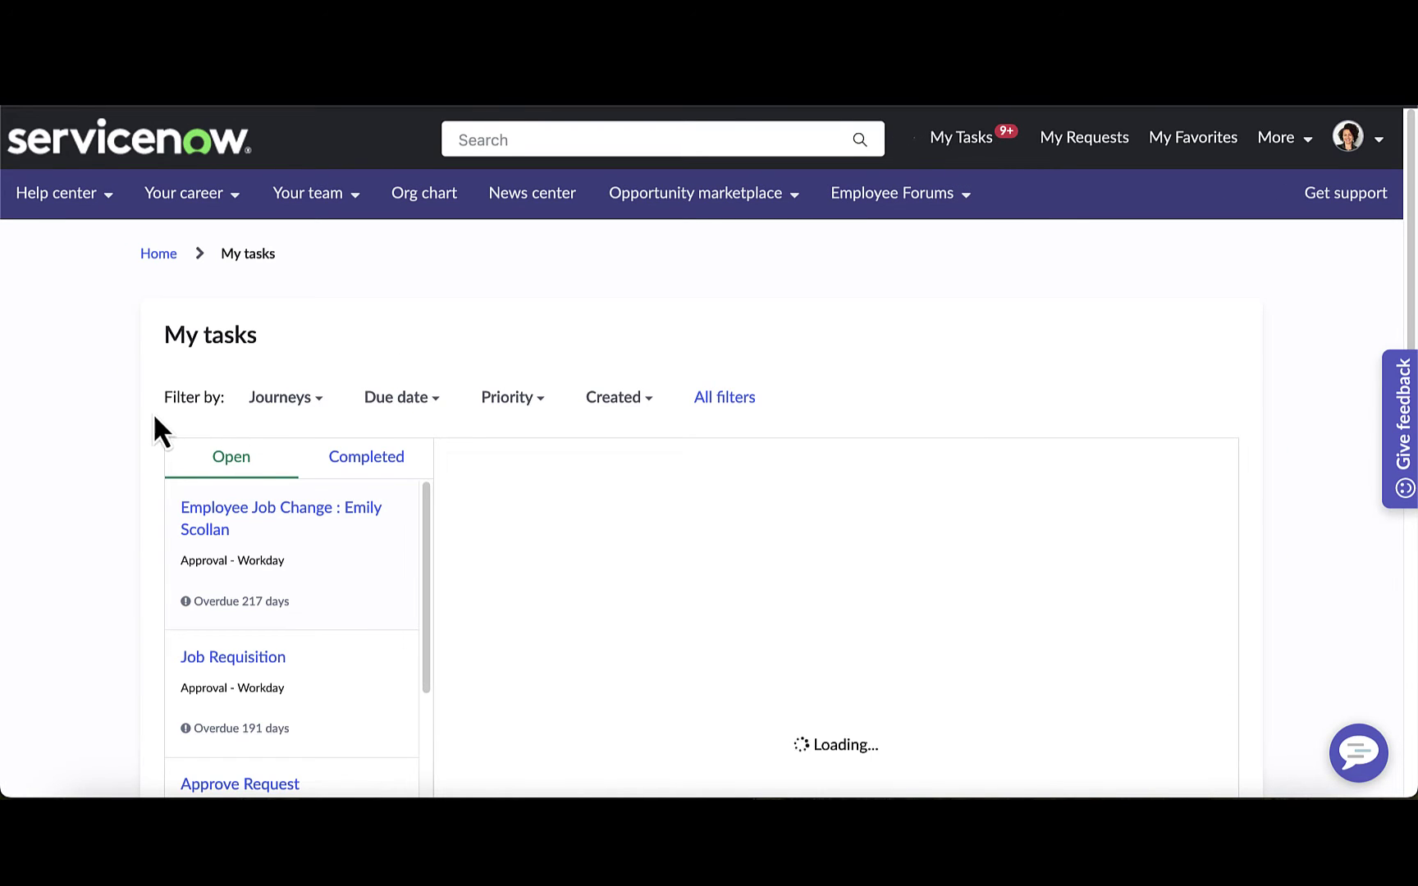
scroll(398, 417, down, 2)
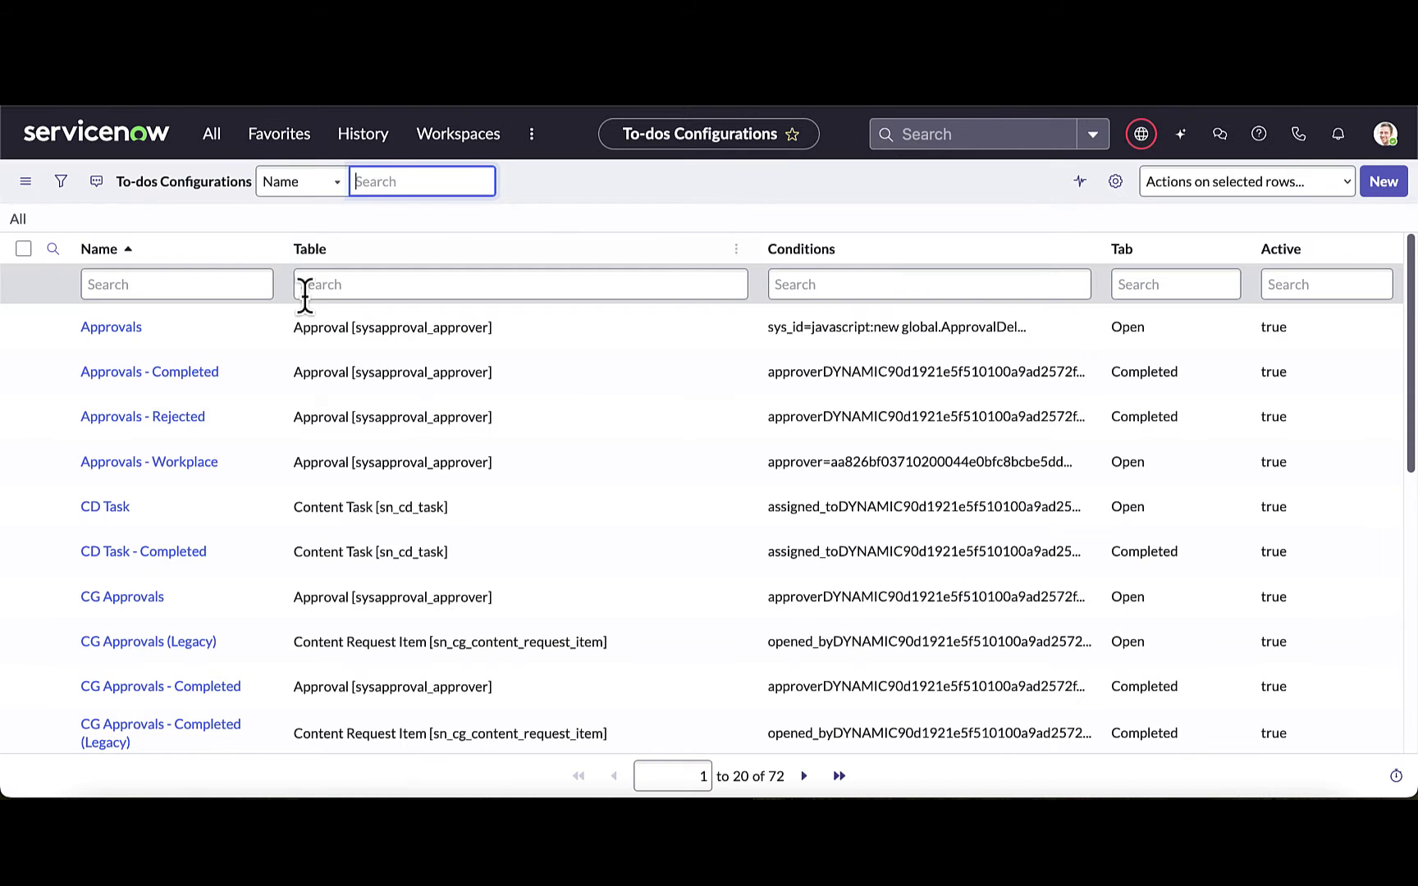
Step: Browse the To-dos Configurations list through to its second page and open the HR Tasks record
scroll(237, 373, down, 1)
scroll(240, 375, up, 1)
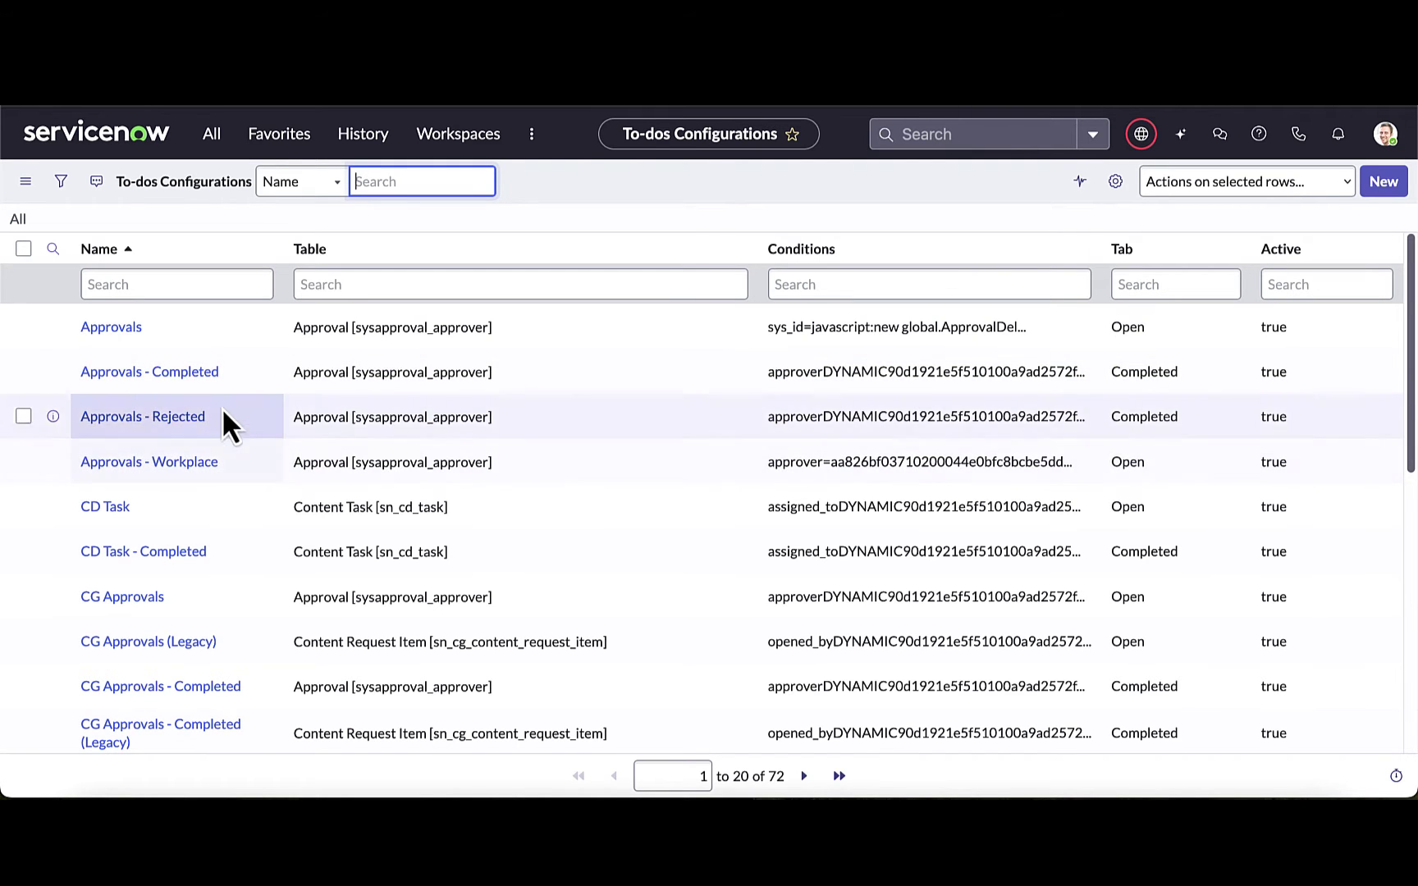
scroll(243, 373, down, 1)
scroll(238, 377, down, 2)
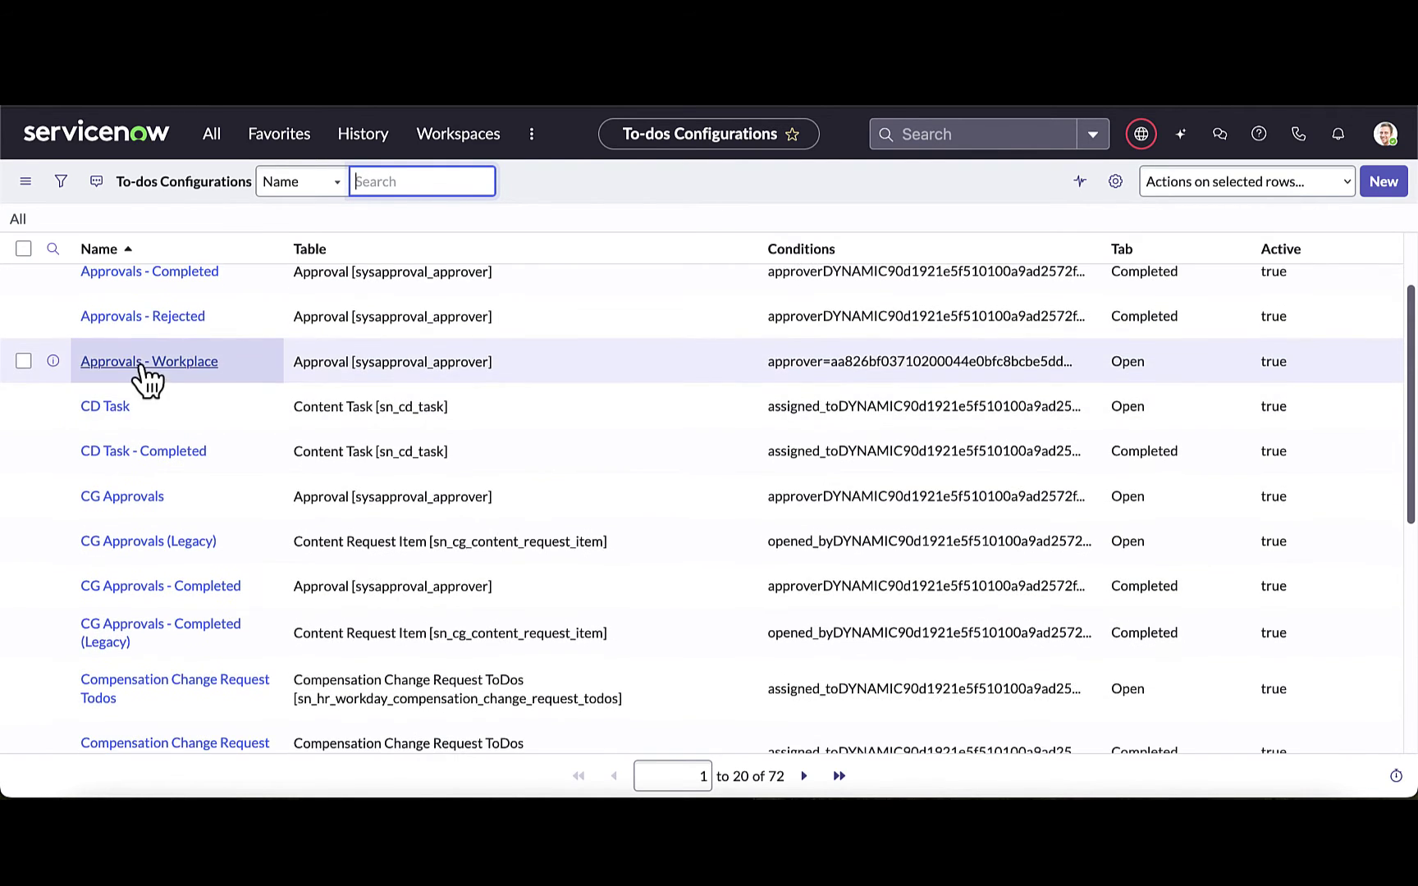
scroll(221, 366, down, 5)
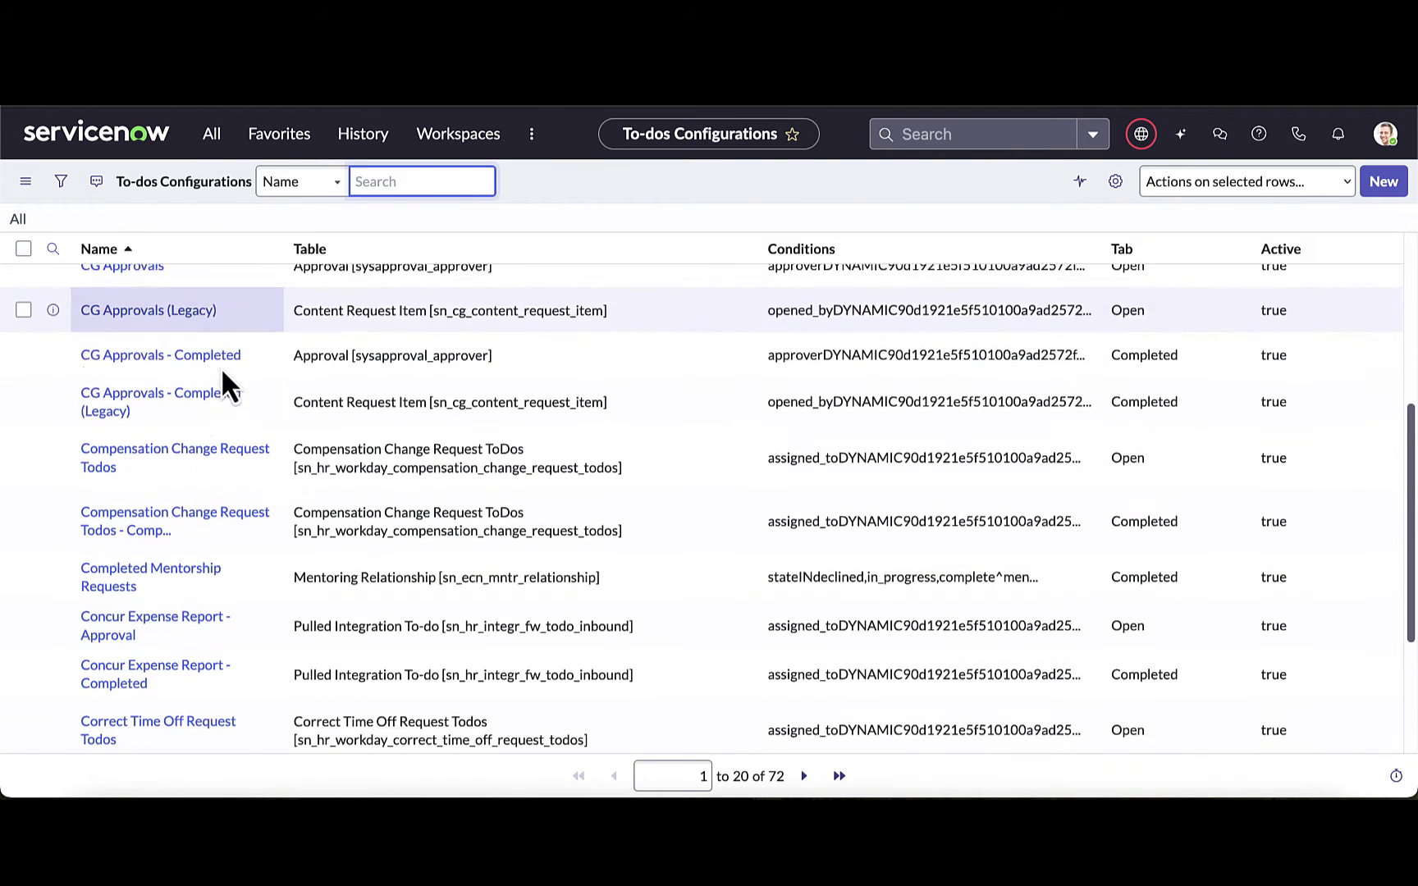
scroll(139, 475, down, 4)
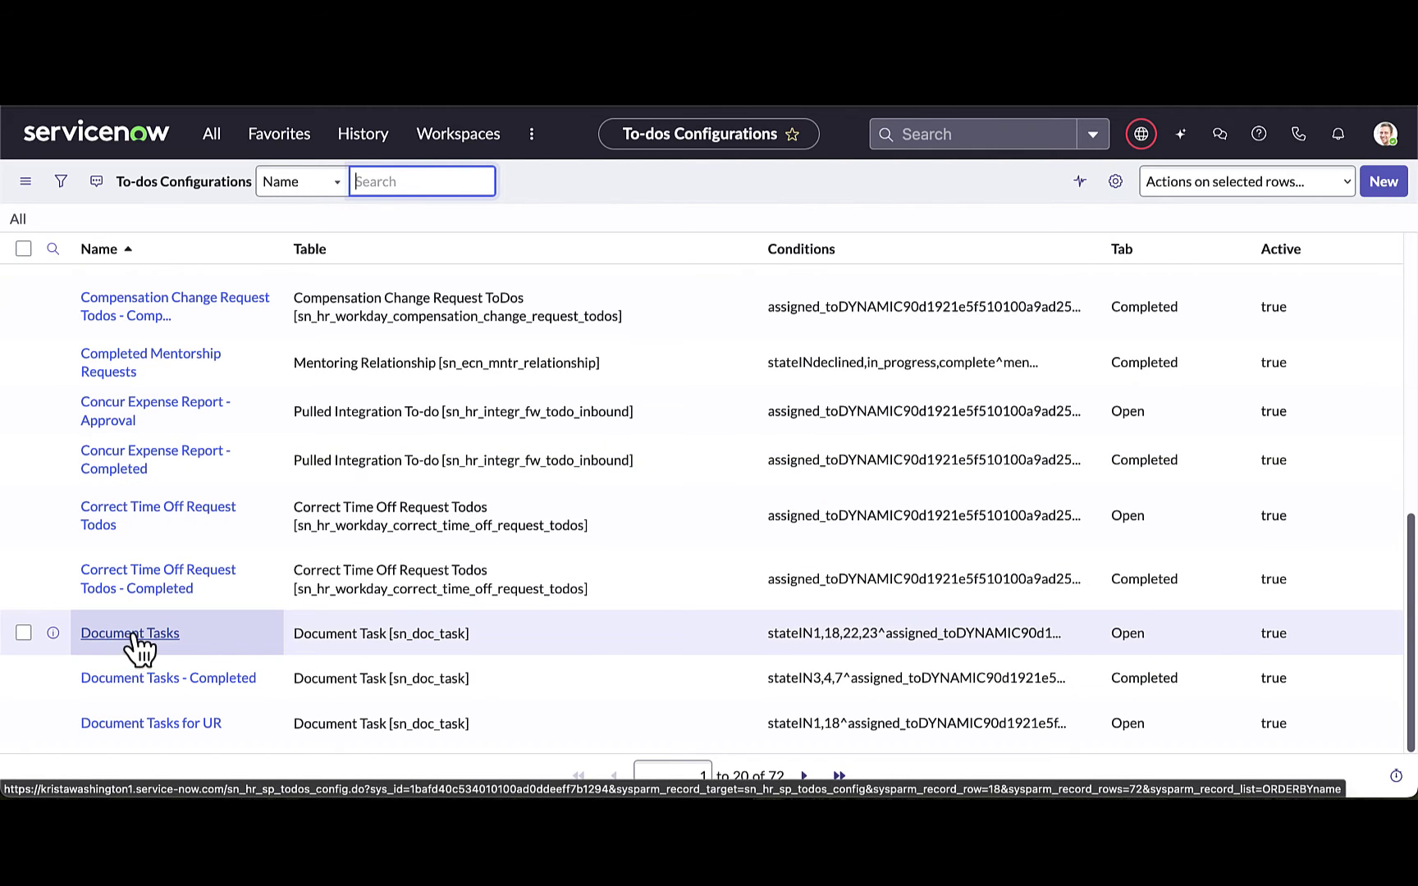
click(804, 776)
click(107, 561)
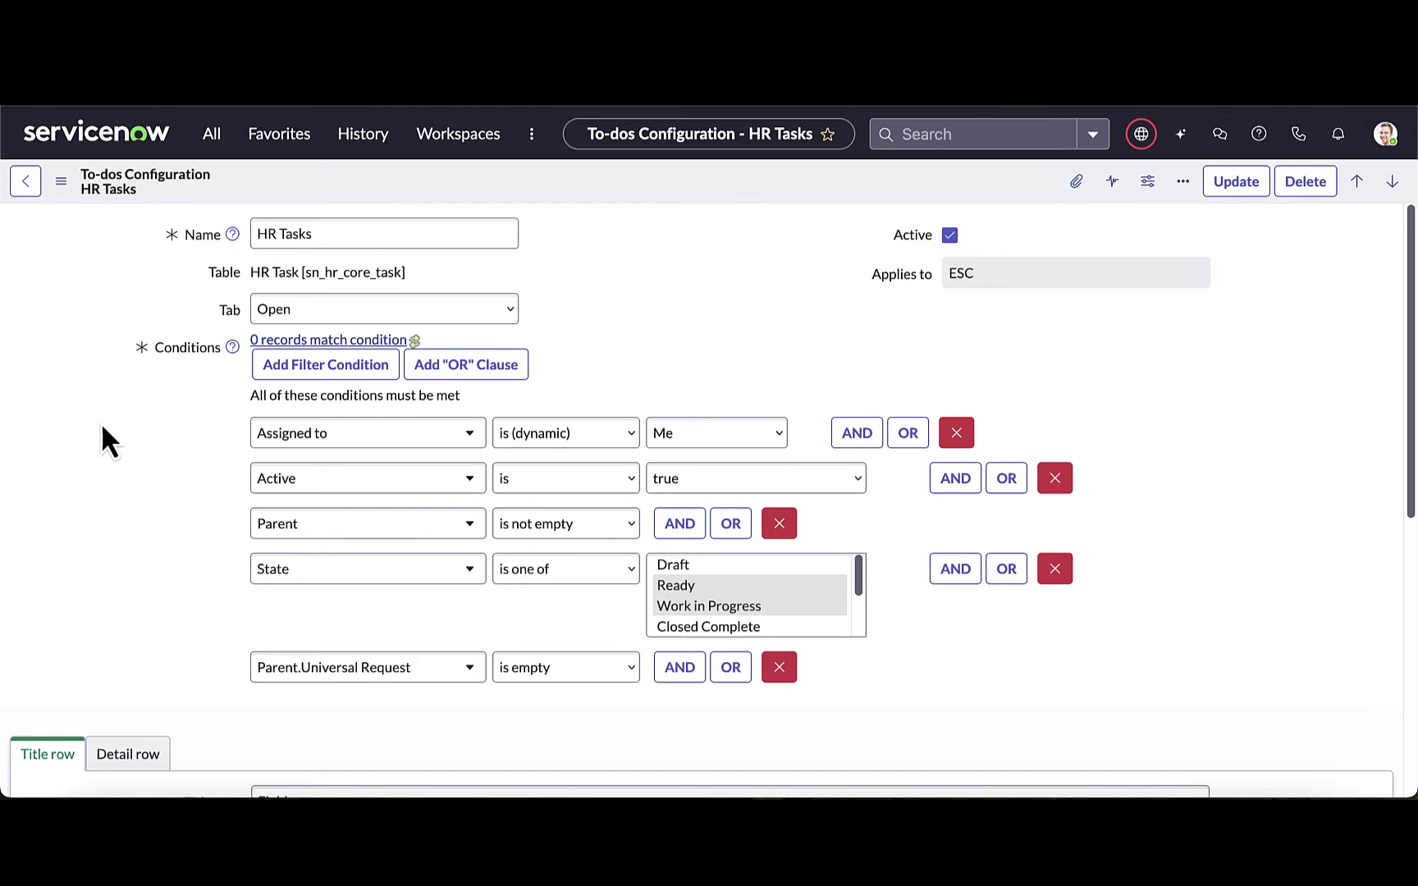
Step: Review the HR Tasks record's filter conditions, selecting only Ready in the State condition
scroll(164, 435, down, 2)
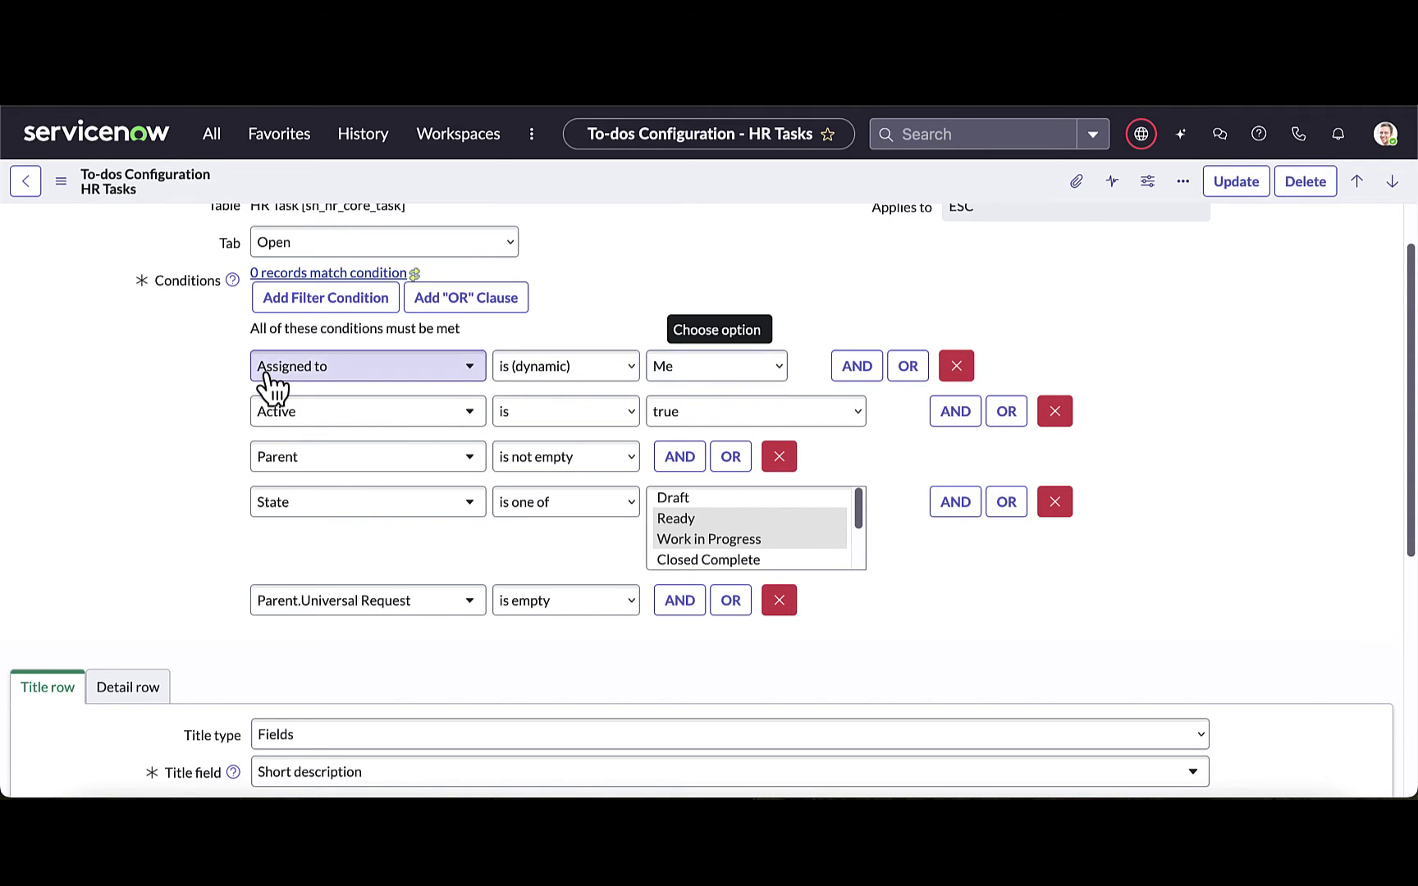
mouse_move(210, 339)
mouse_down()
mouse_move(946, 570)
mouse_move(1118, 582)
mouse_up()
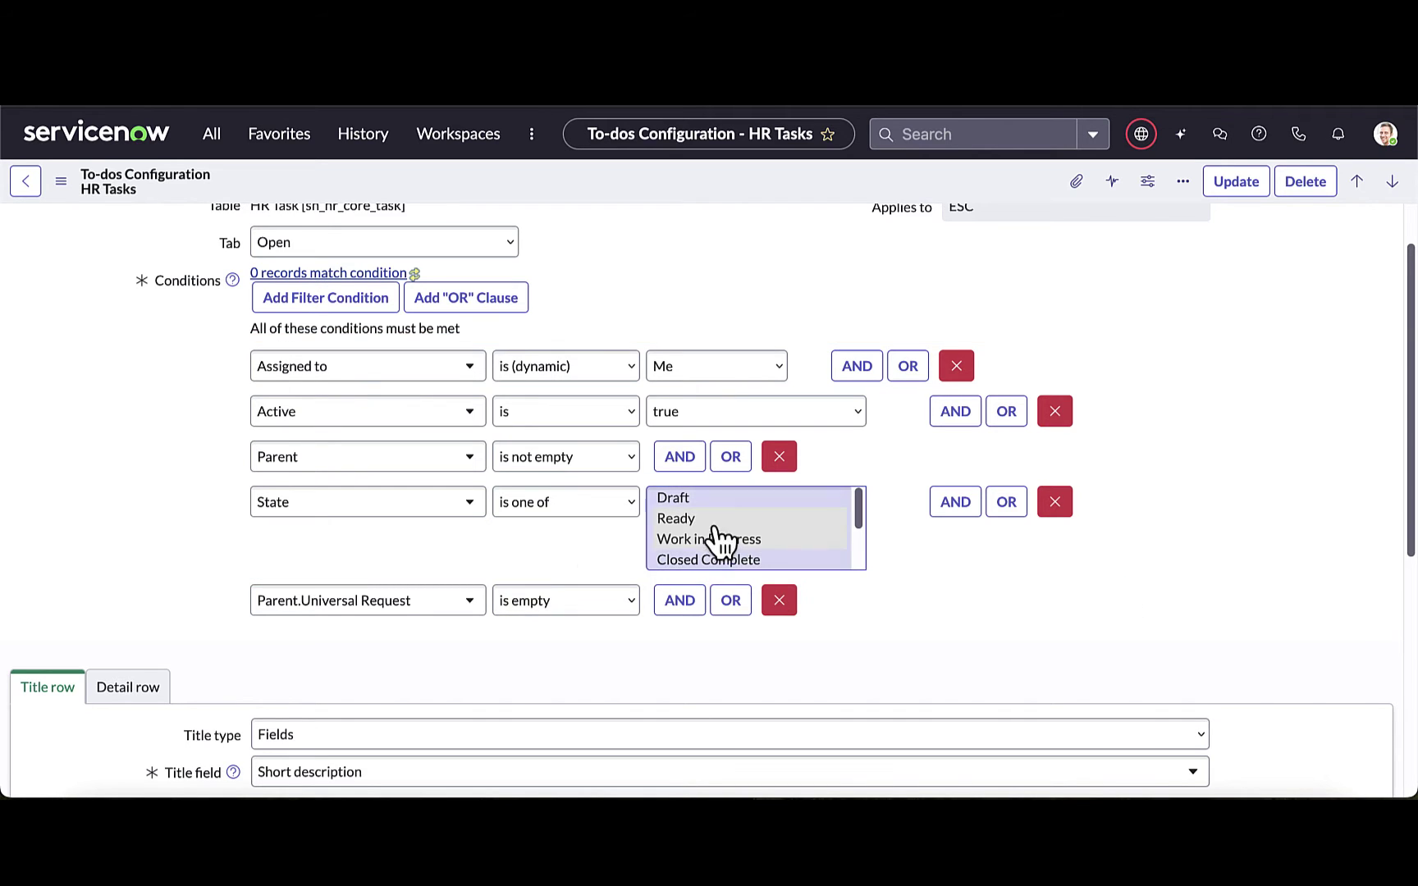
click(691, 519)
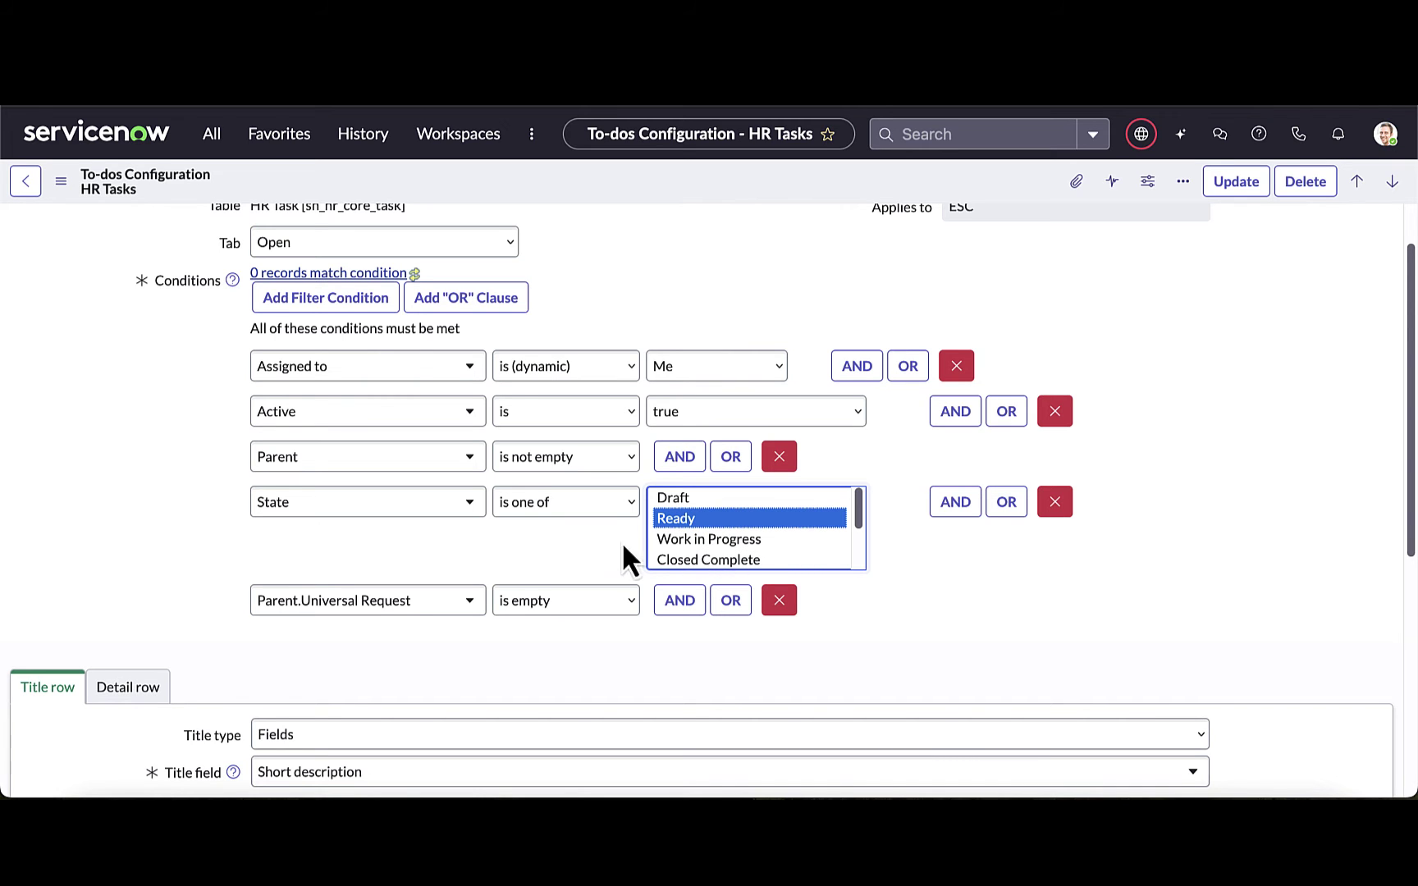
click(38, 606)
Step: Unlock the parent fields in the HR Tasks detail row and inspect the HR service.HR service name and Subject person.Name entries
scroll(54, 607, down, 1)
scroll(55, 609, down, 3)
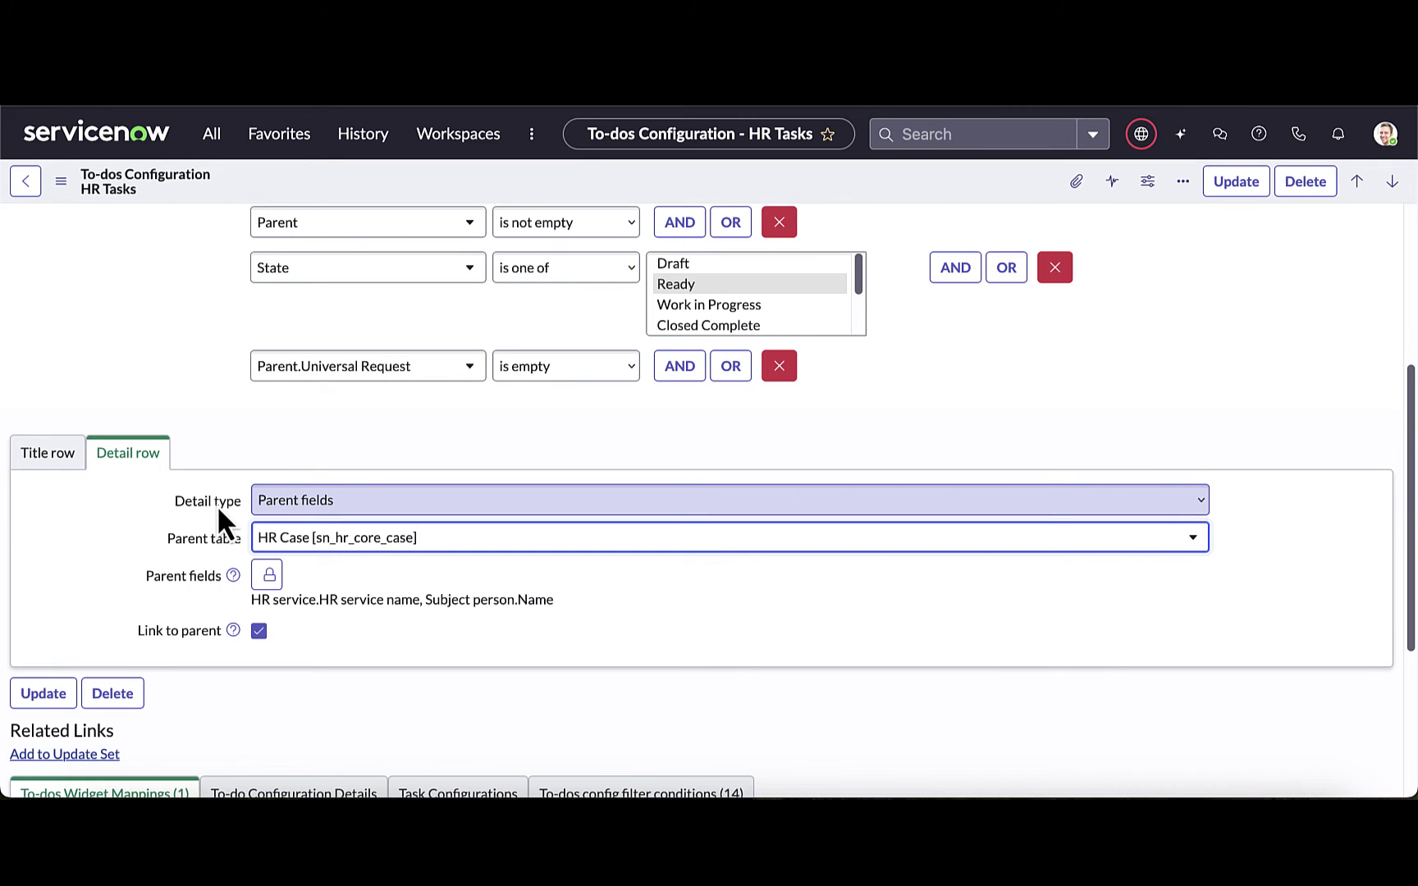
click(269, 576)
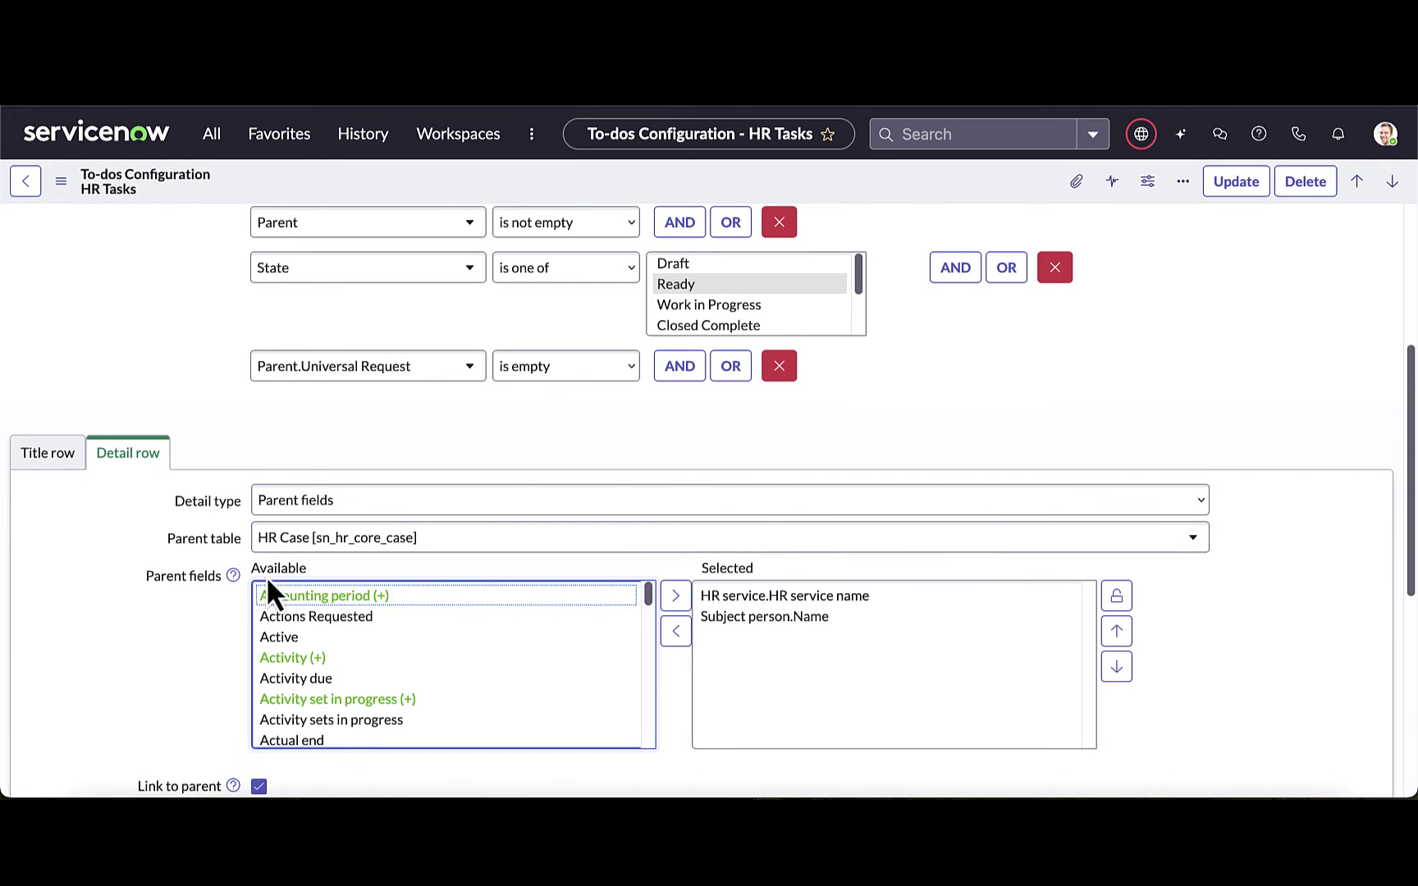
click(821, 605)
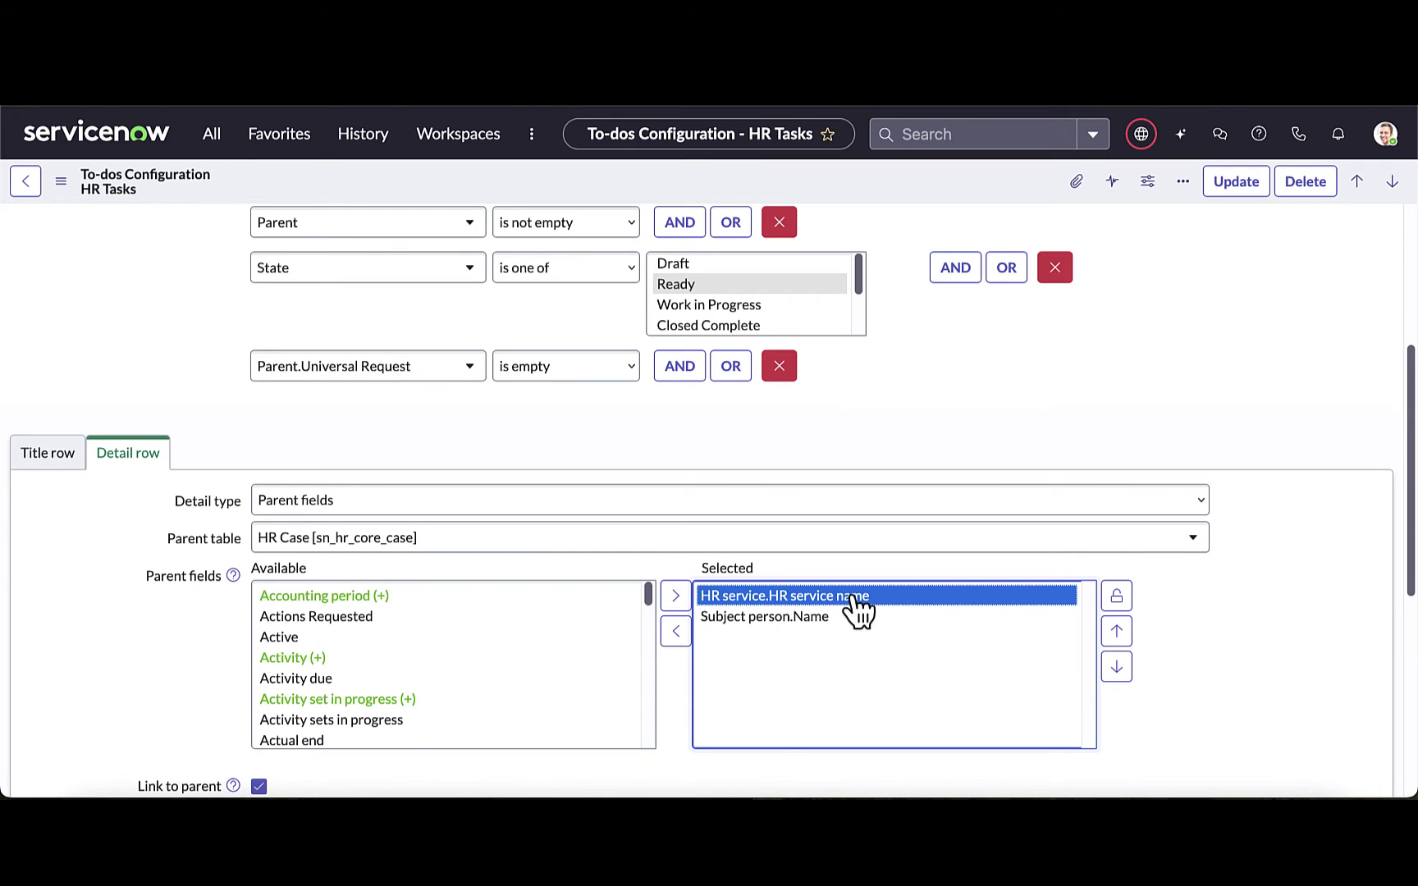
click(773, 622)
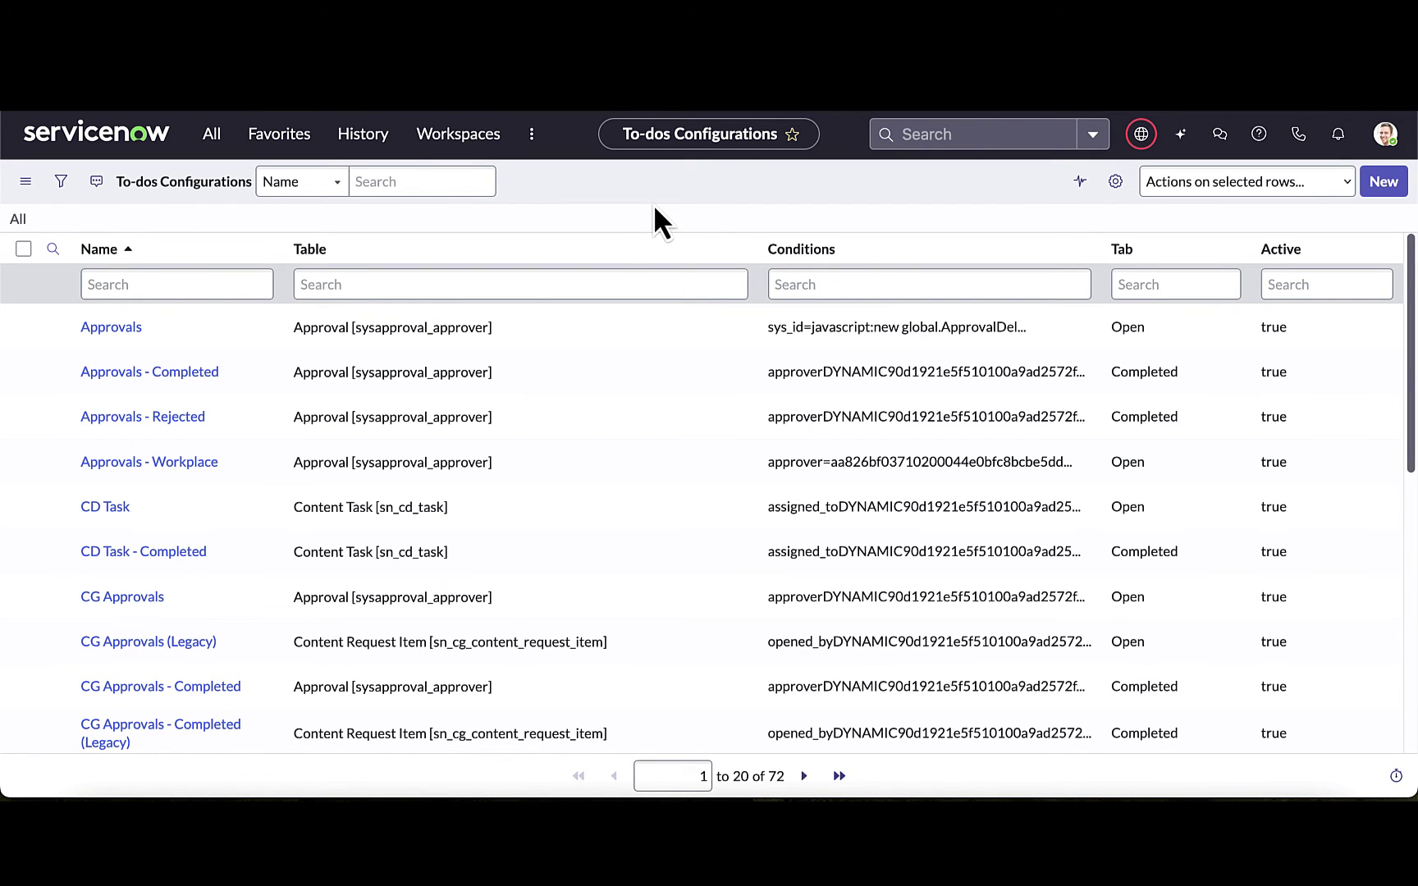
Step: Open the Compensation Change Request Todos configuration from the To-dos Configurations list and view its title row settings
scroll(246, 557, down, 3)
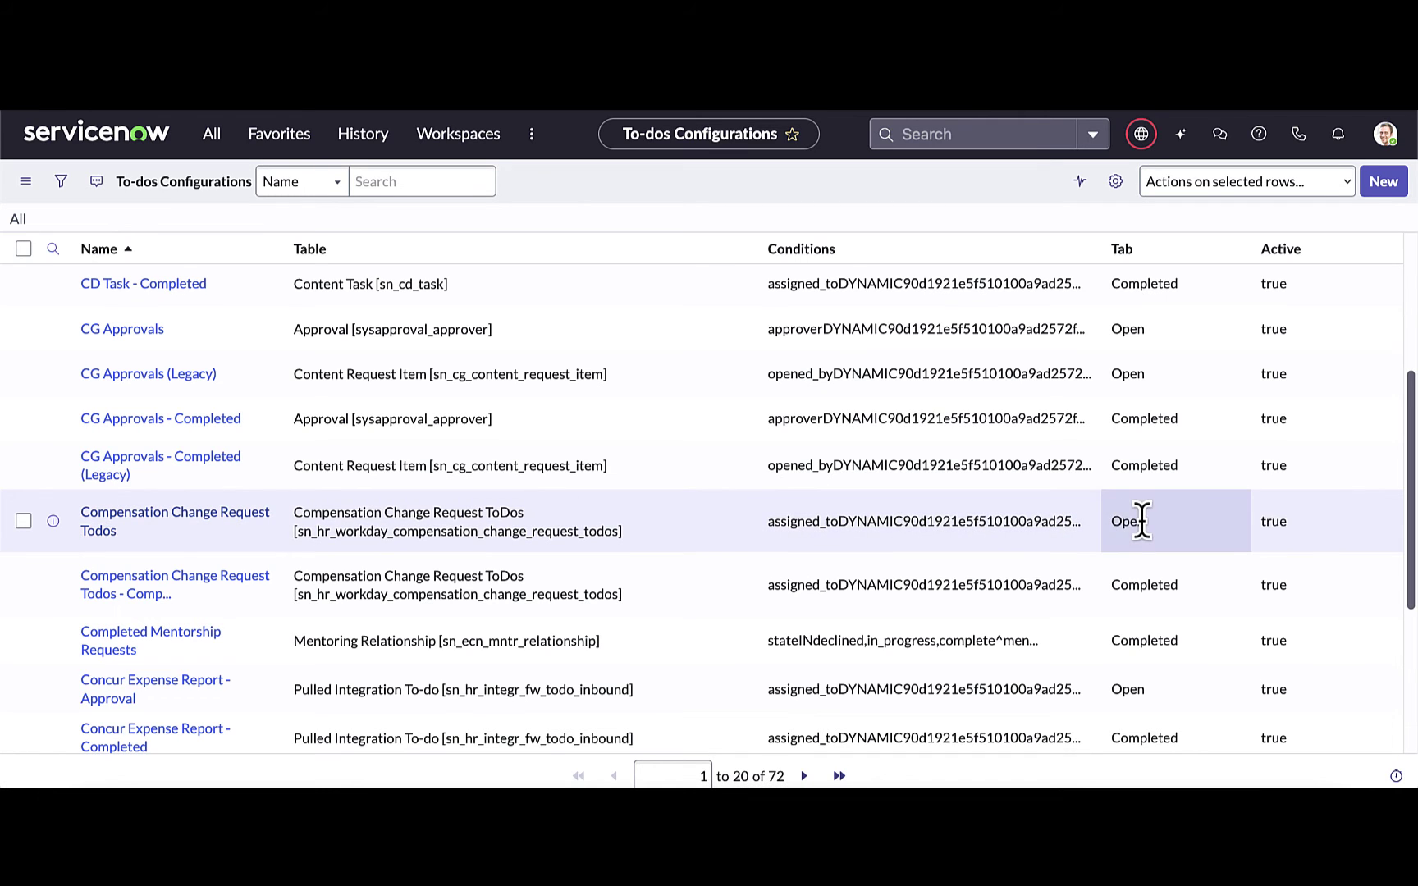
click(138, 526)
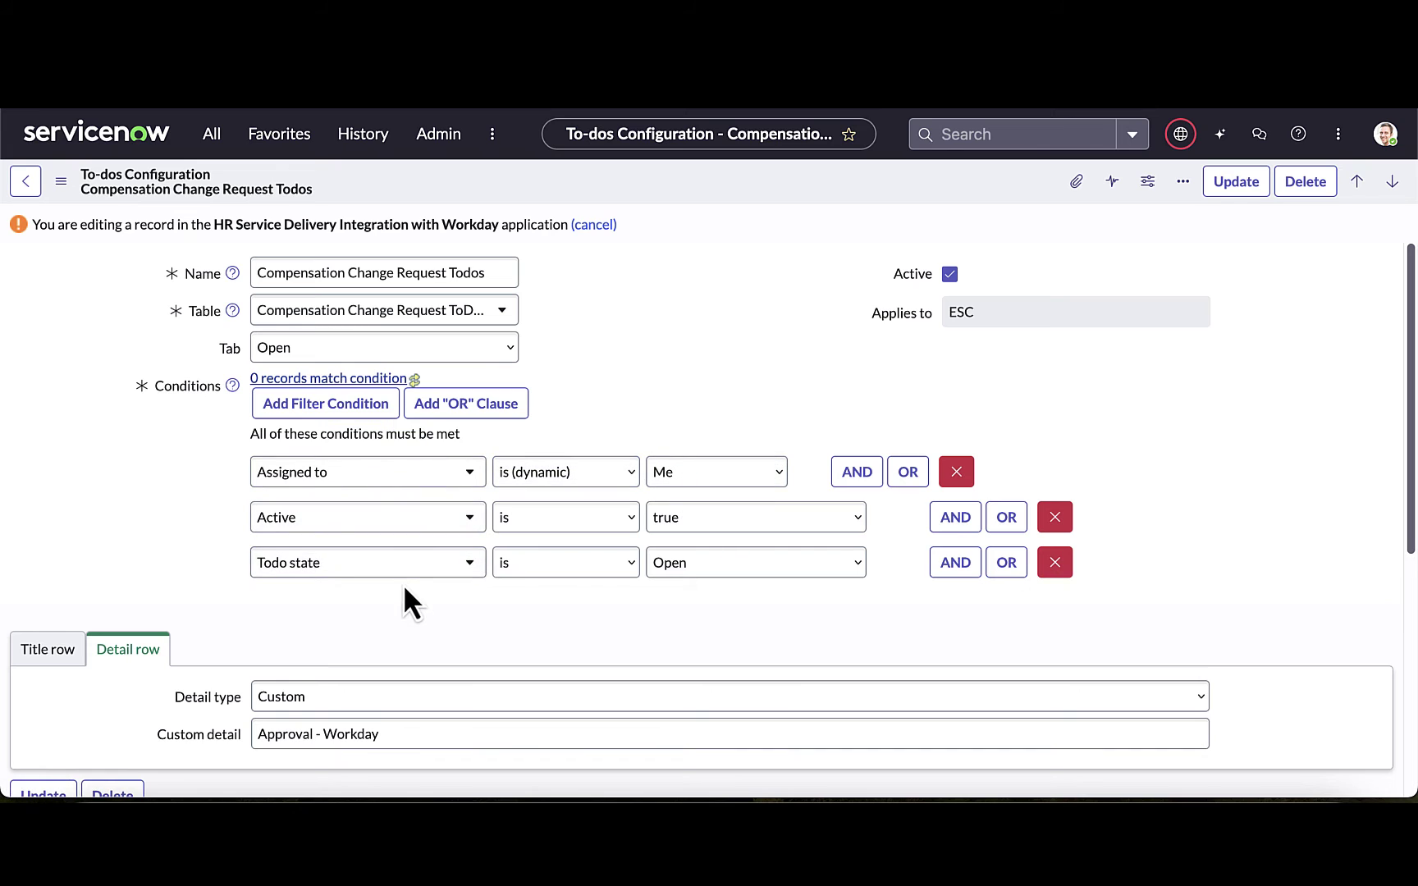
click(48, 649)
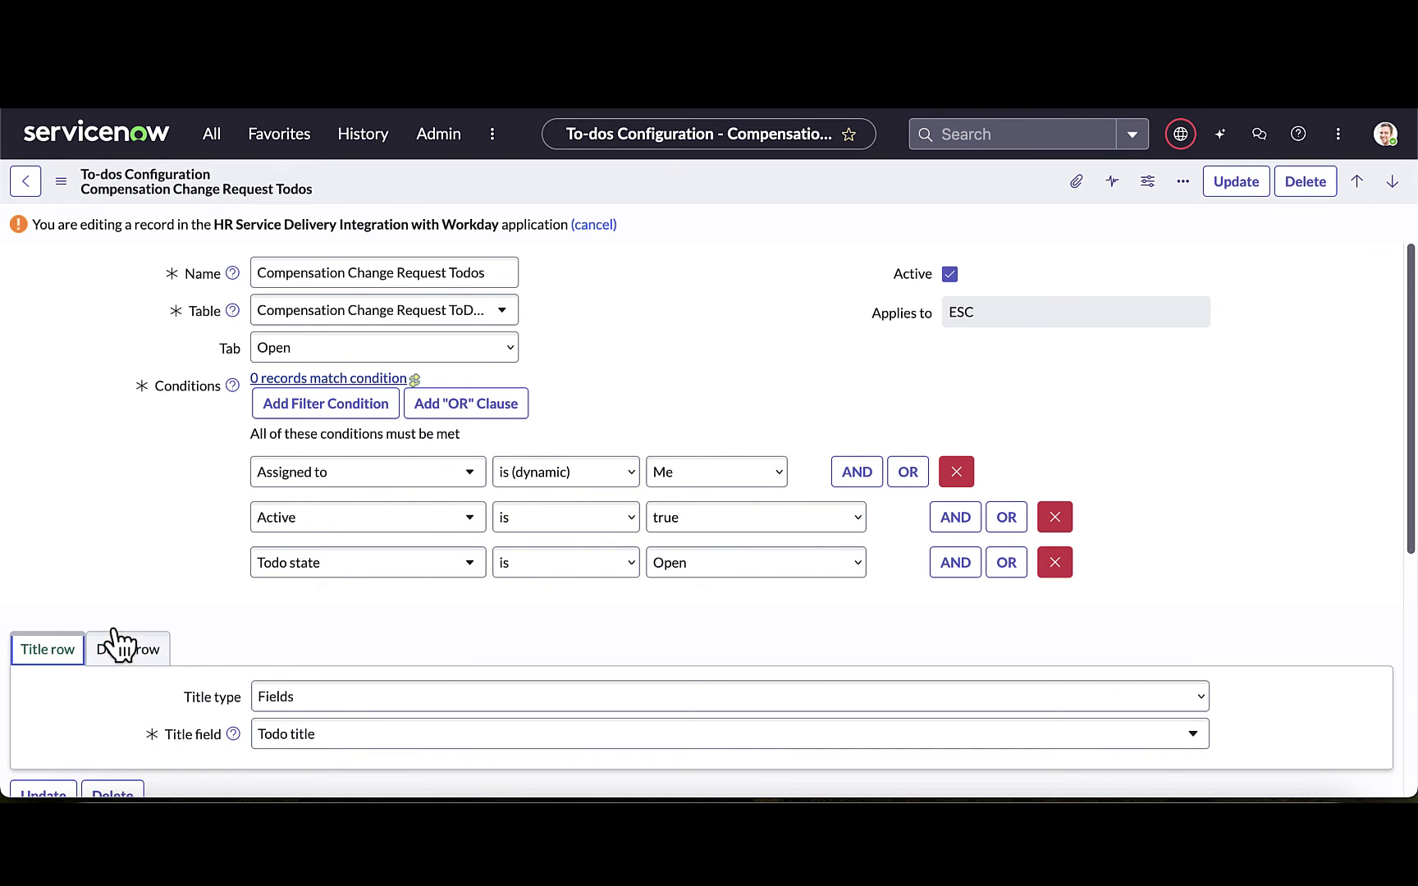
Step: Review the Detail row settings of the Compensation Change Request Todos configuration and open its Approval | Workday task configuration
scroll(291, 589, down, 2)
scroll(286, 570, down, 1)
click(124, 417)
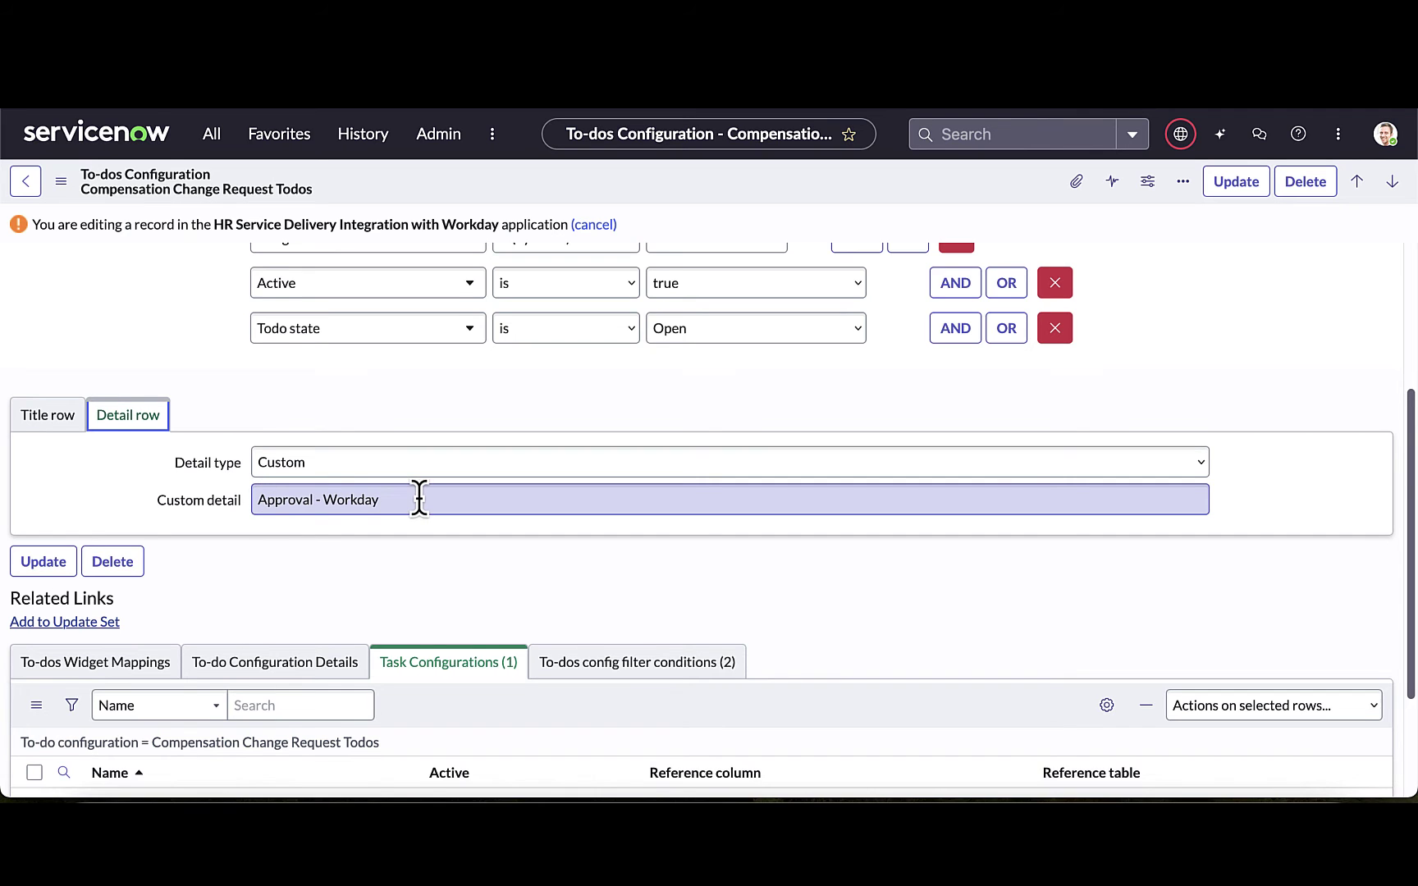
scroll(419, 498, down, 2)
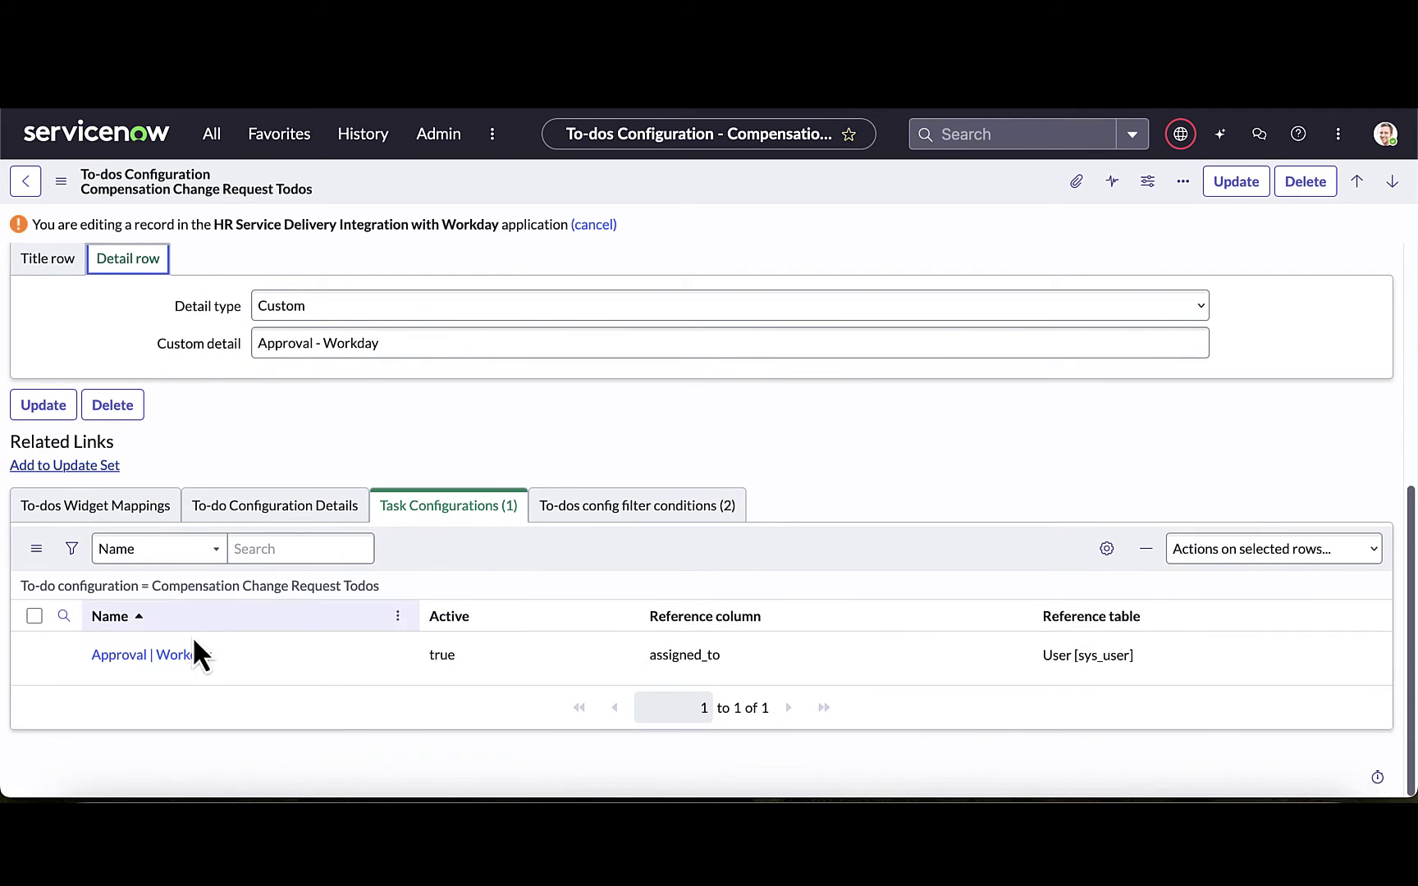
click(159, 655)
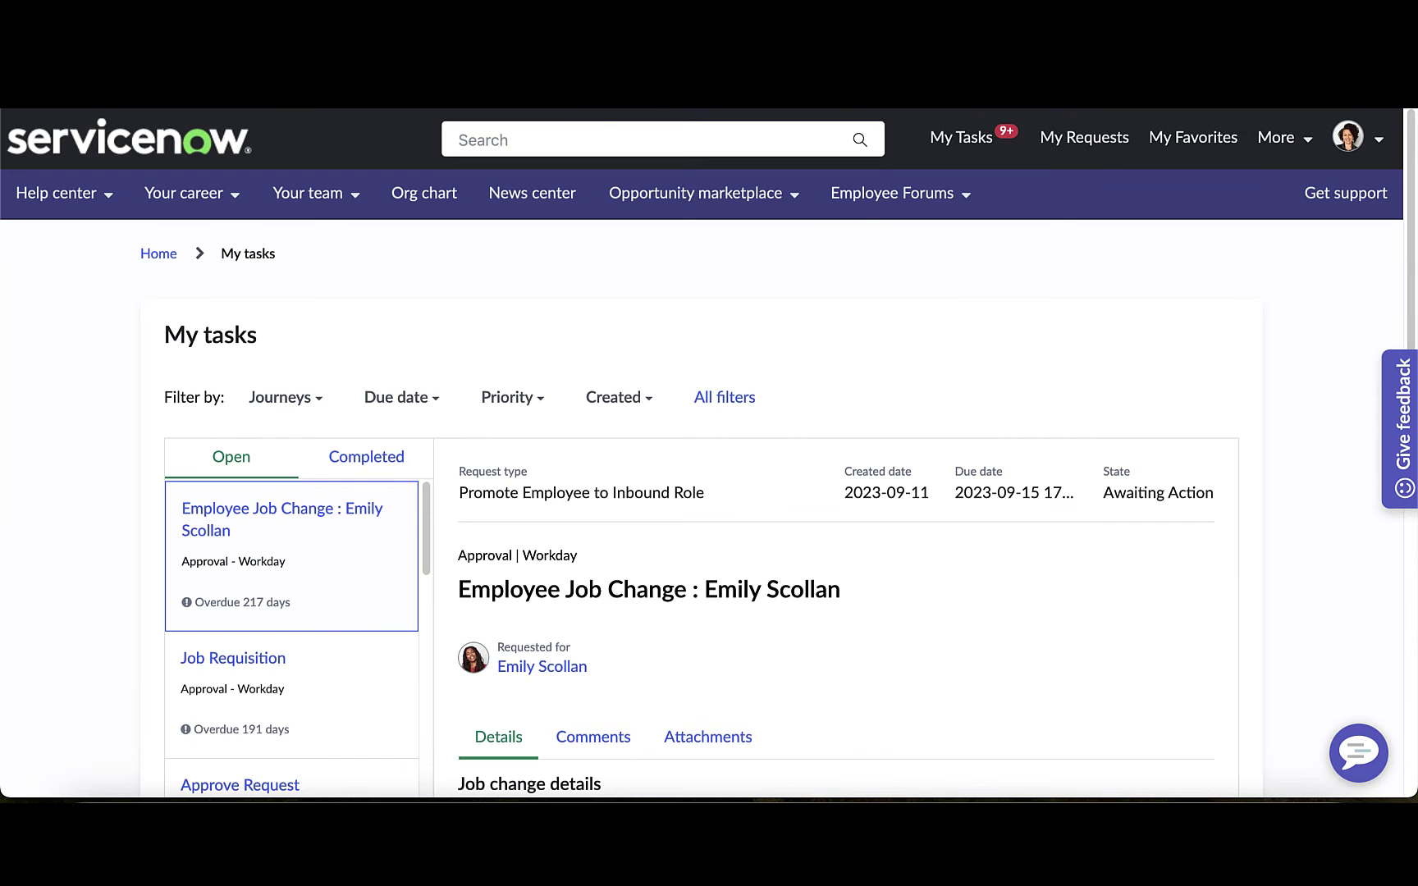
Step: Compare the Employee Job Change approval in My tasks with the Approval | Workday configuration's table, reference column and Common Info fields
scroll(780, 353, down, 4)
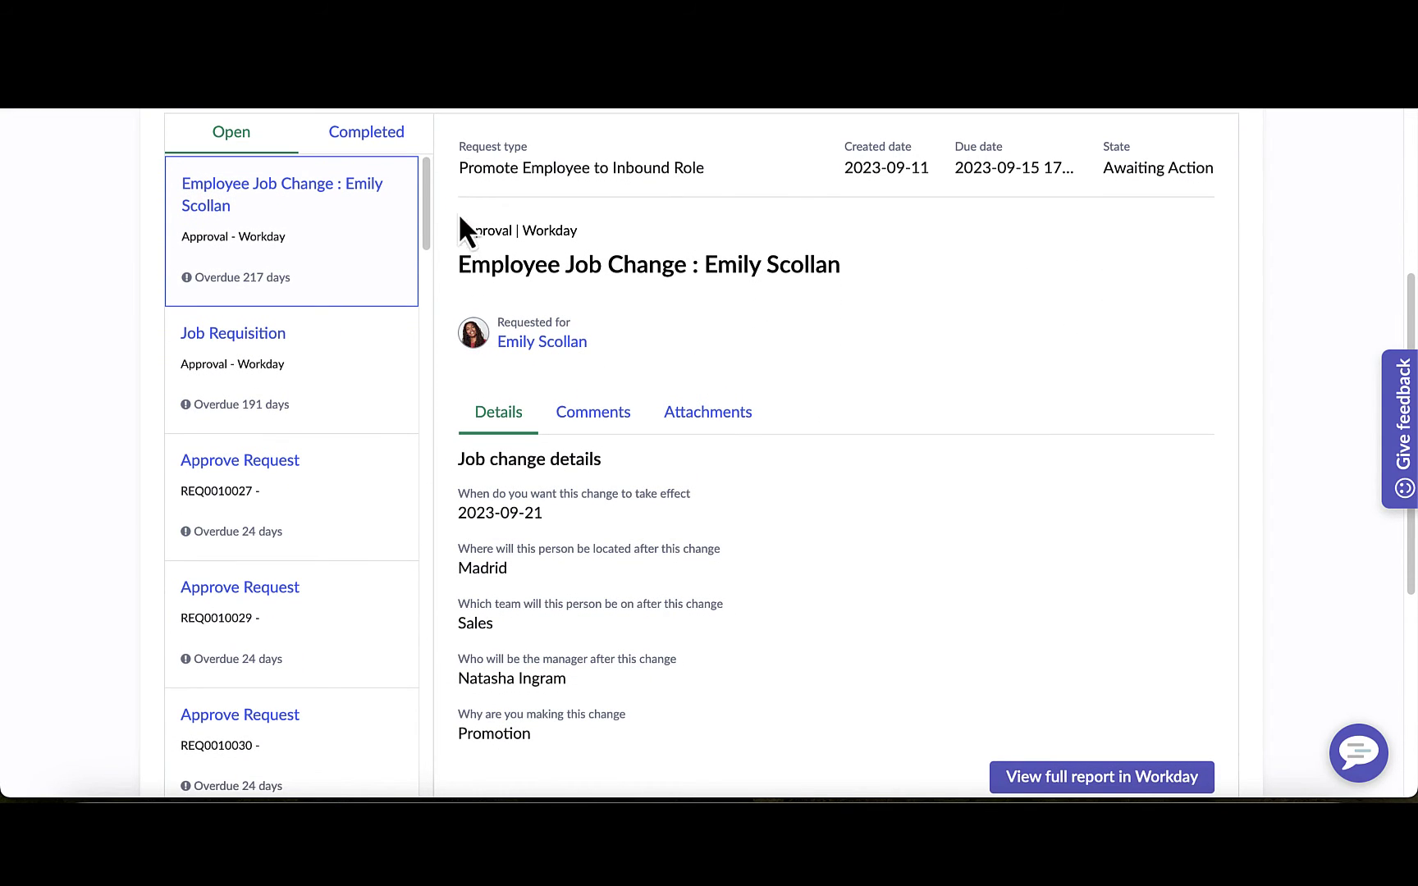
drag(455, 129, 1253, 797)
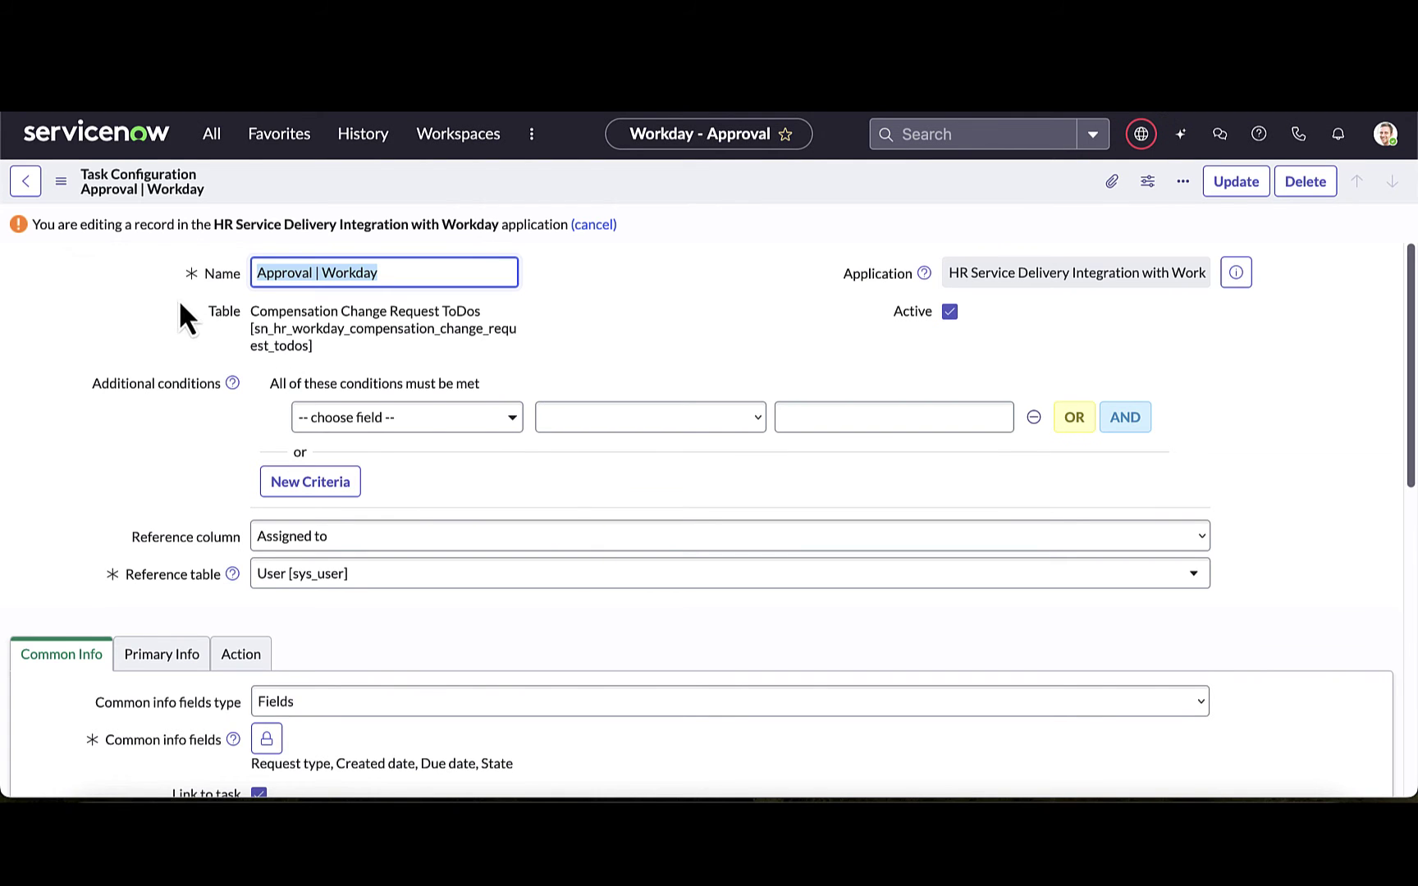
drag(174, 294, 572, 367)
scroll(301, 324, down, 1)
scroll(303, 329, down, 3)
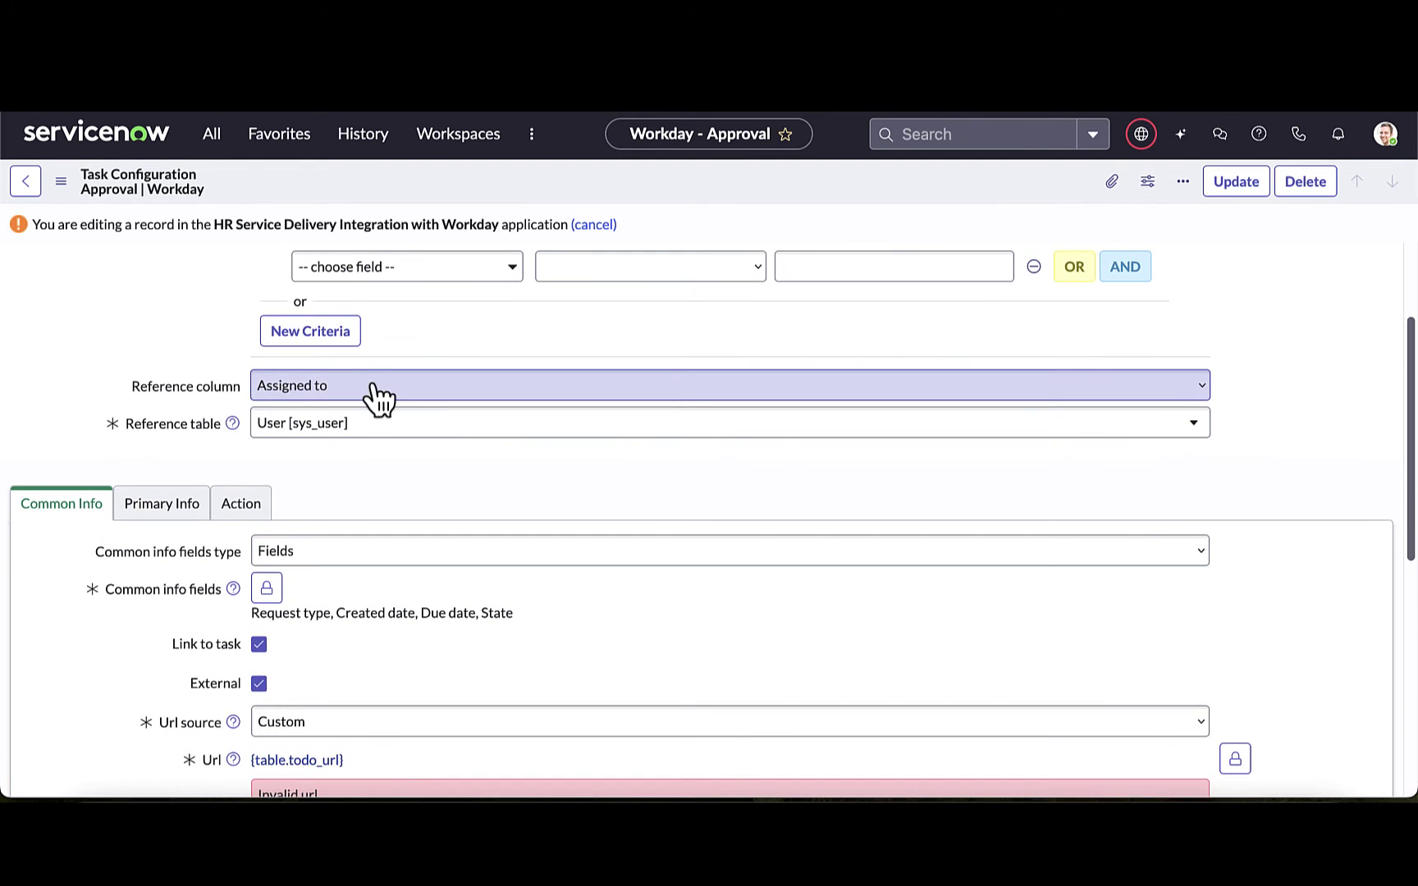
scroll(363, 401, down, 1)
scroll(349, 386, down, 4)
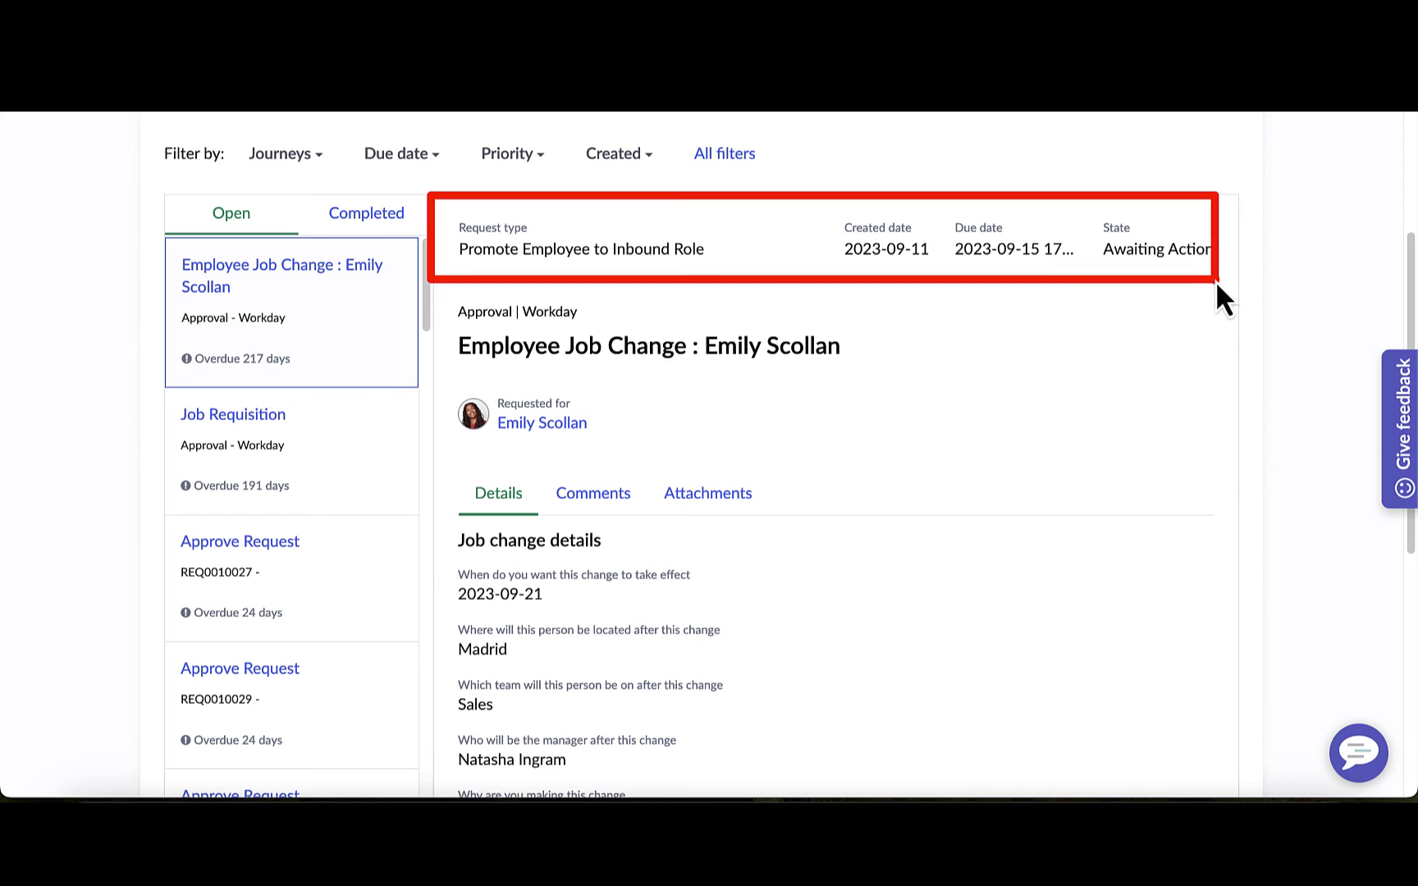
Step: Check the approval card's header row in My tasks, and unlock the Primary Info Fields list in the Approval | Workday task configuration
drag(1215, 281, 1237, 279)
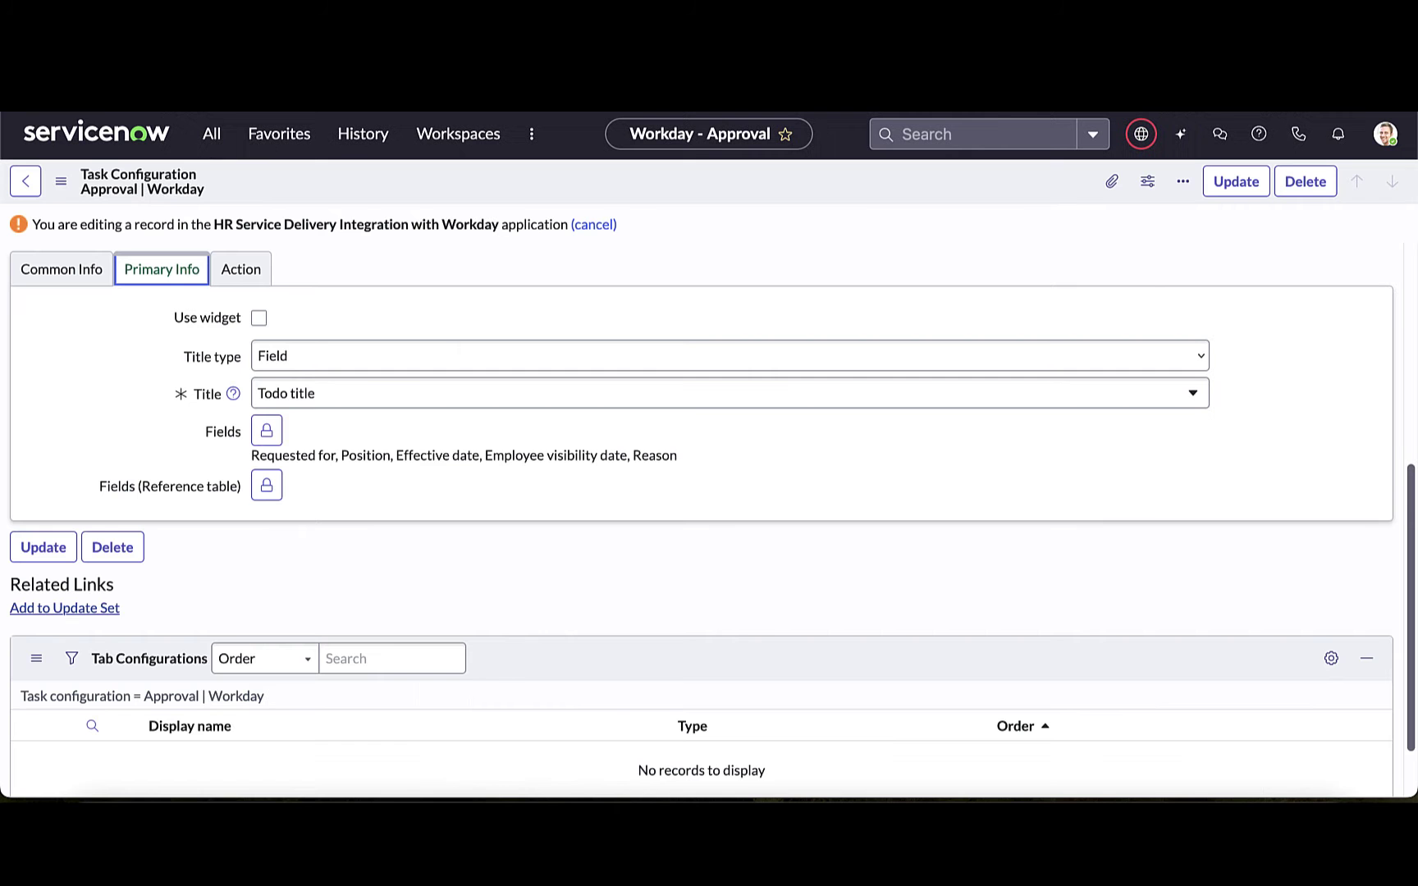
click(265, 428)
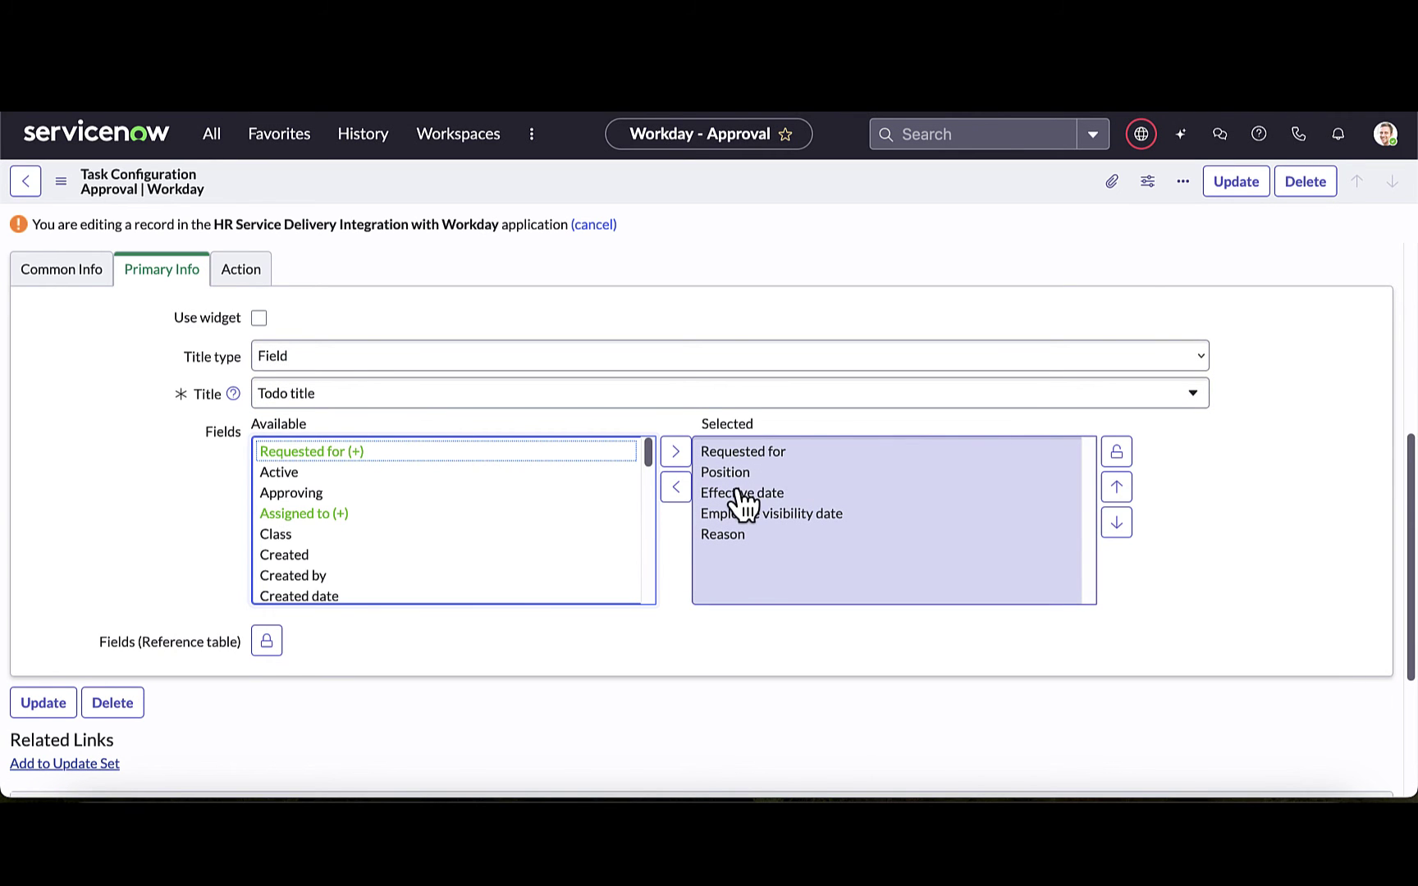
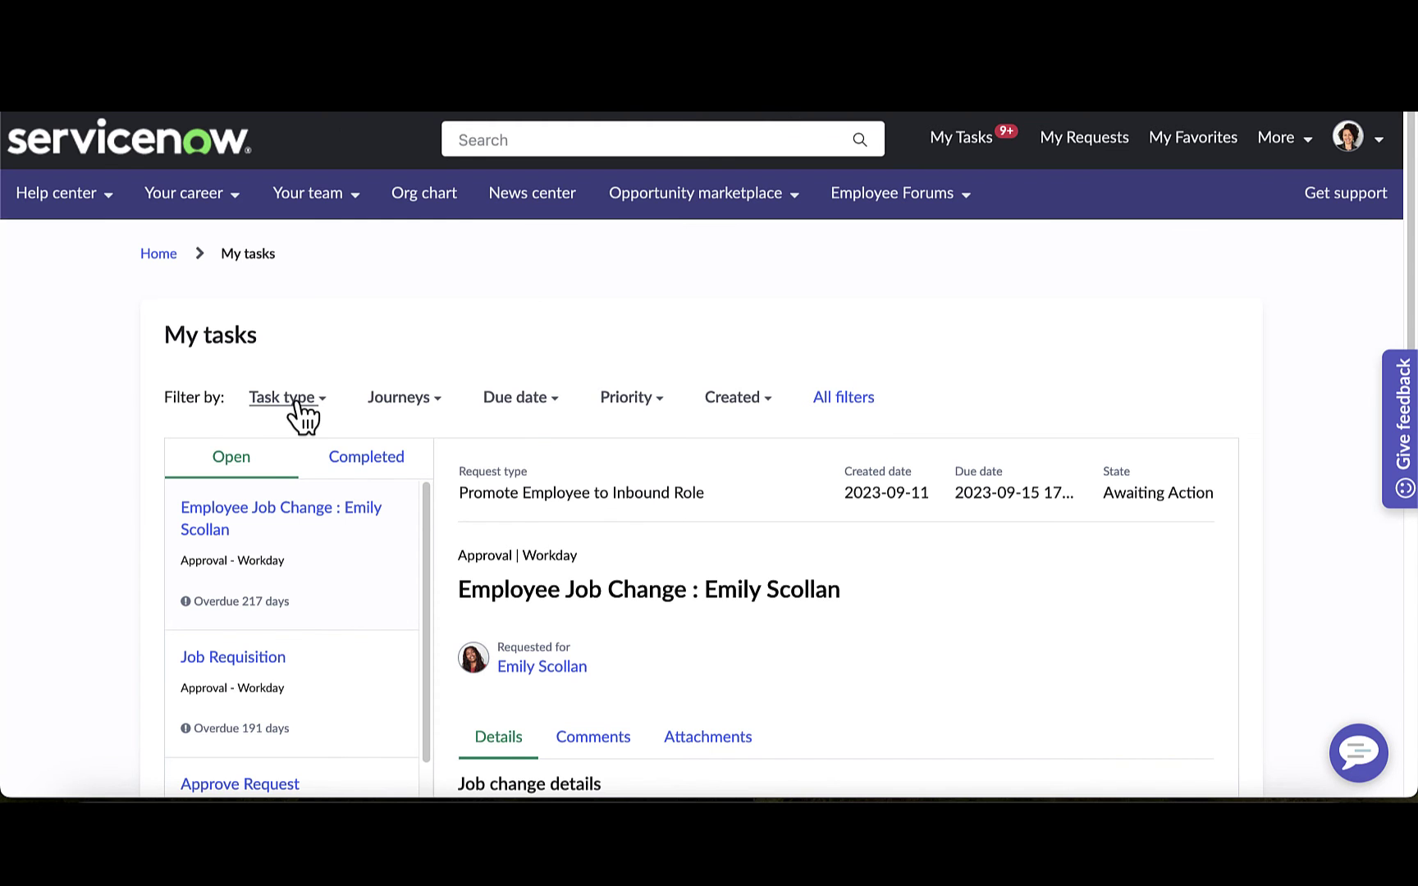
Step: Display the Task type filter on the My tasks page and browse its options
click(298, 402)
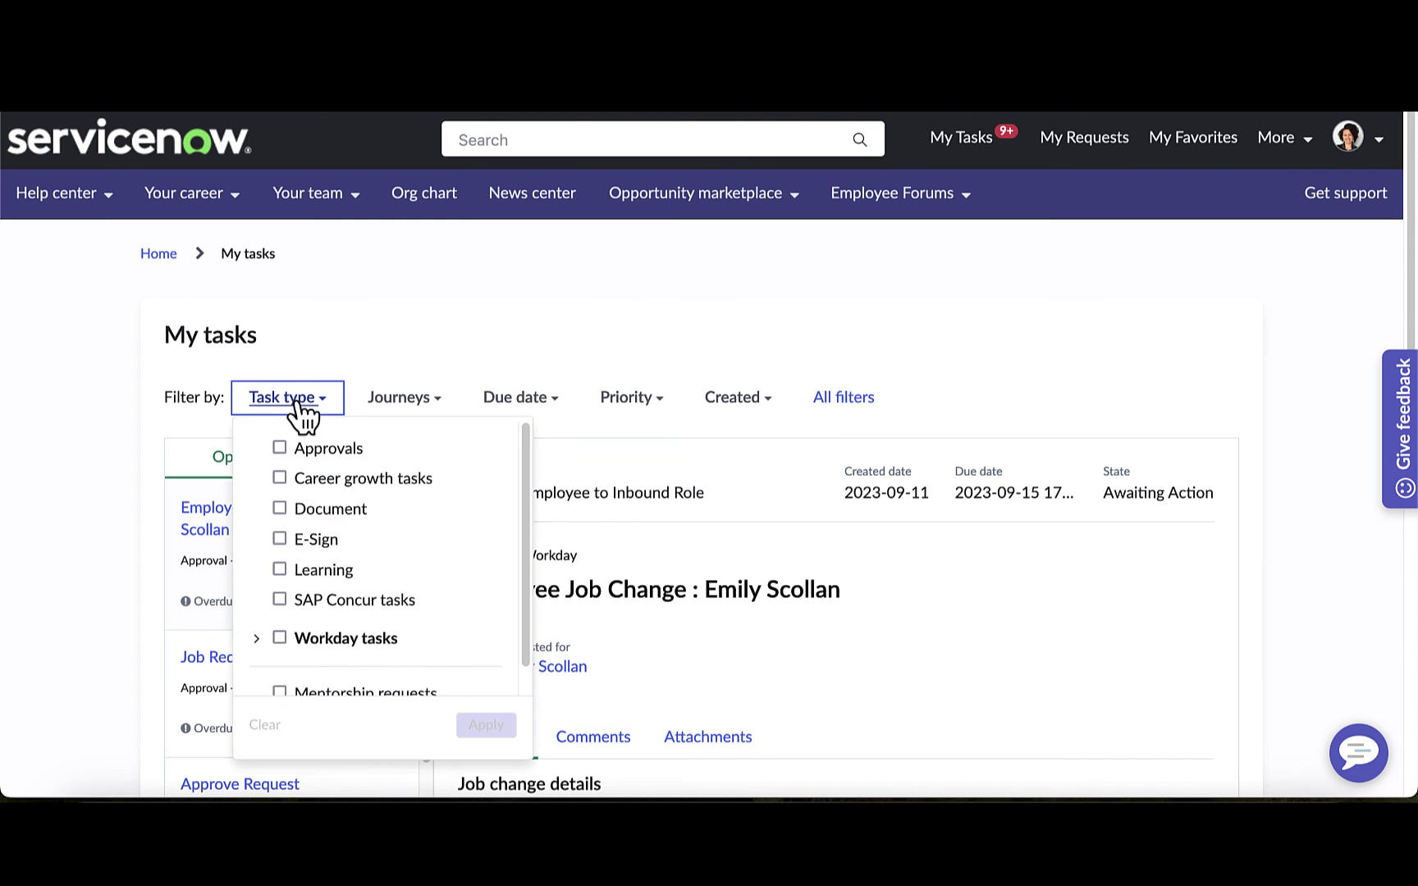
scroll(330, 529, down, 1)
scroll(330, 522, up, 1)
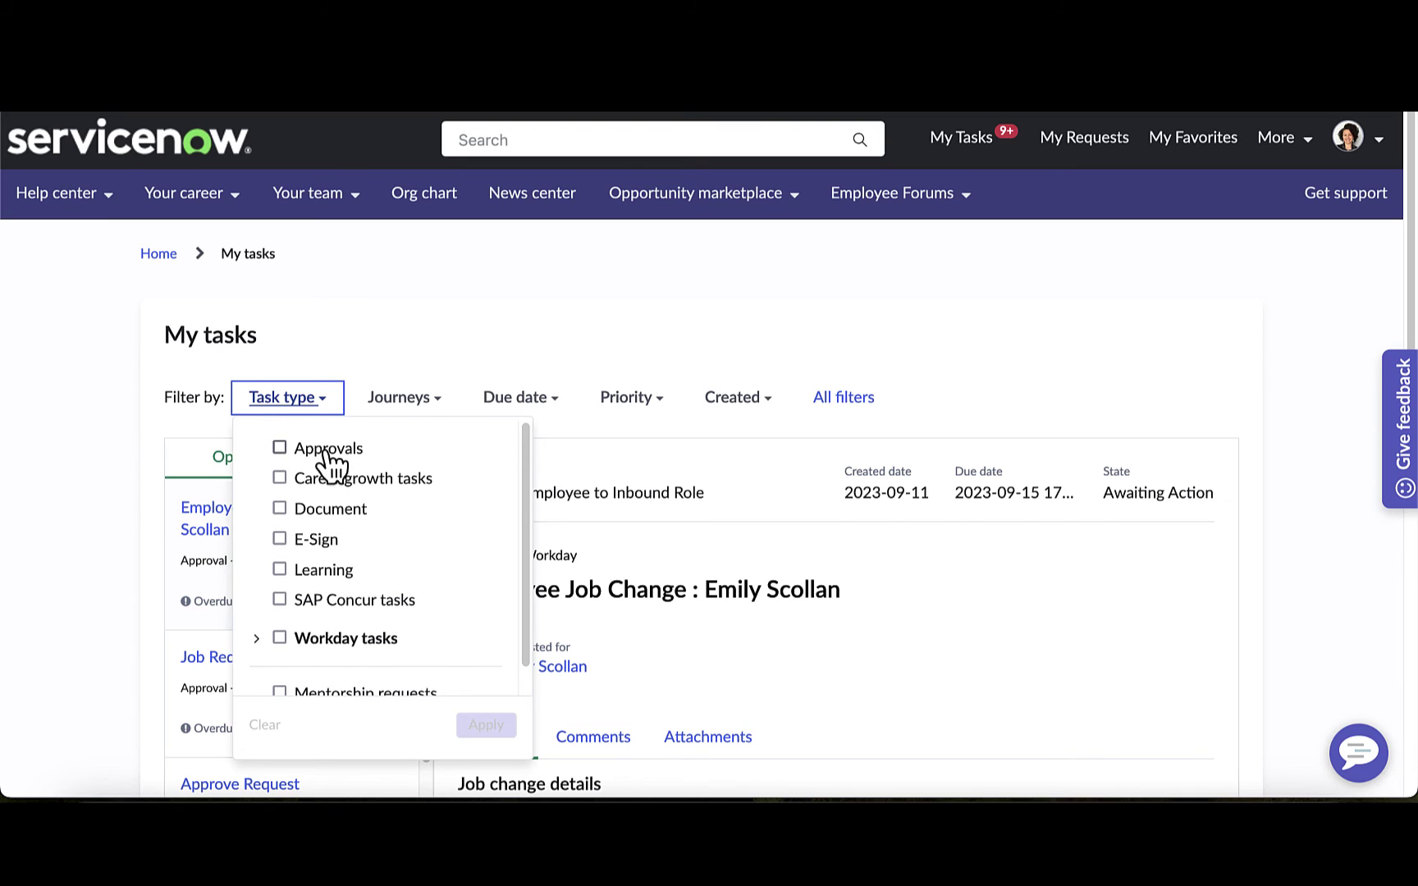
scroll(369, 589, down, 1)
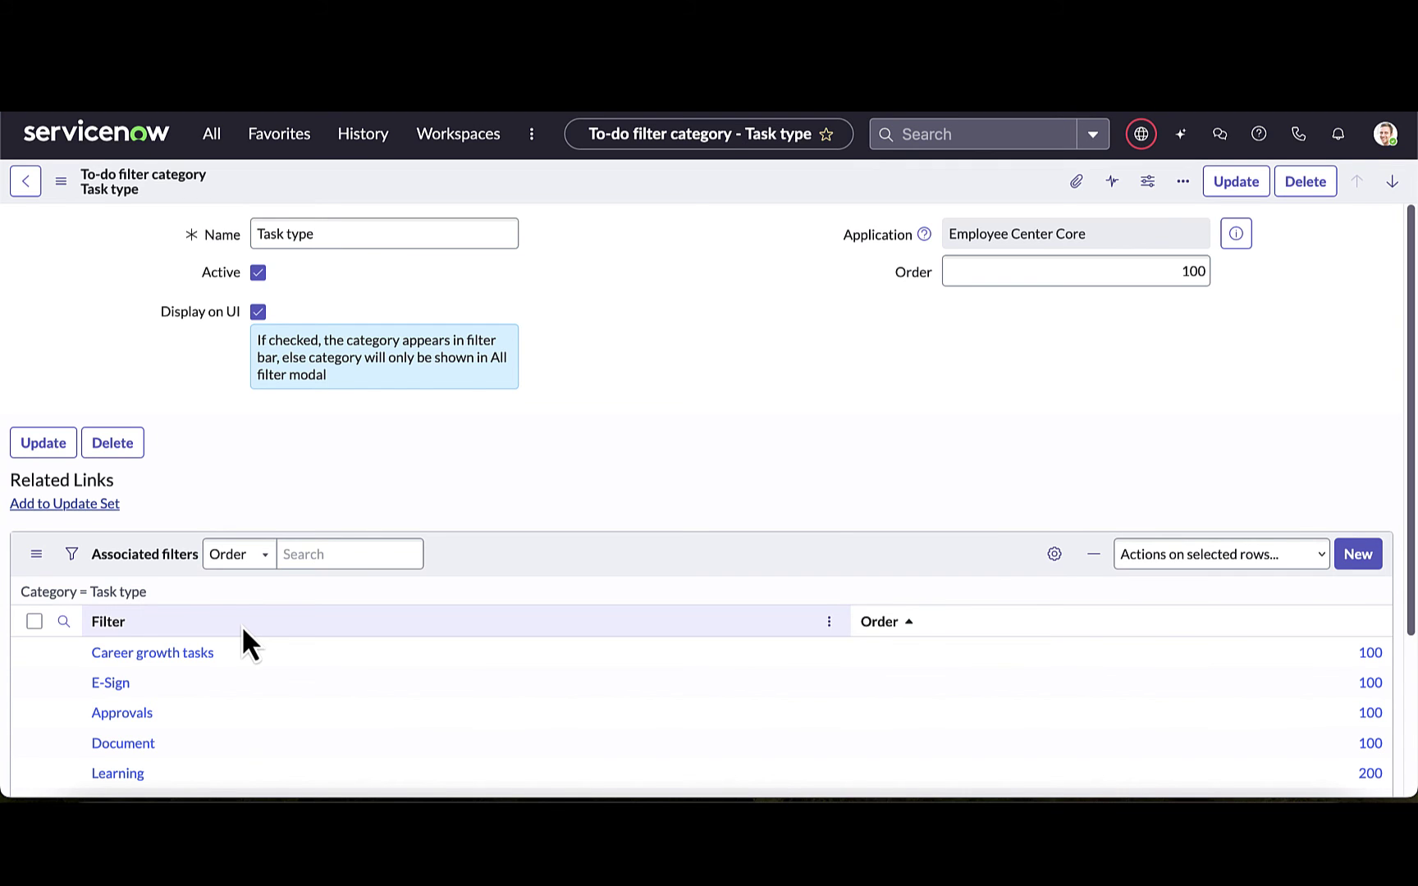
Step: Review the associated filters of the Task type to-do filter category and inspect the Sub-filters of Workday tasks
scroll(243, 630, down, 3)
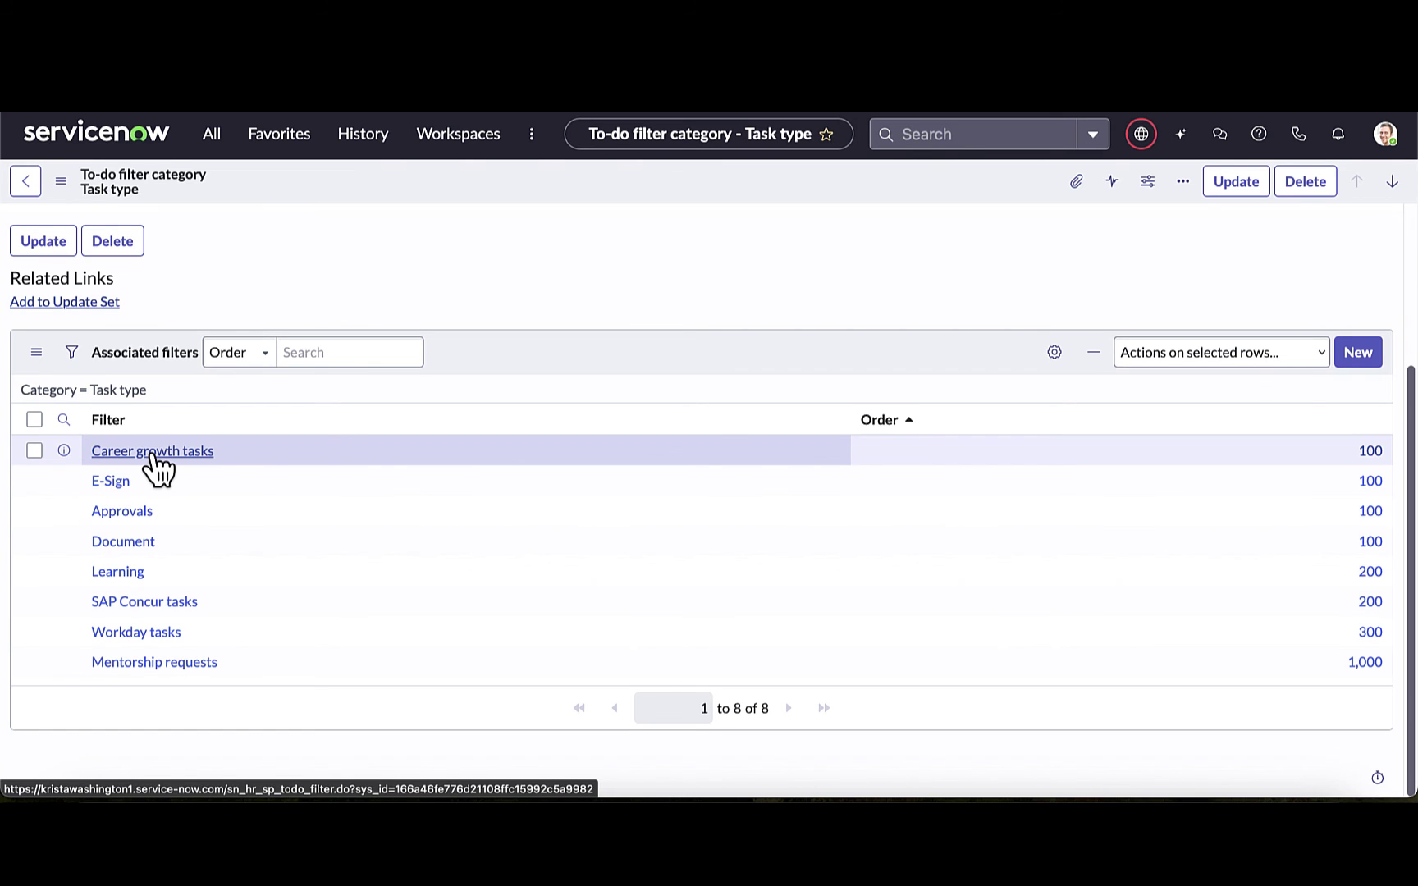
click(136, 632)
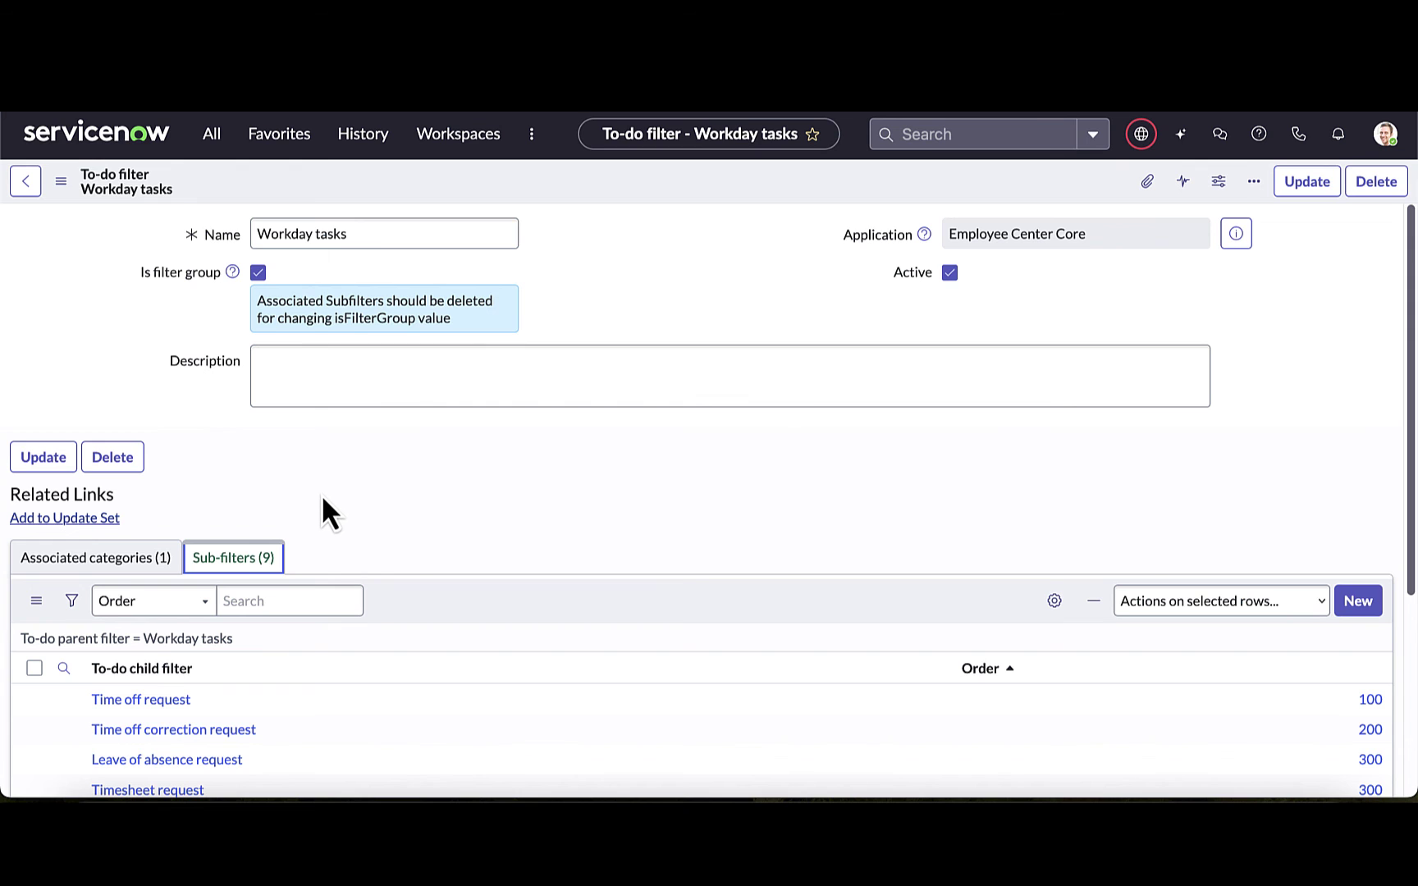
scroll(323, 499, down, 3)
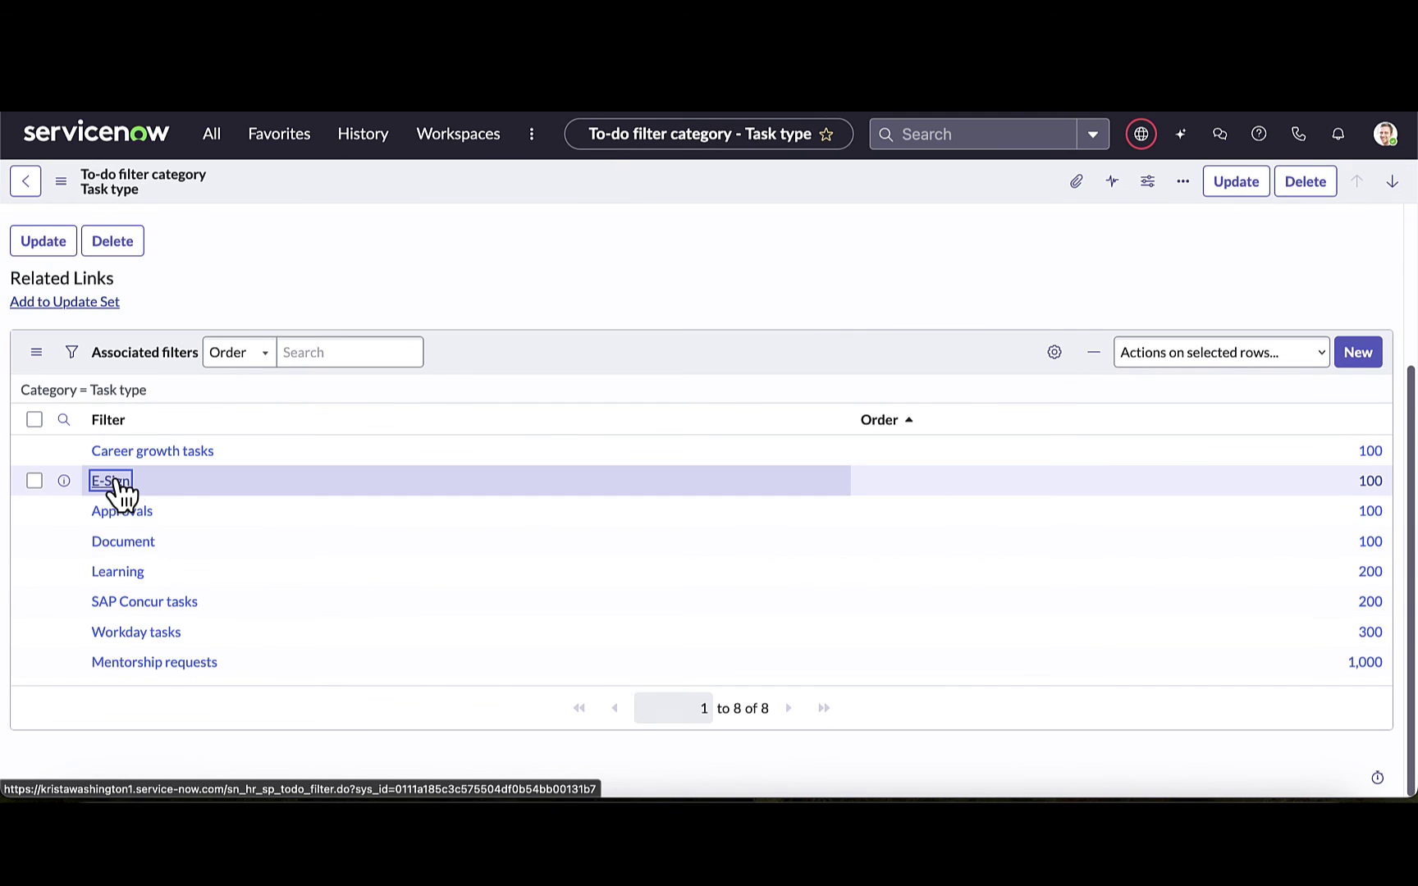
Step: Open the E-Sign to-do filter, enable editing of the record, and review its Available for and Not available for settings
click(115, 484)
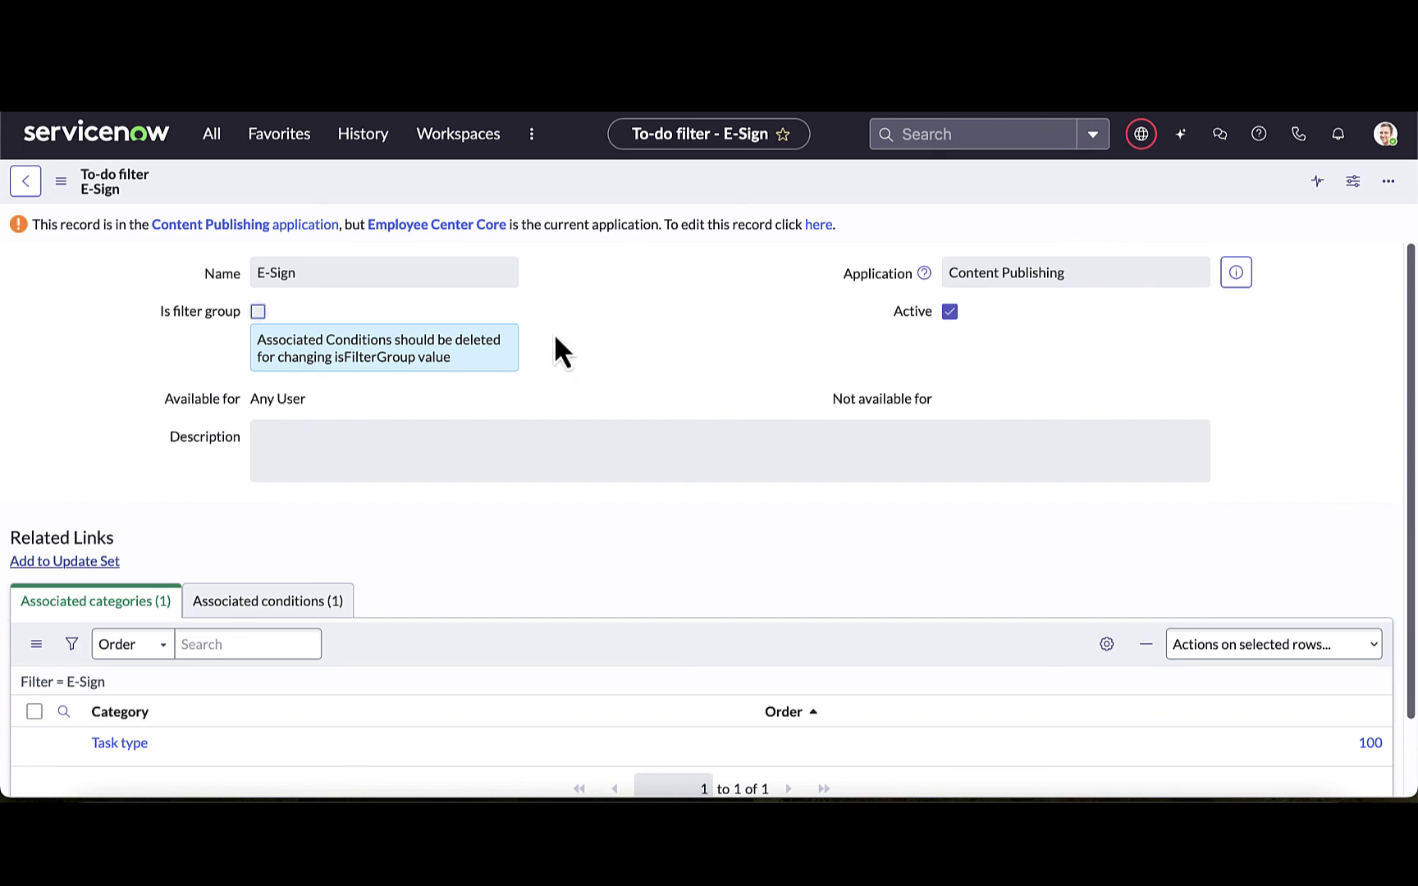
click(818, 224)
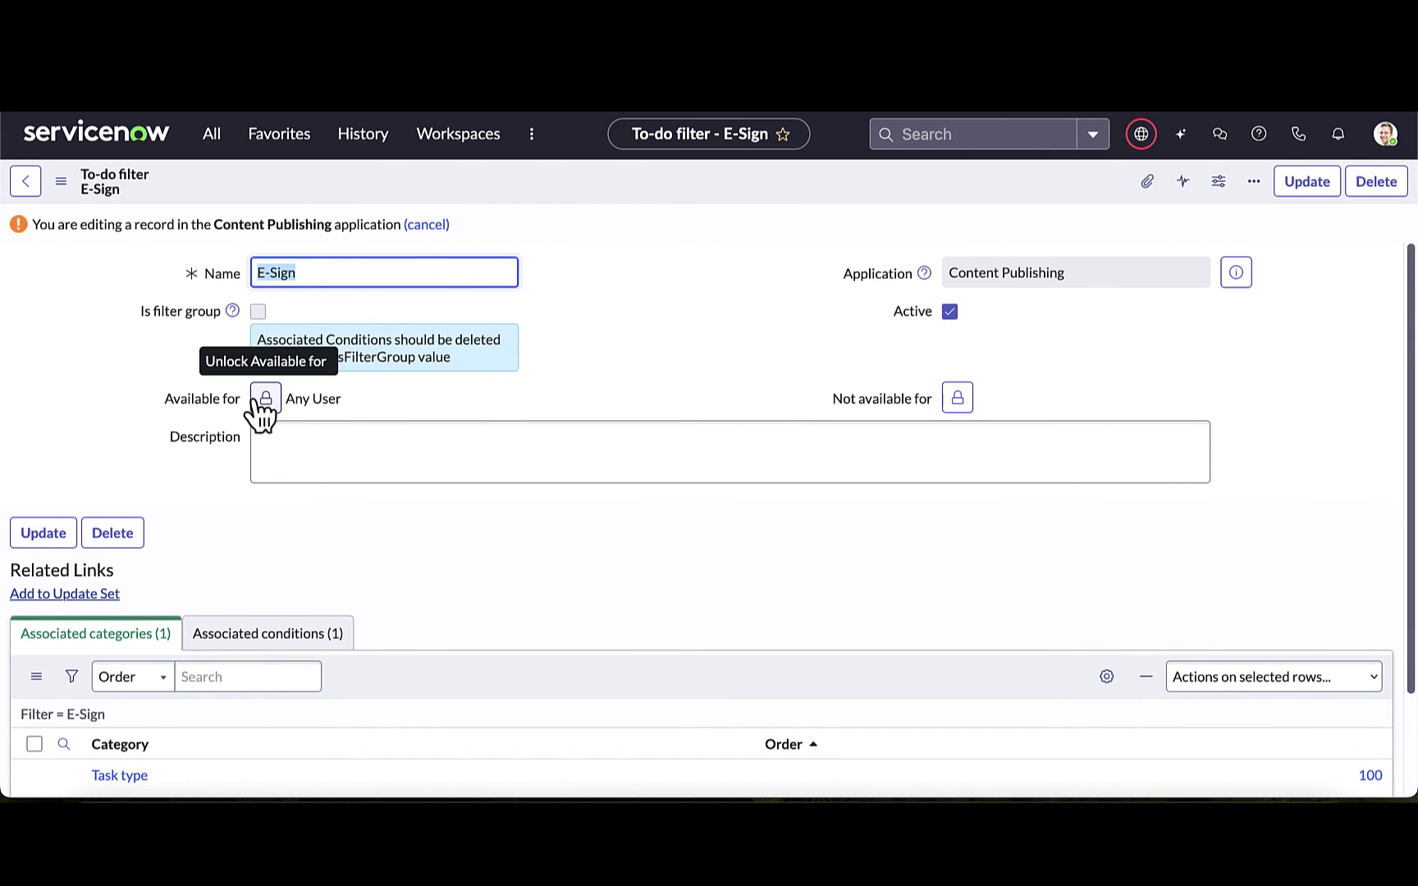
drag(150, 381, 422, 422)
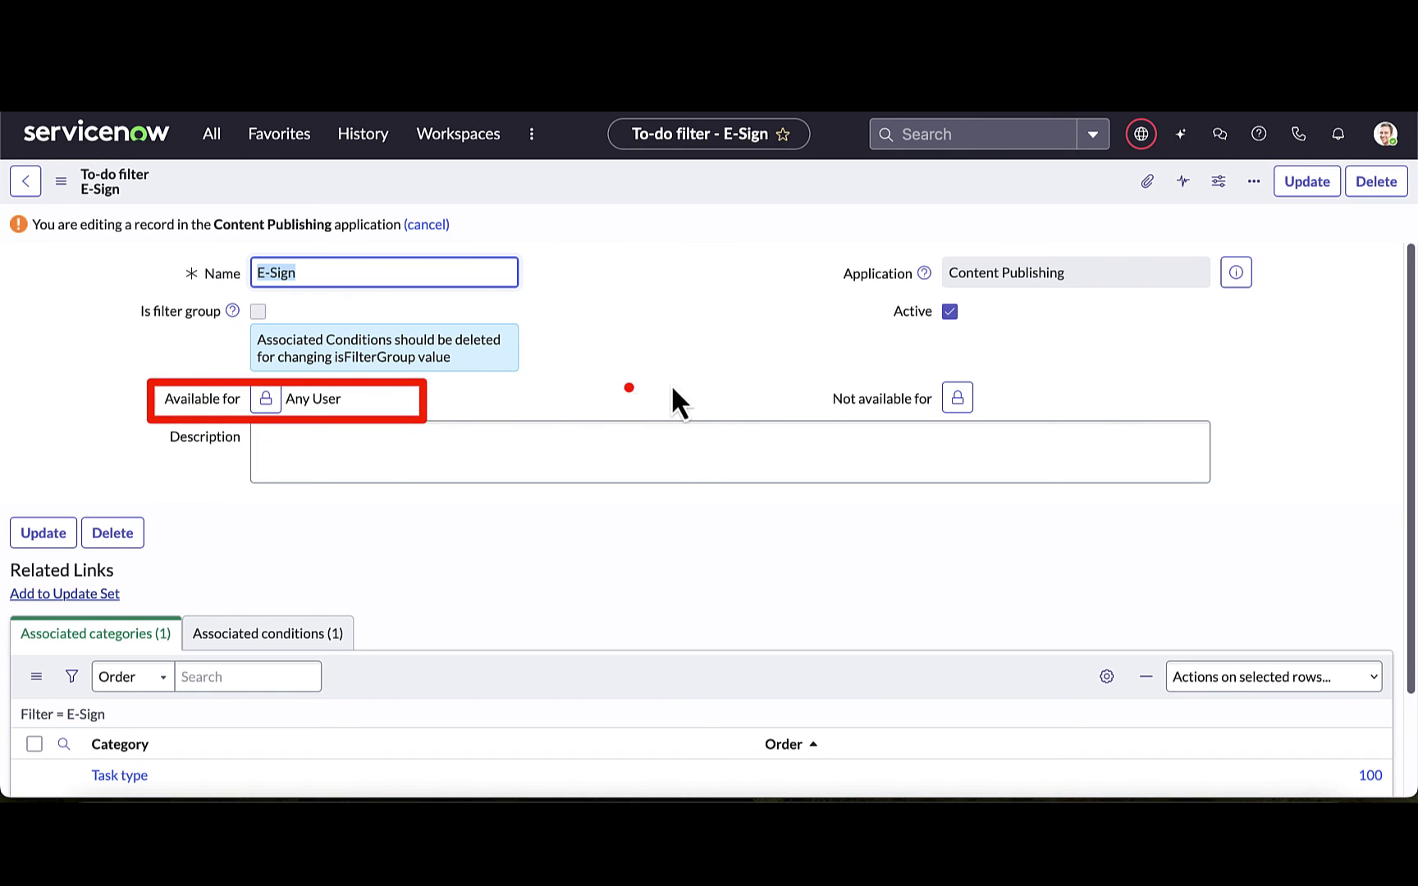
drag(804, 377, 1086, 418)
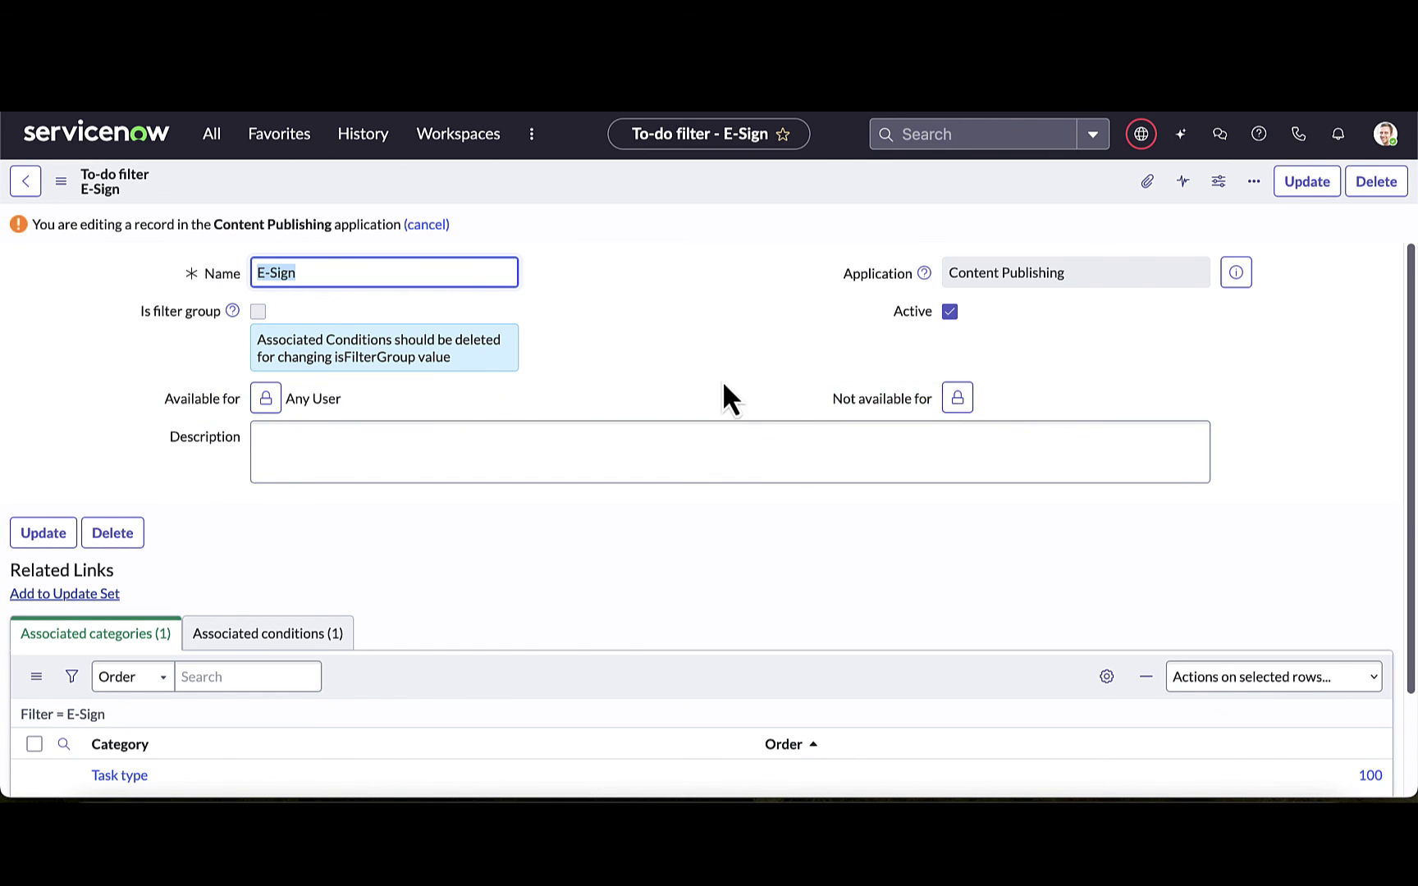
scroll(671, 472, down, 3)
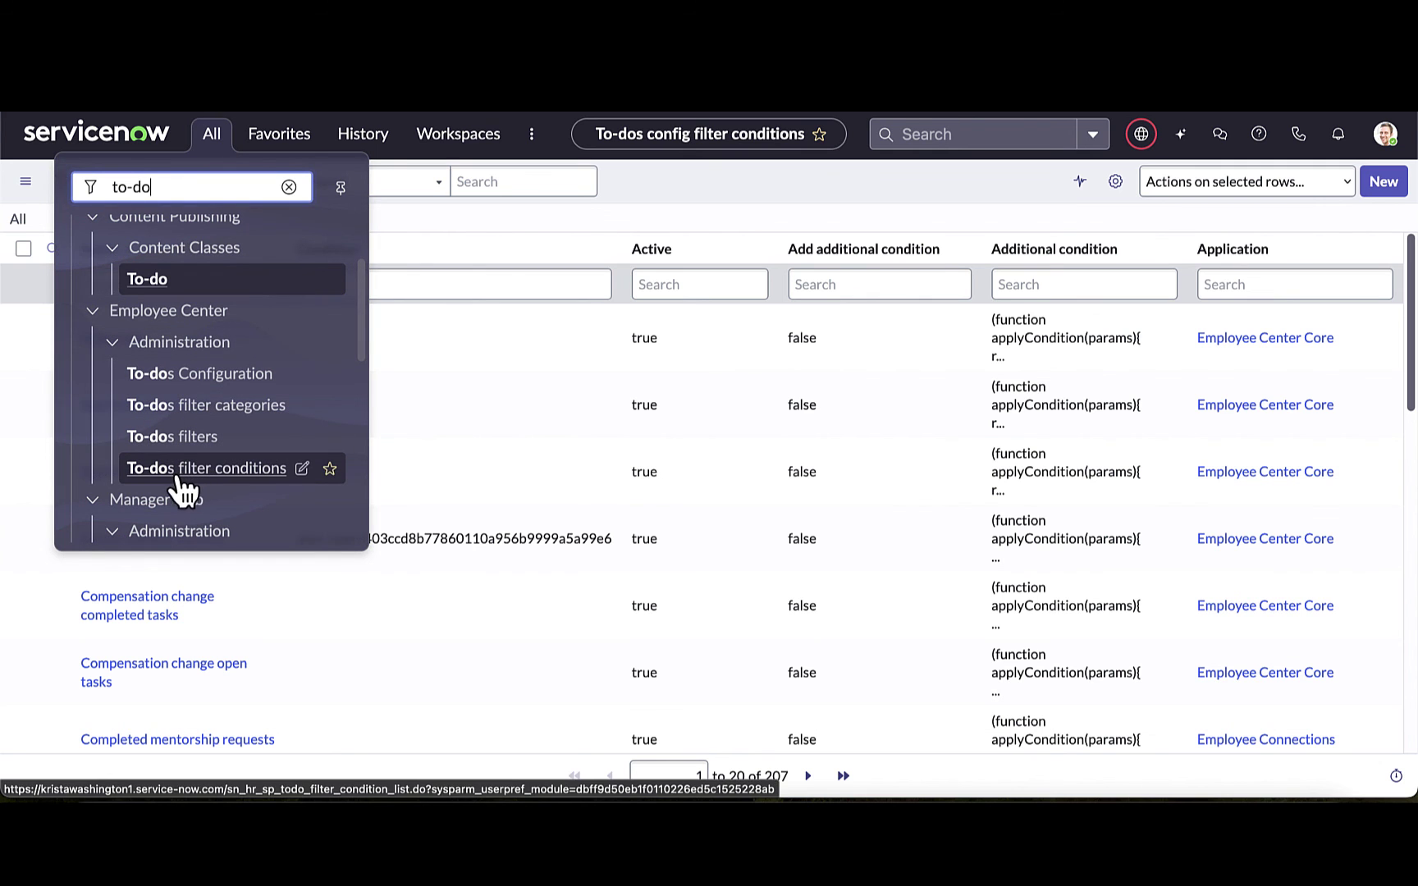
Step: View the time options of the Created filter on the My tasks page, and close the filter without selecting any
click(632, 206)
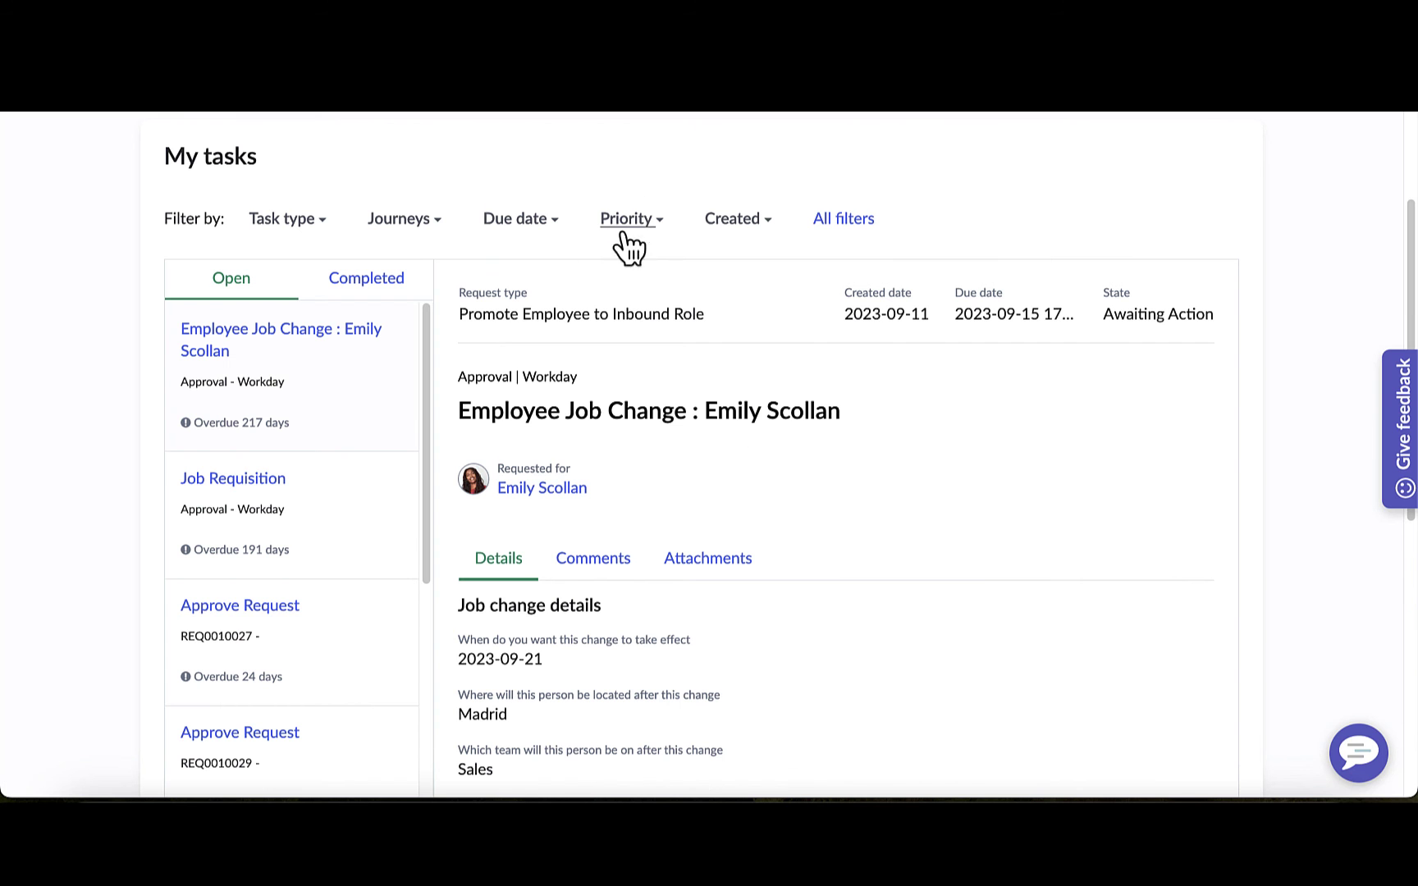
click(754, 224)
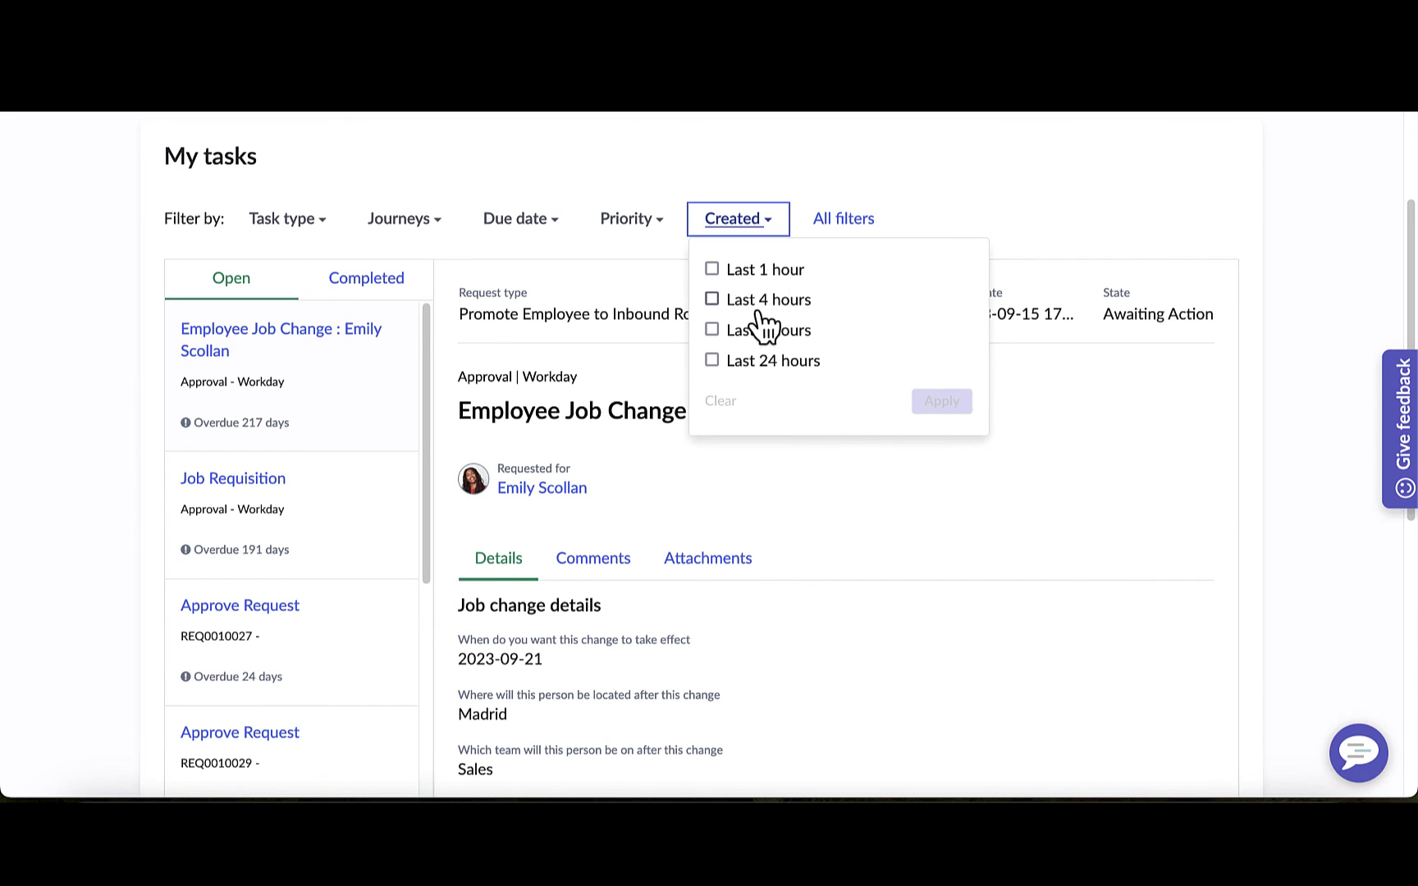
click(746, 227)
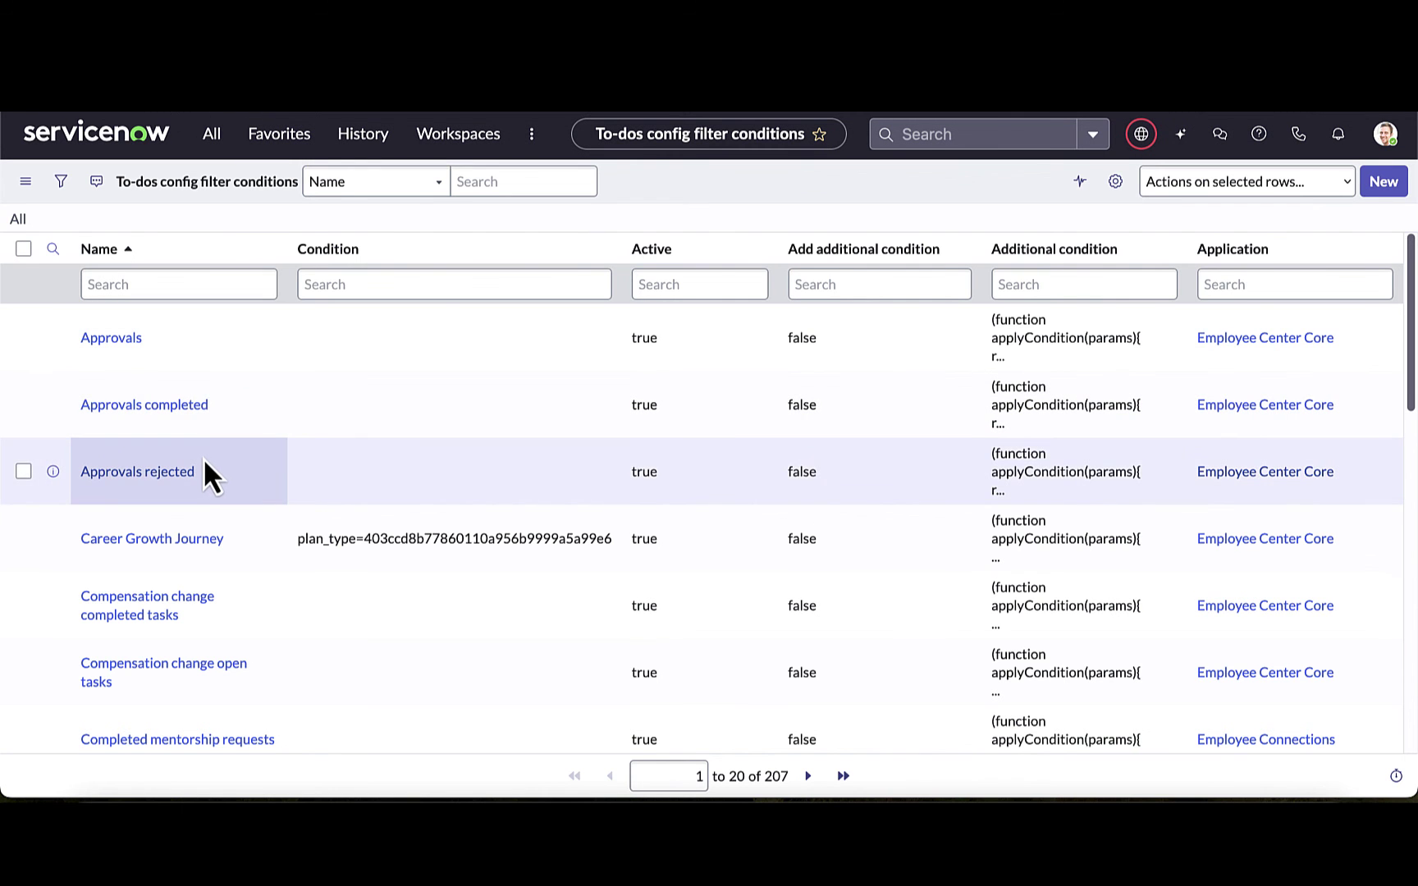
Step: Open the Created in last 1 hour filter condition and browse the fields available for its condition, keeping Created
scroll(209, 473, down, 1)
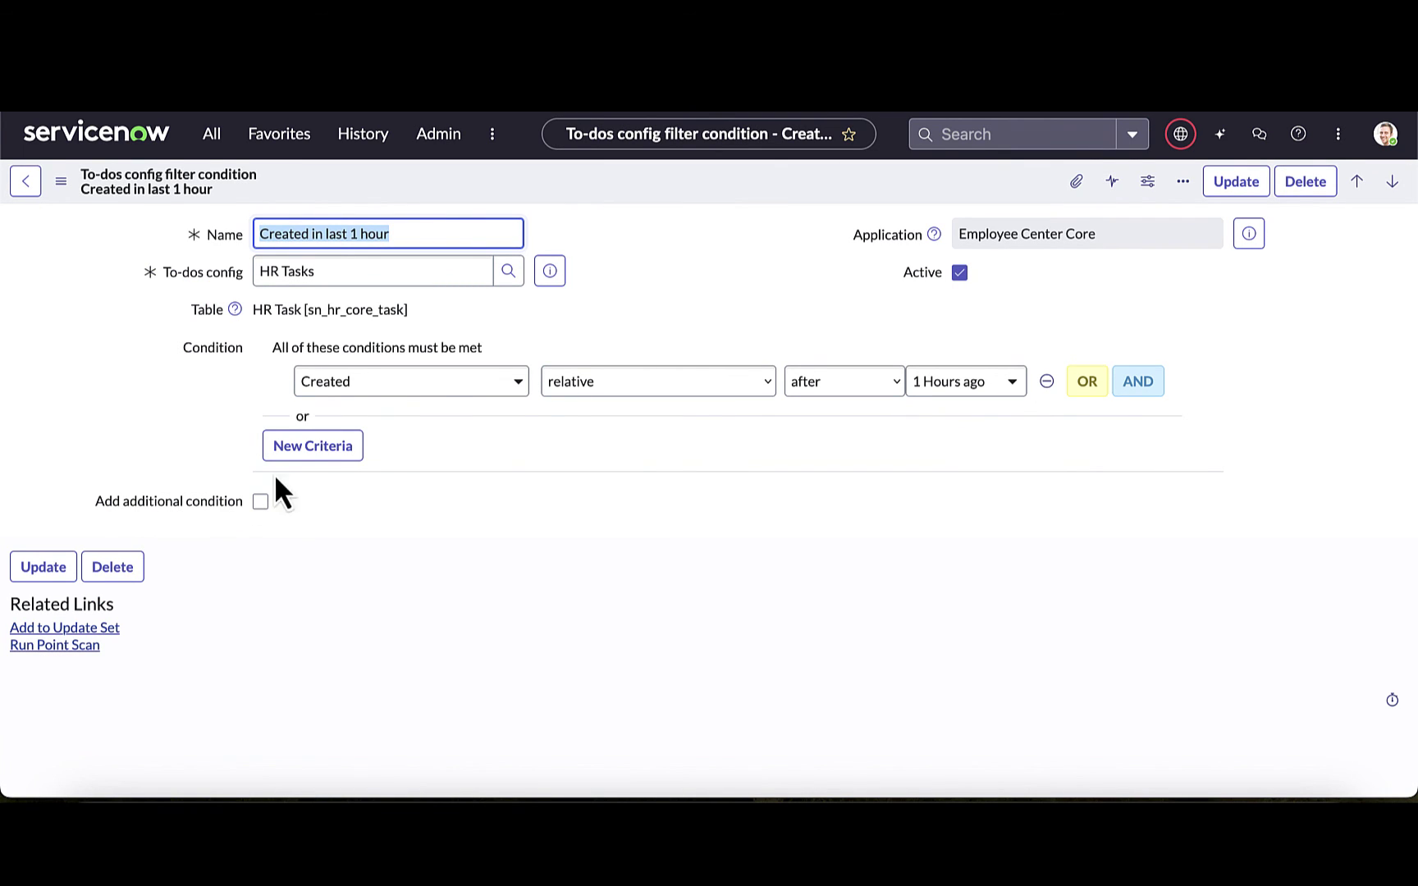
click(398, 383)
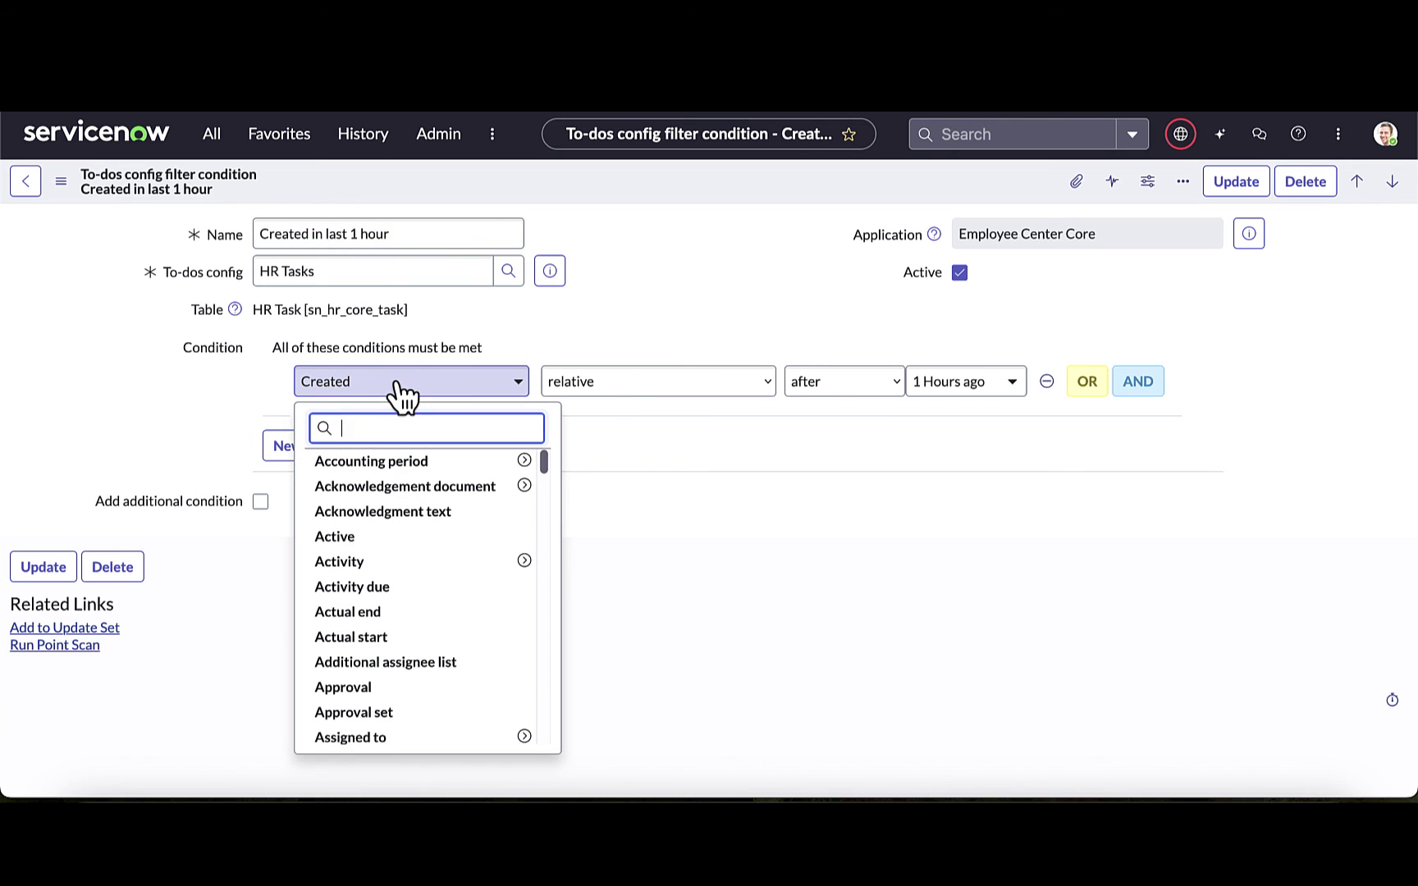
scroll(408, 532, down, 1)
scroll(408, 532, down, 2)
scroll(426, 525, up, 3)
click(684, 452)
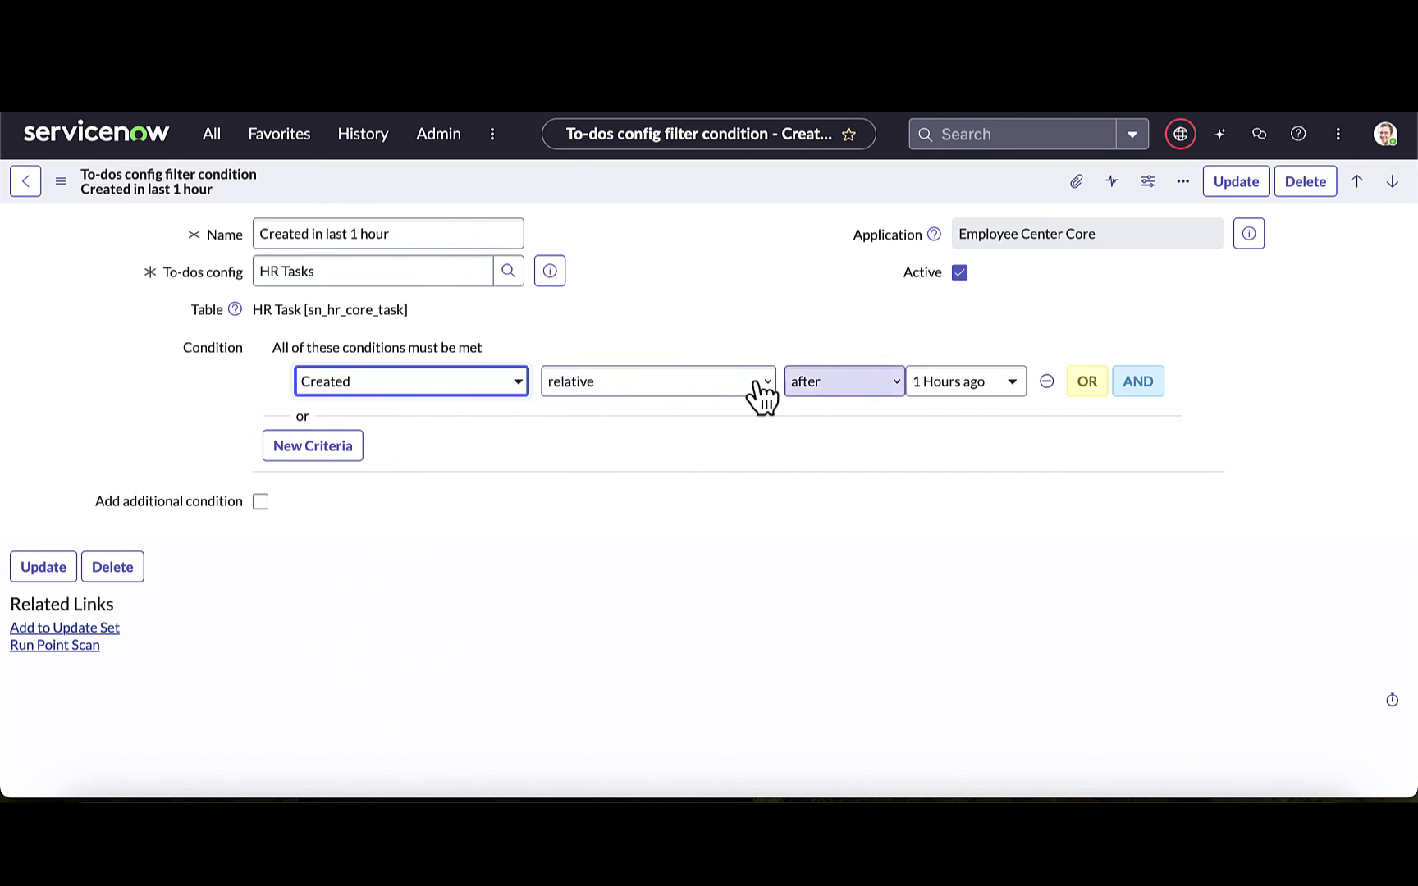